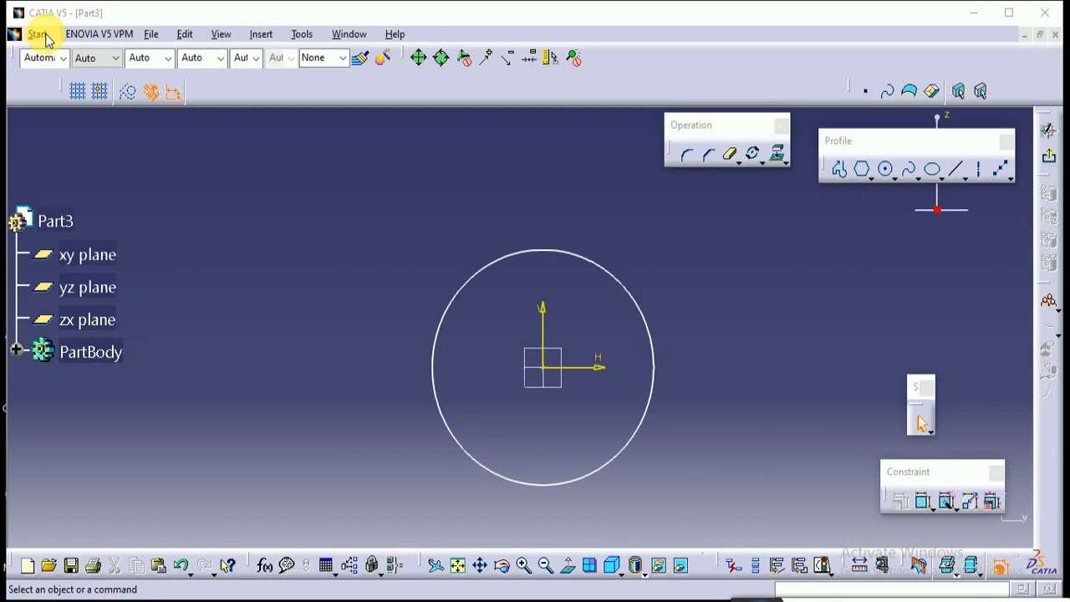
Start a new product in the Assembly Design workbench
click(37, 34)
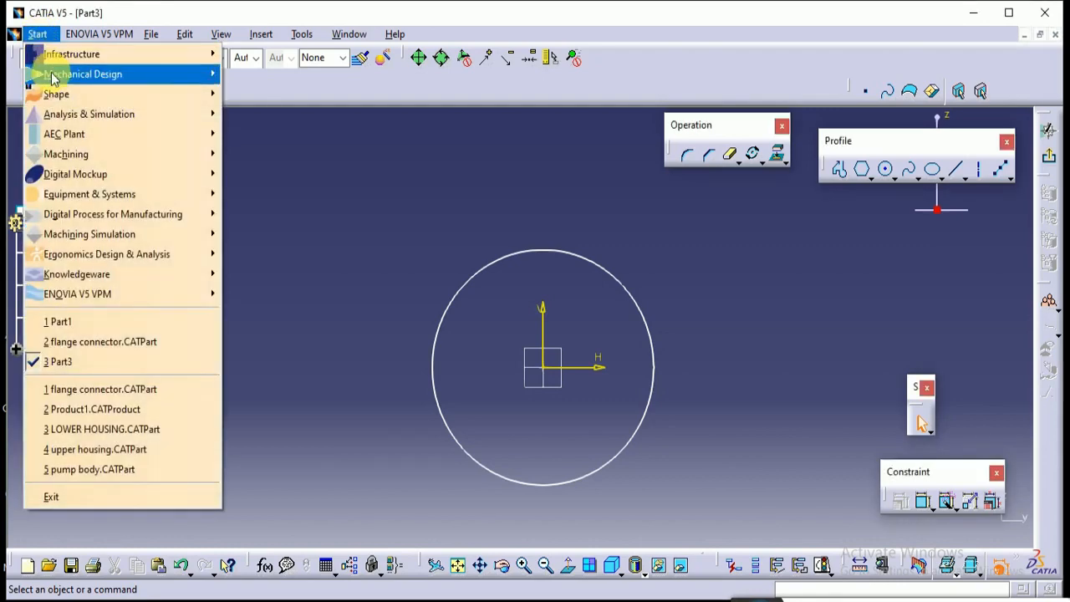
mouse_move(223, 94)
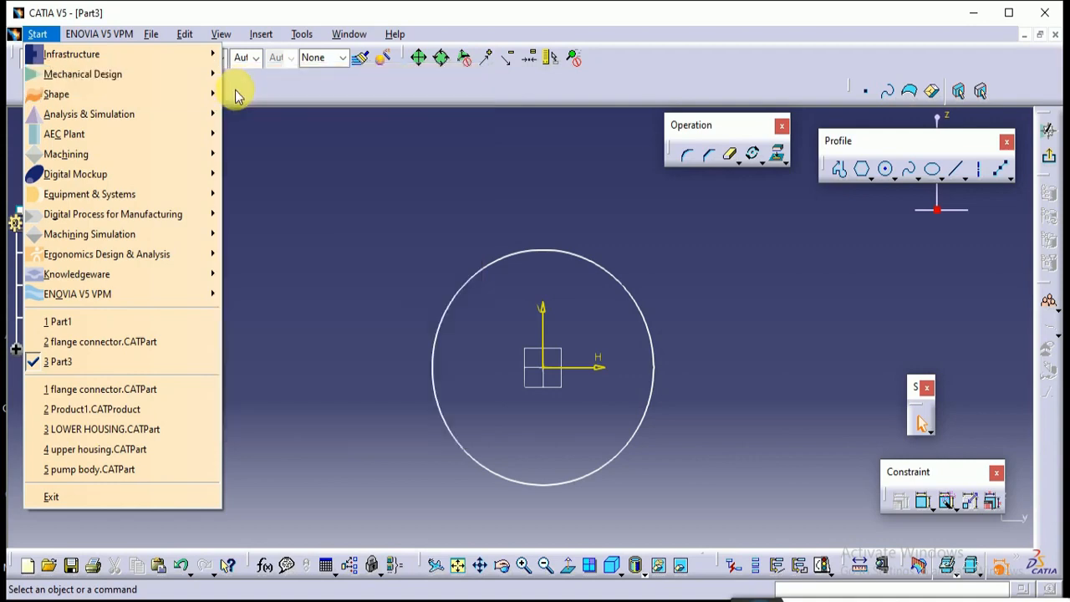
mouse_move(209, 73)
click(264, 95)
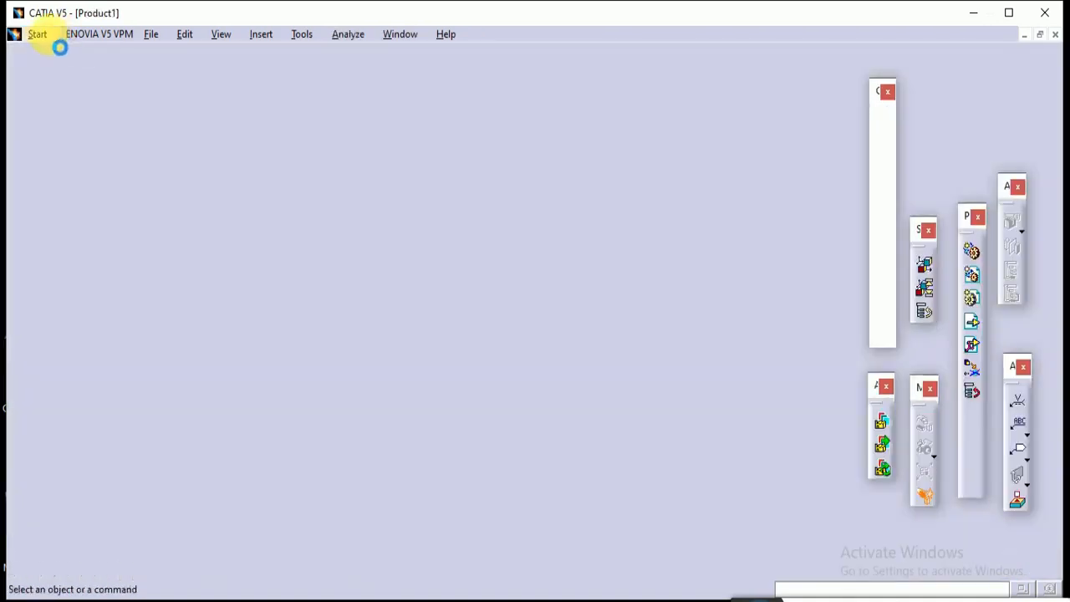
Create a new part named Part4 in the Part Design workbench with hybrid design enabled
click(38, 34)
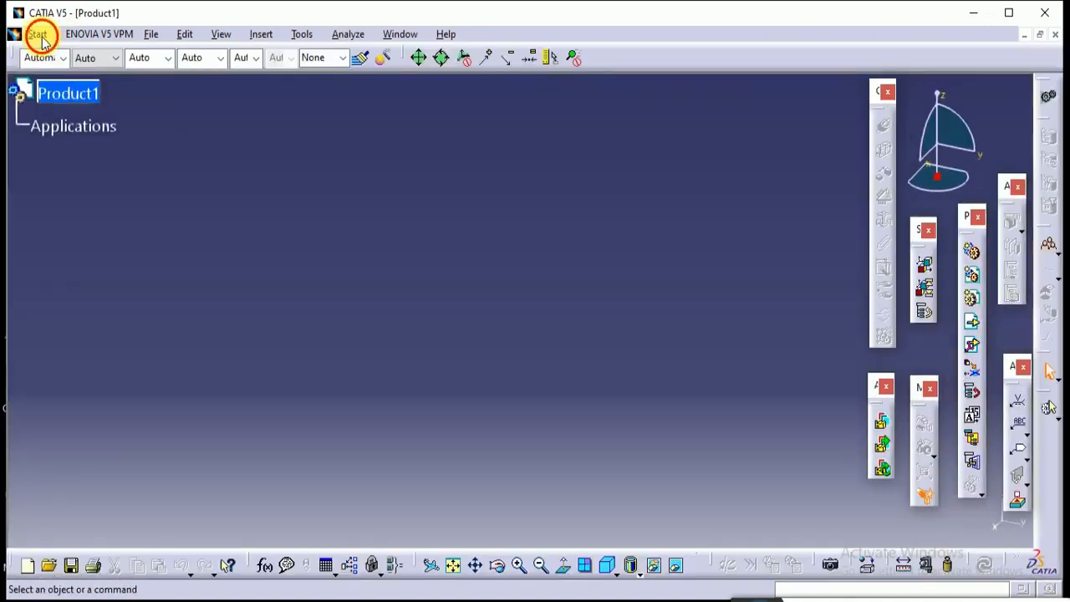
mouse_move(75, 73)
click(250, 74)
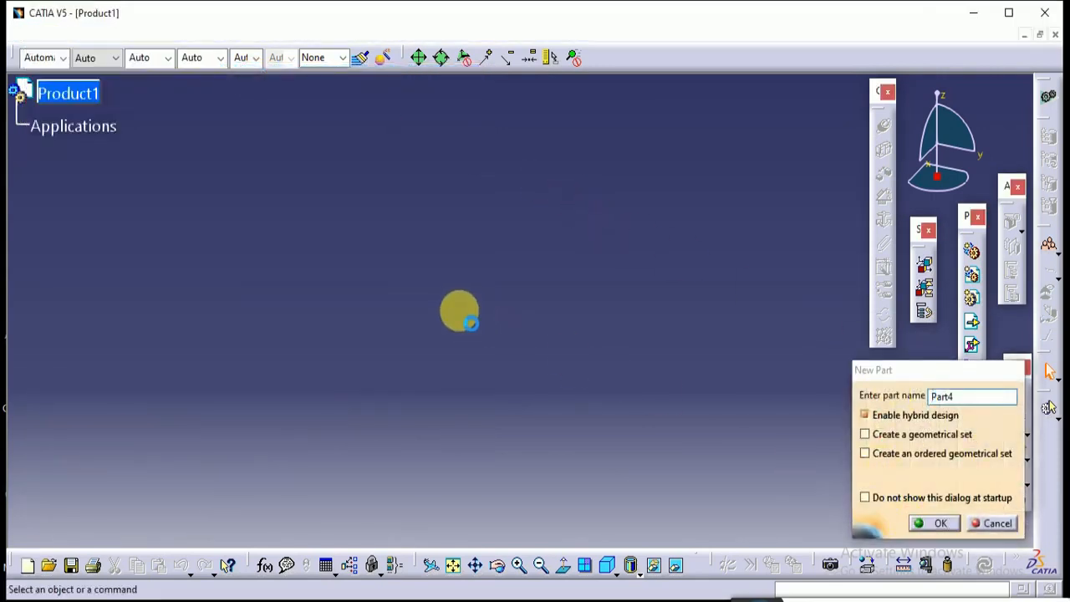
key(Return)
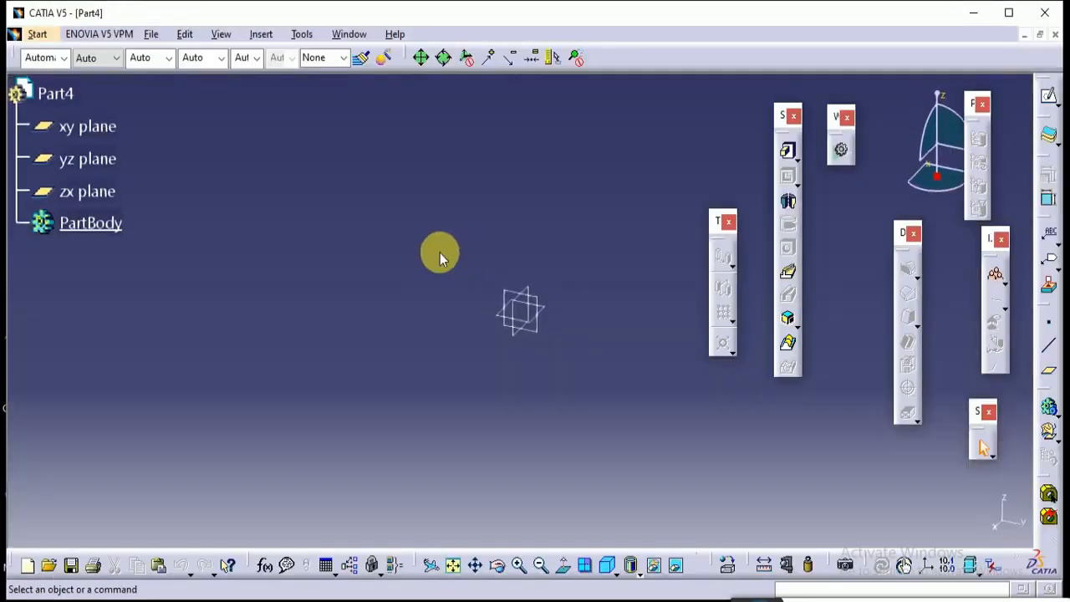
Create a plane offset 96 mm from the yz plane and repeat it with 2 further instances in absolute mode
click(514, 295)
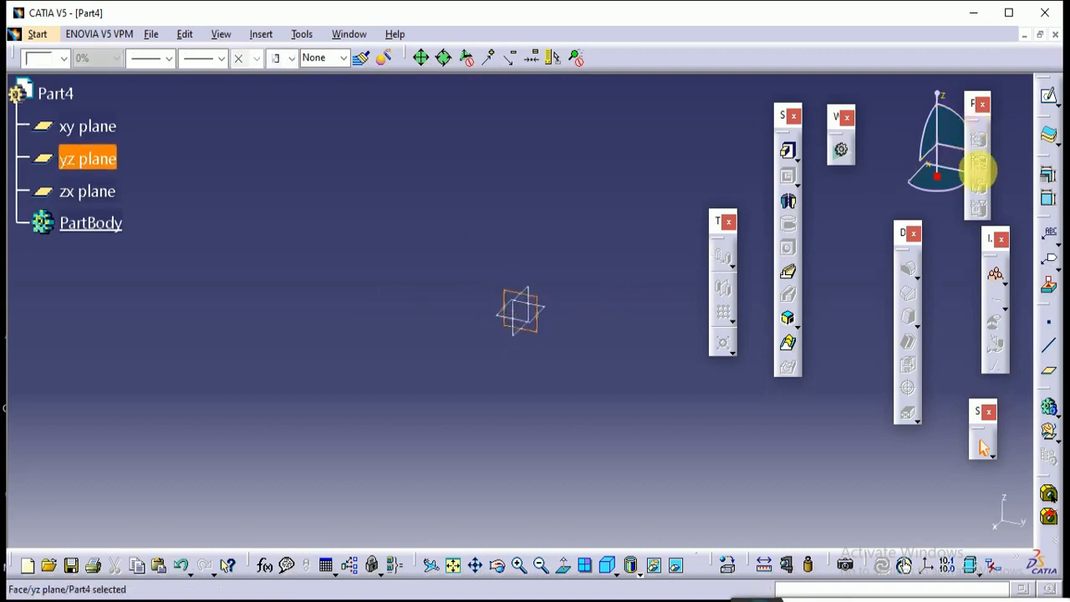
click(1050, 373)
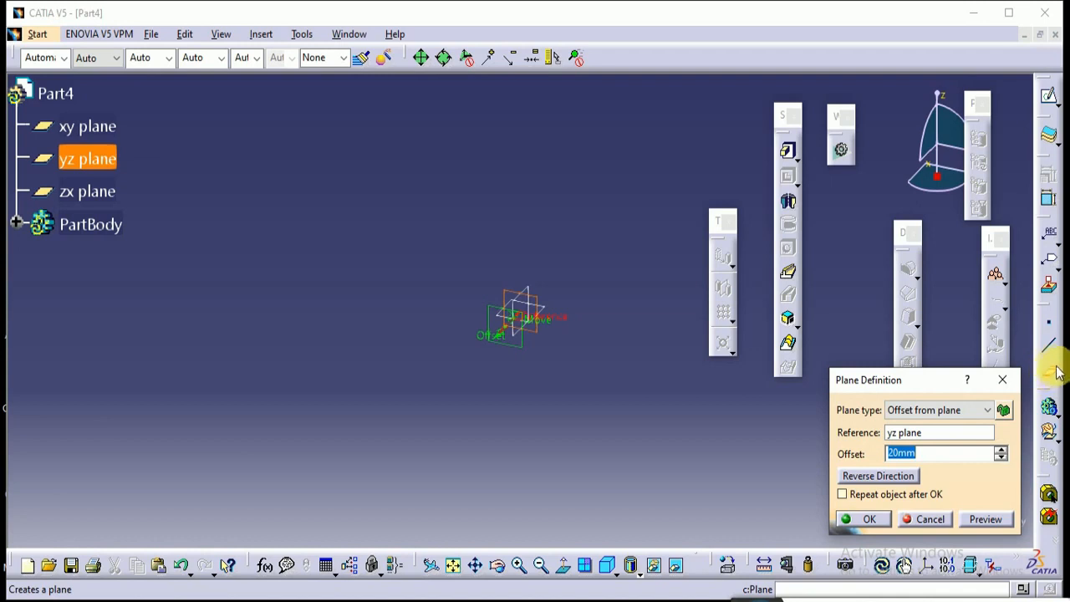
click(910, 451)
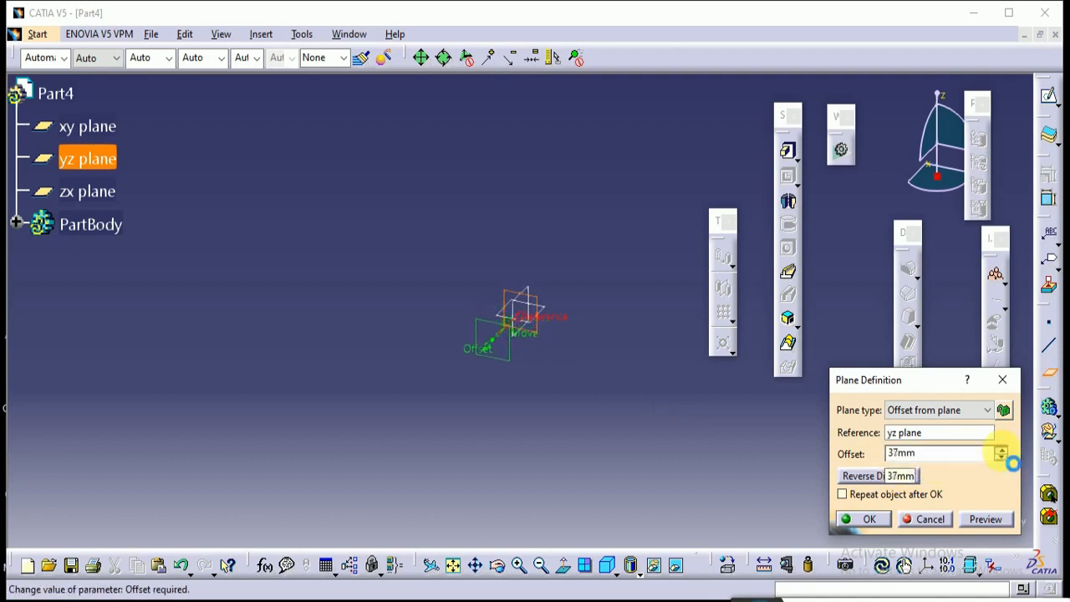
drag(1007, 458, 1007, 458)
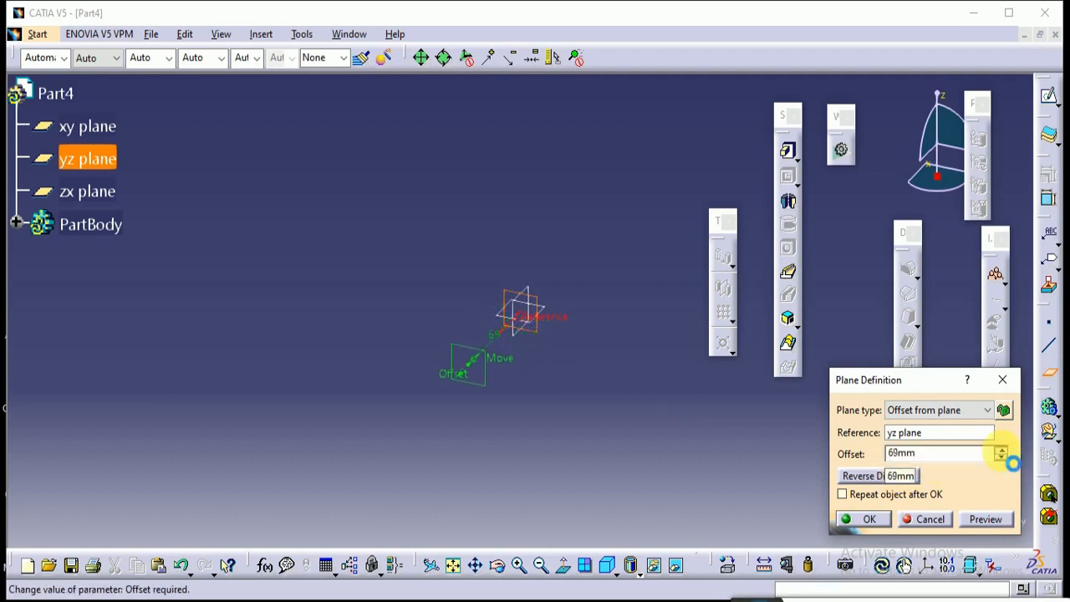
drag(1007, 459, 1008, 458)
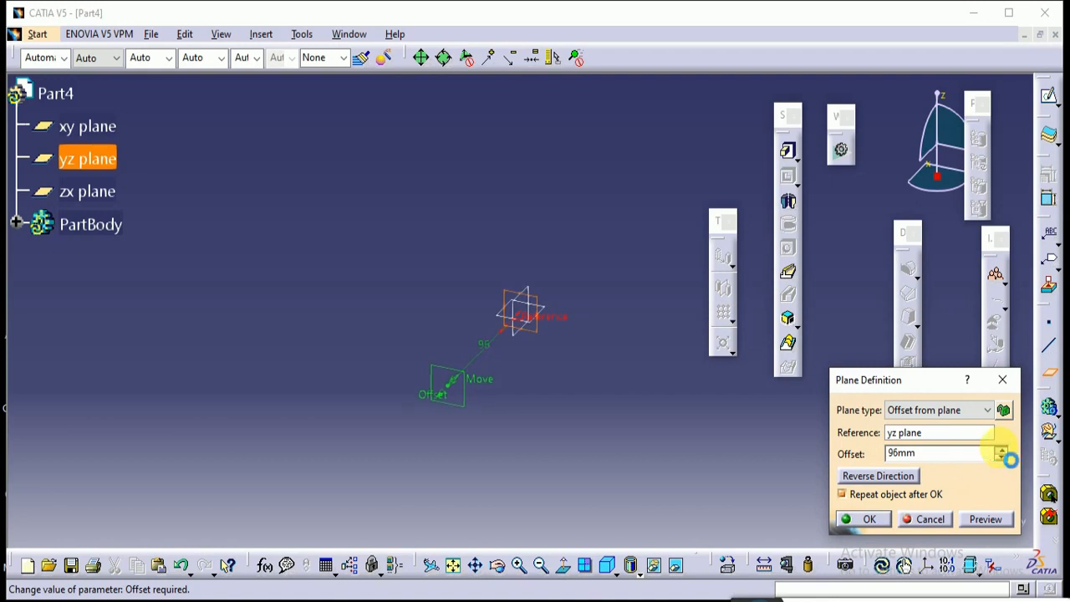
drag(1009, 458, 1009, 459)
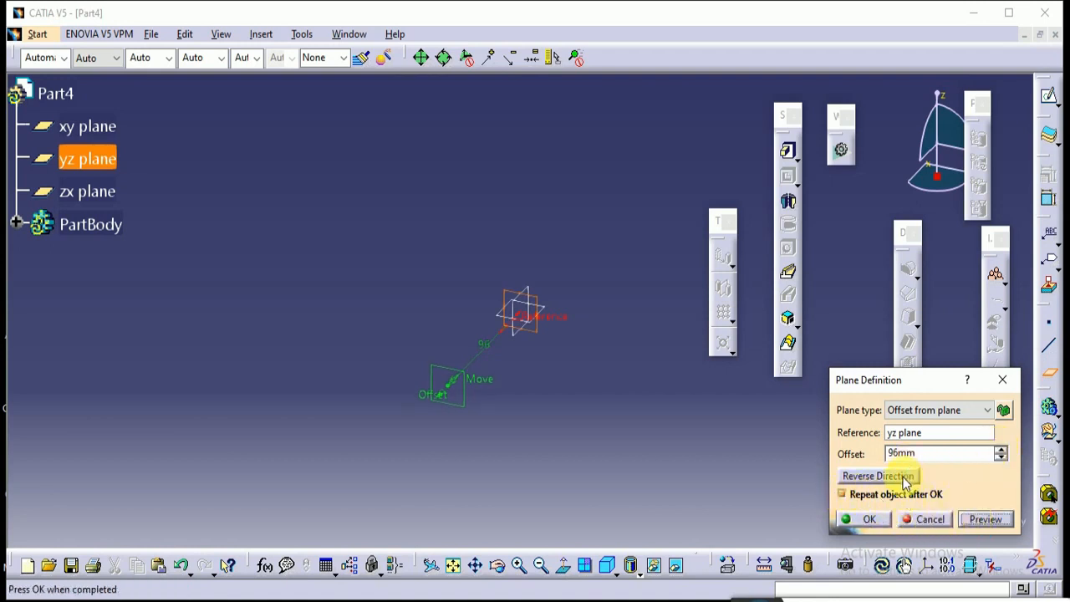
click(867, 520)
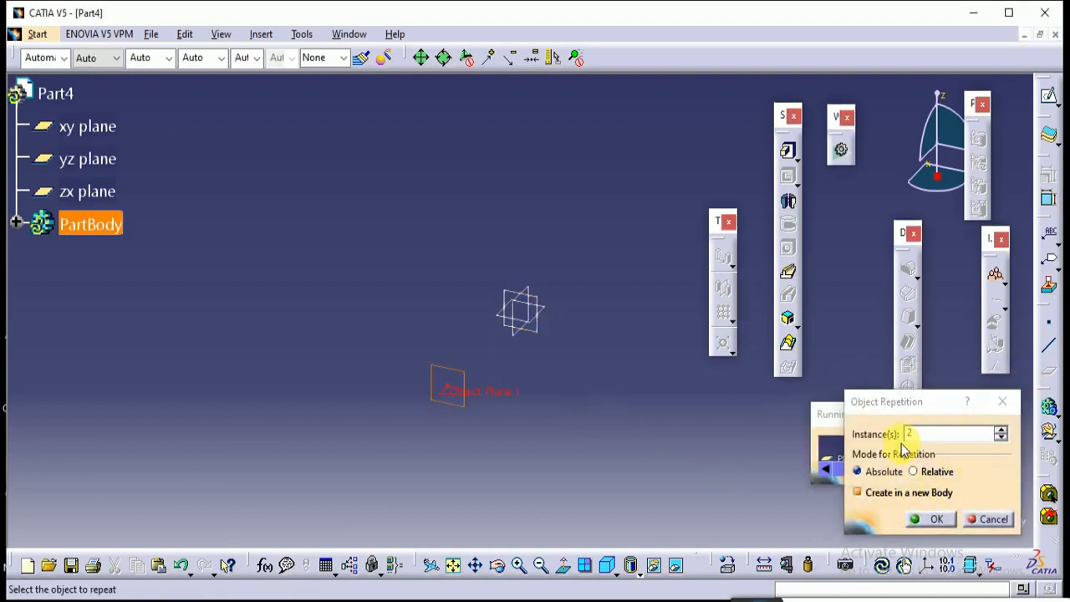
click(935, 518)
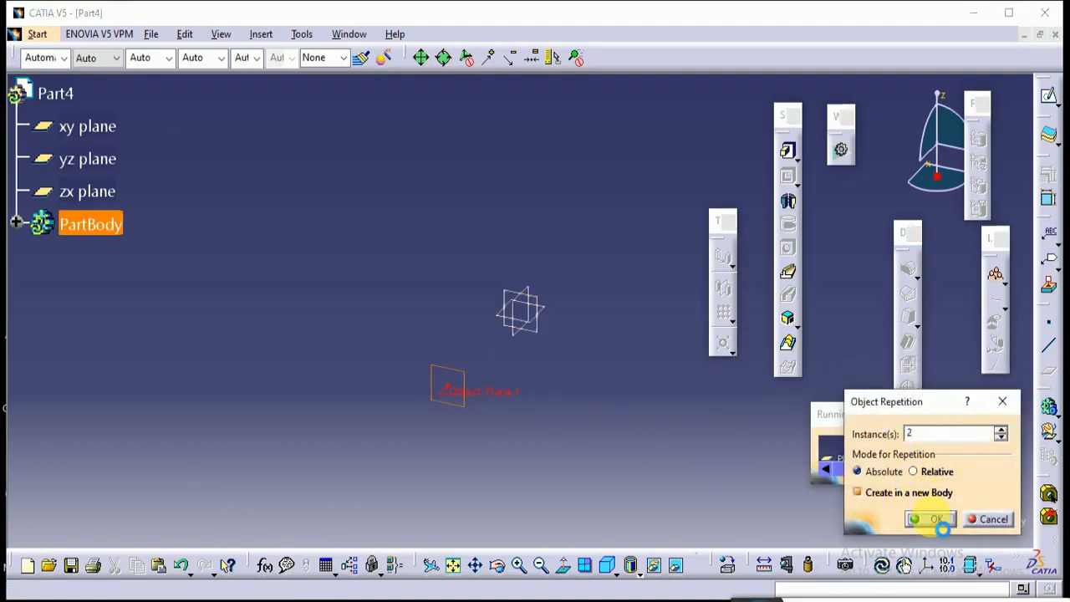
Hide the offset plane farthest from the origin
middle_drag(509, 427, 540, 353)
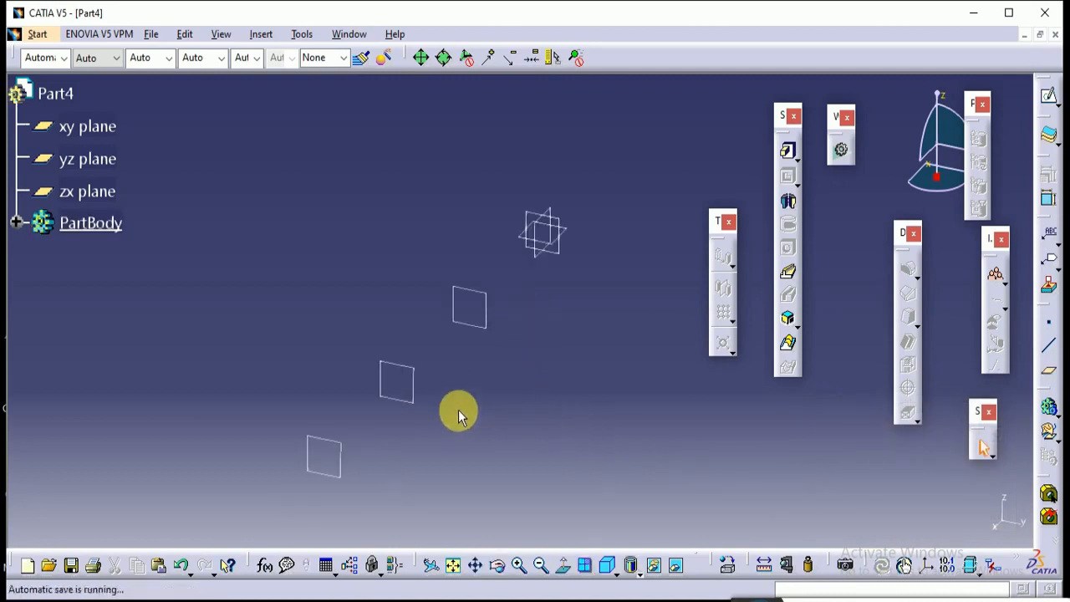
right_click(323, 441)
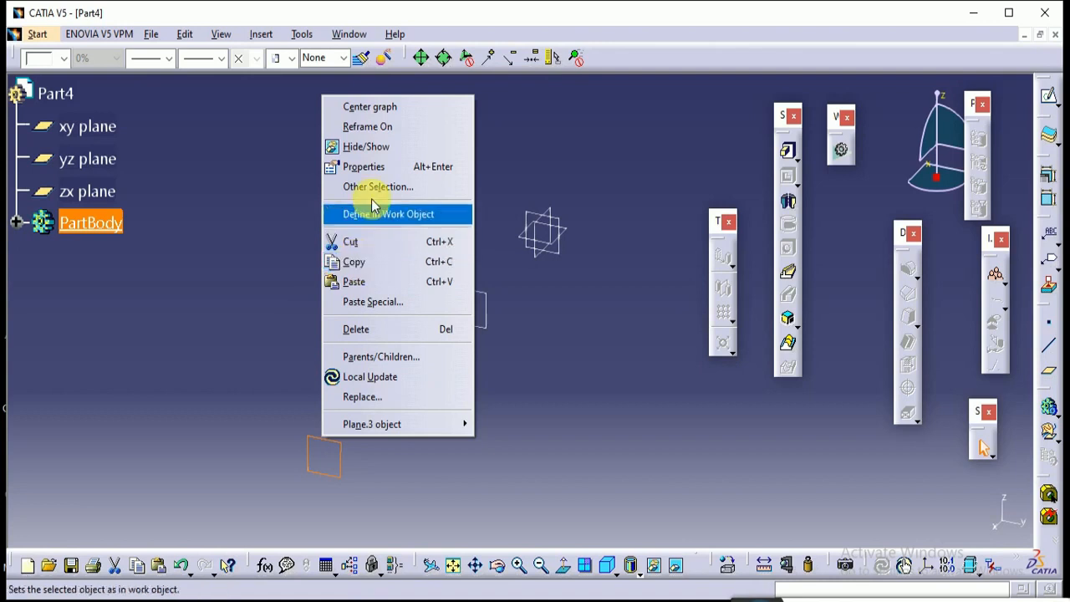
click(361, 146)
Hide the zx and xy reference planes at the origin
middle_drag(497, 354, 433, 382)
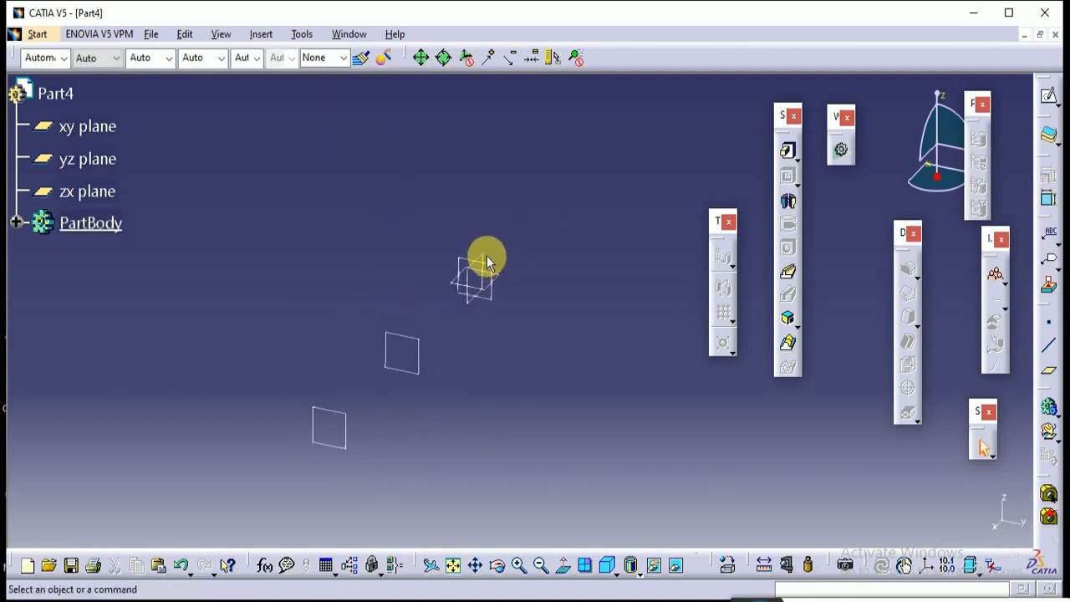
right_click(485, 257)
click(508, 306)
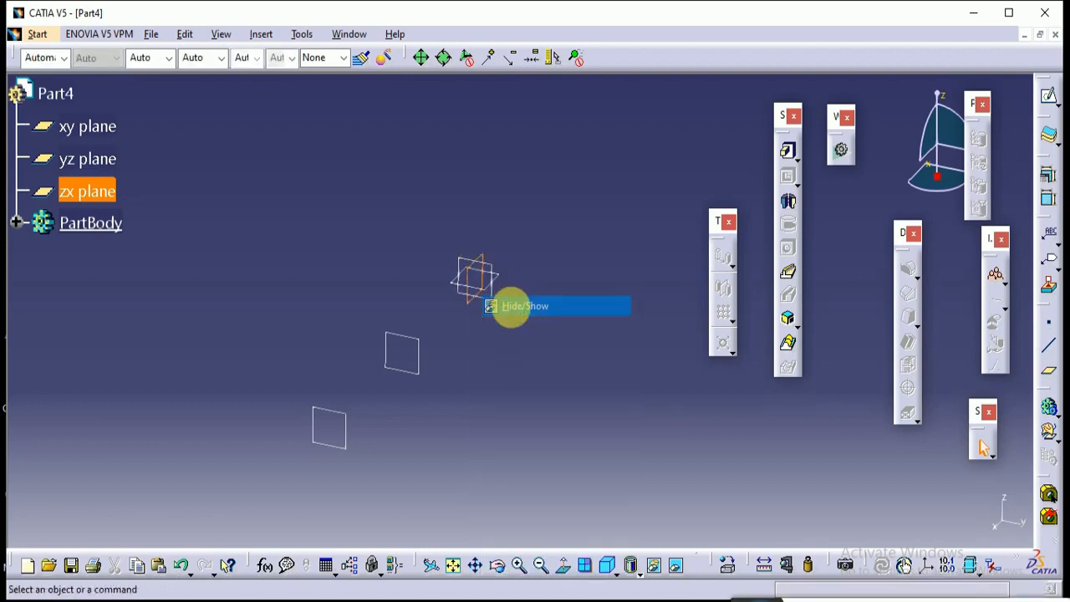
click(499, 276)
right_click(499, 276)
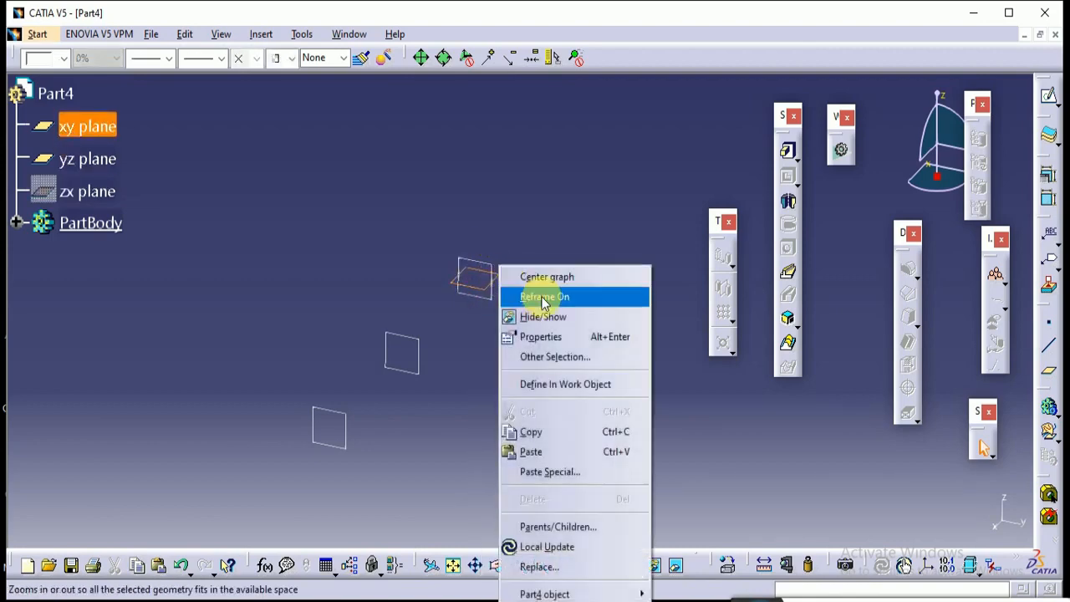
click(544, 312)
Sketch a circle centred on the origin on the yz plane and exit the sketch
click(478, 291)
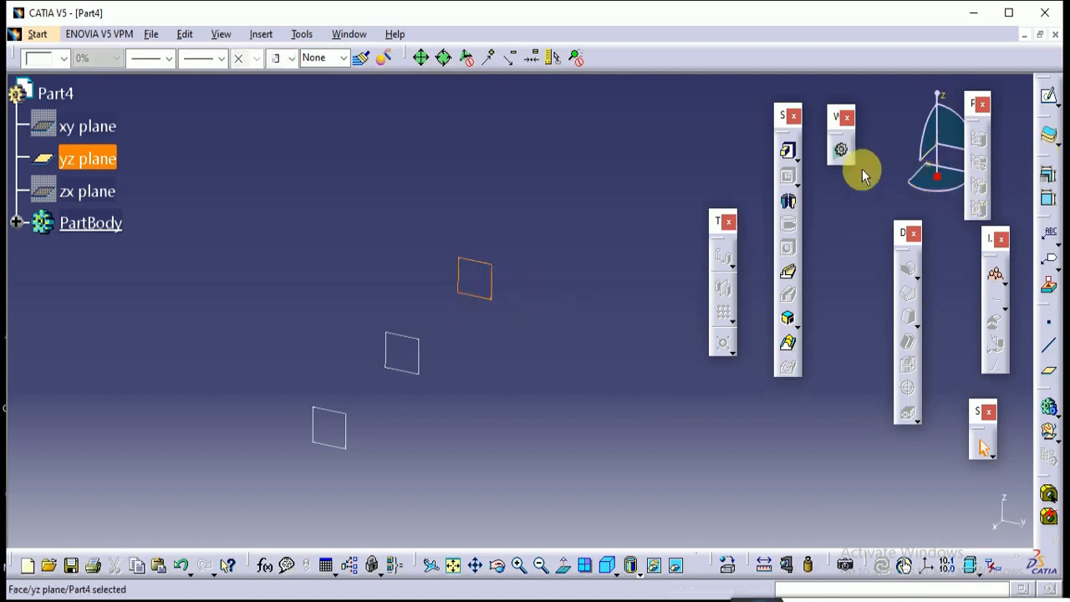
click(1051, 99)
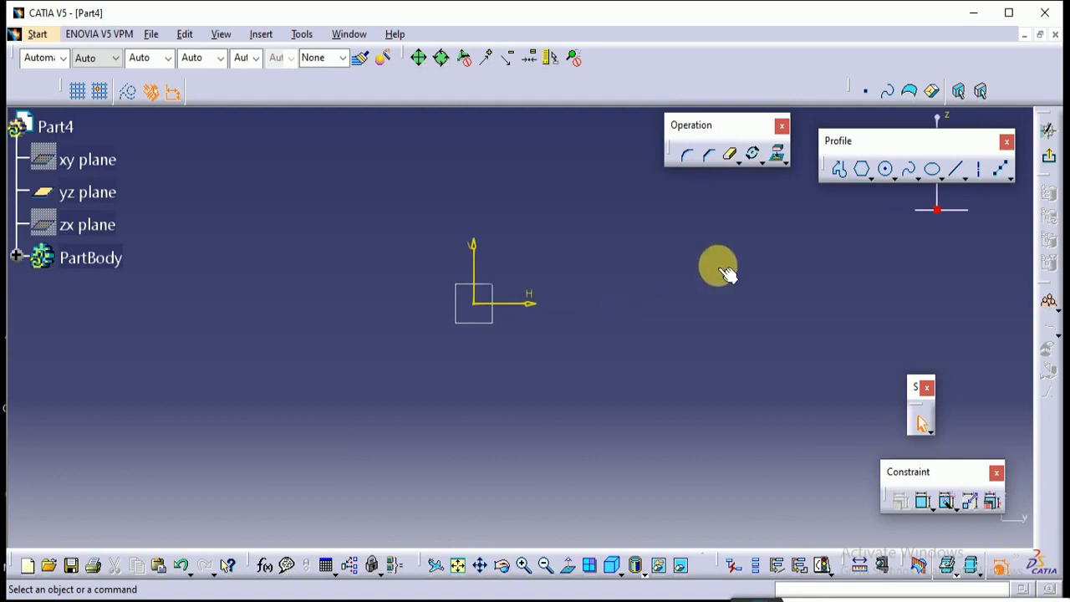
click(887, 172)
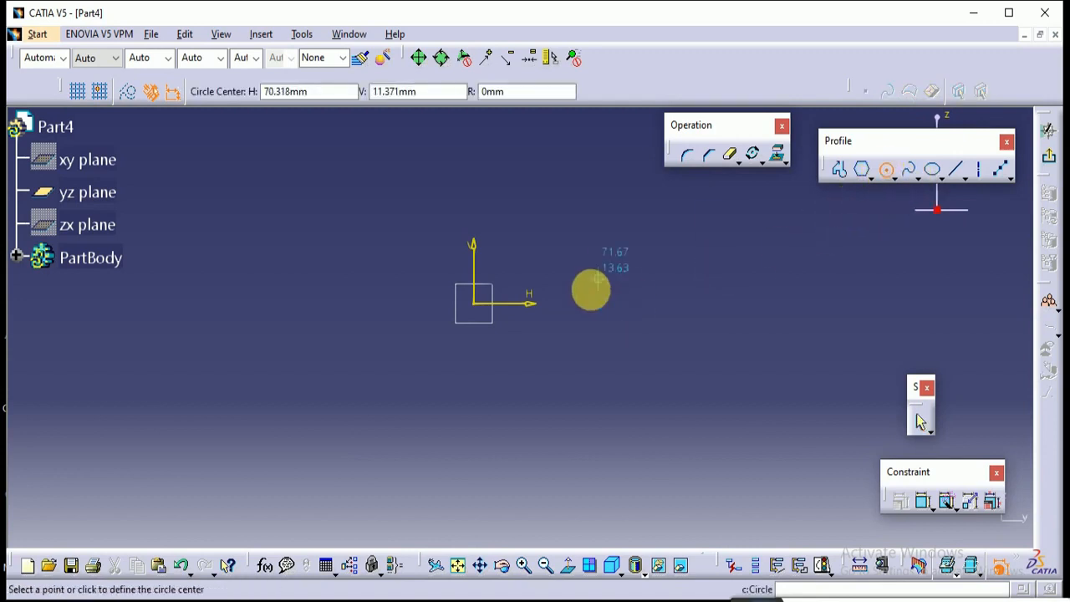
click(474, 302)
click(435, 245)
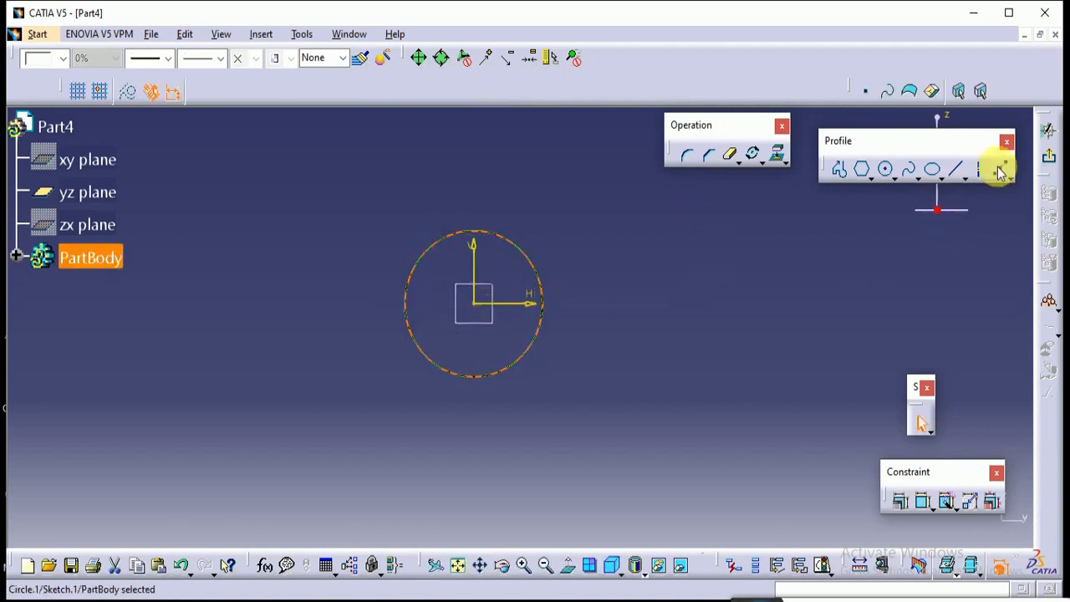
click(1052, 159)
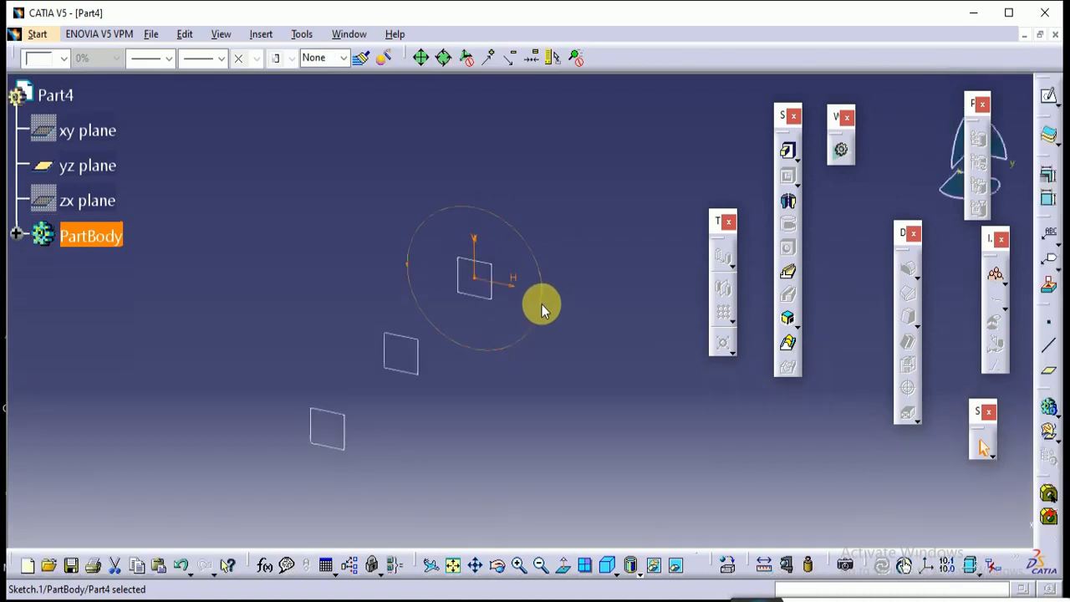
Sketch a wide centred rectangle around the origin on the first offset plane, extending beyond the circle's sides, and exit the sketch
click(414, 351)
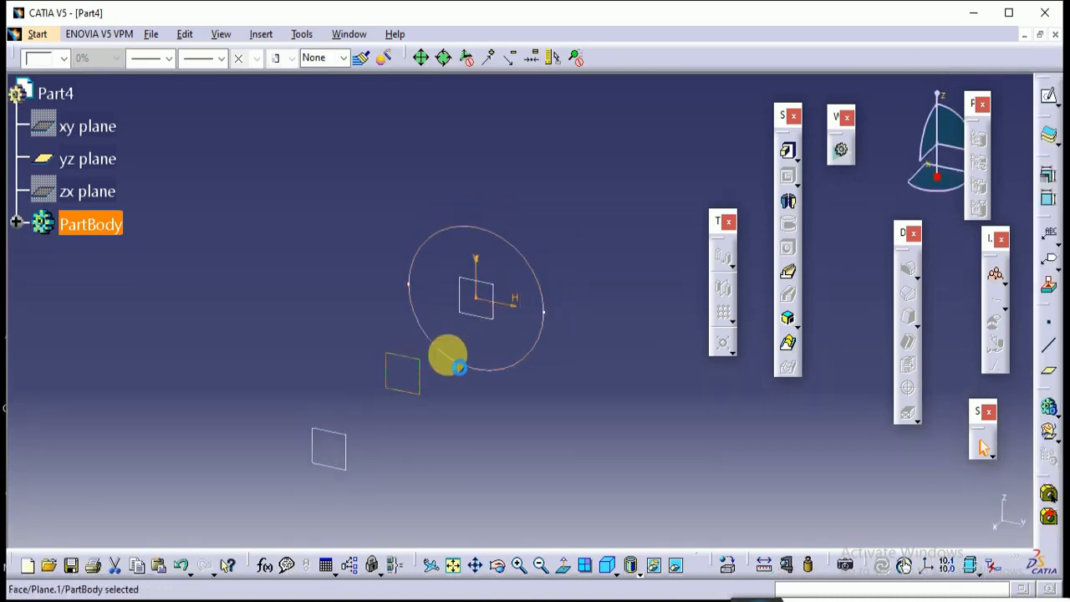
click(1048, 97)
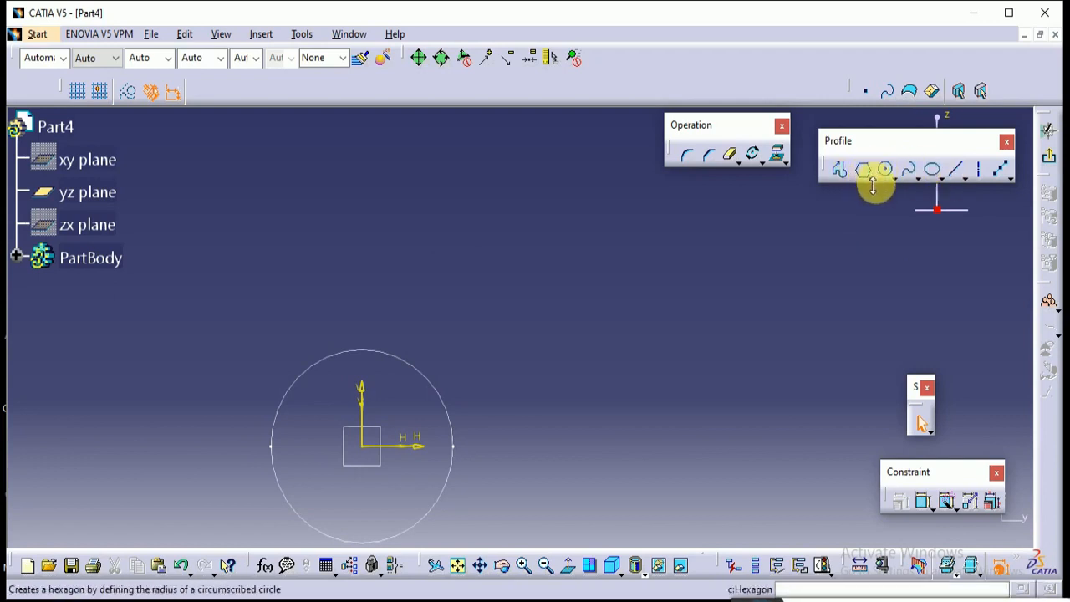
click(863, 173)
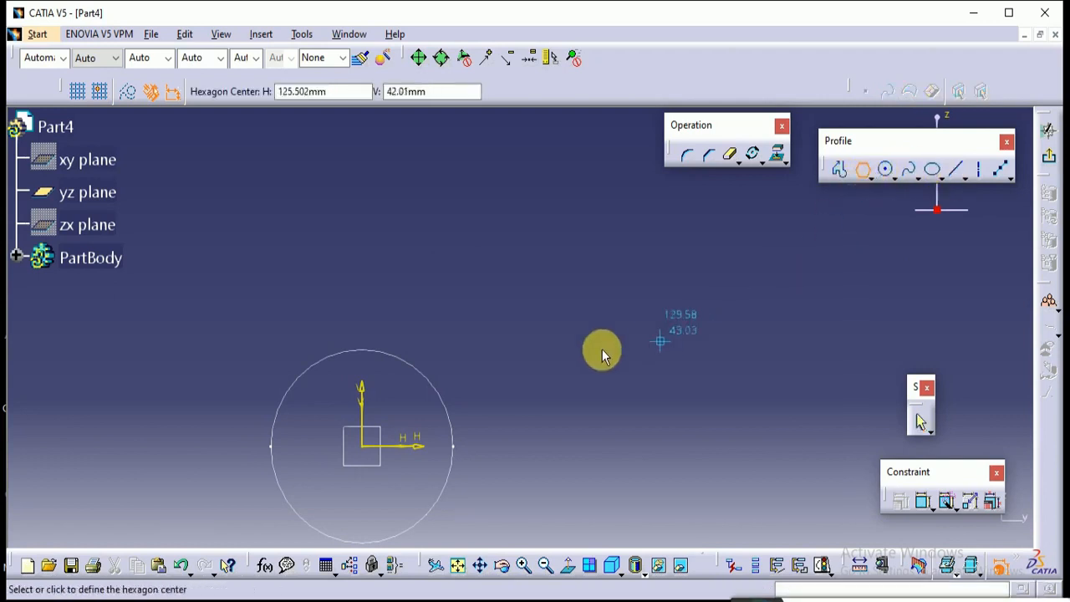
click(874, 180)
click(1033, 197)
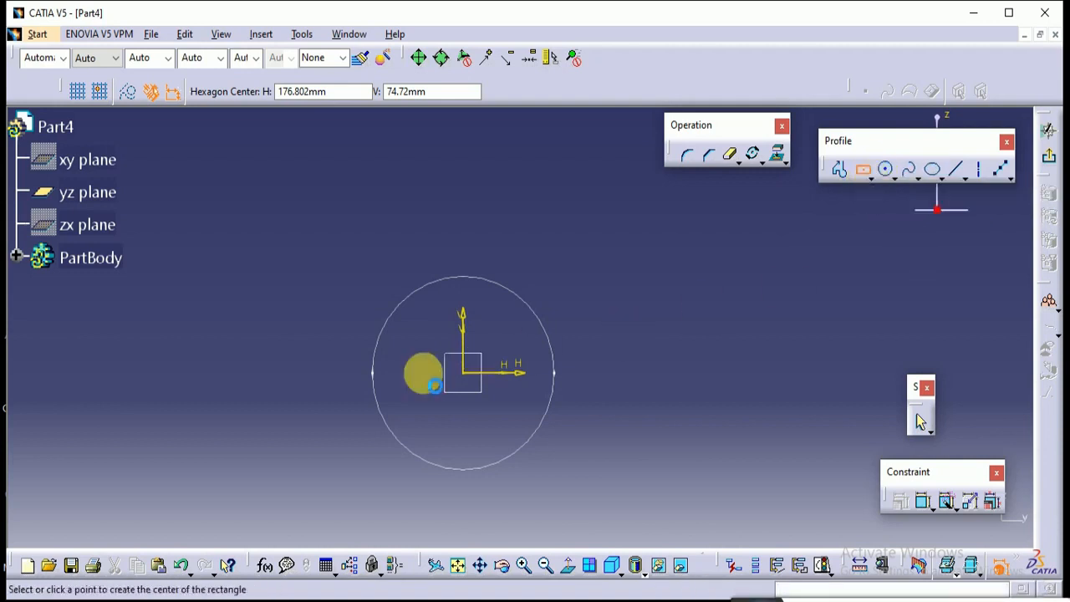
click(473, 381)
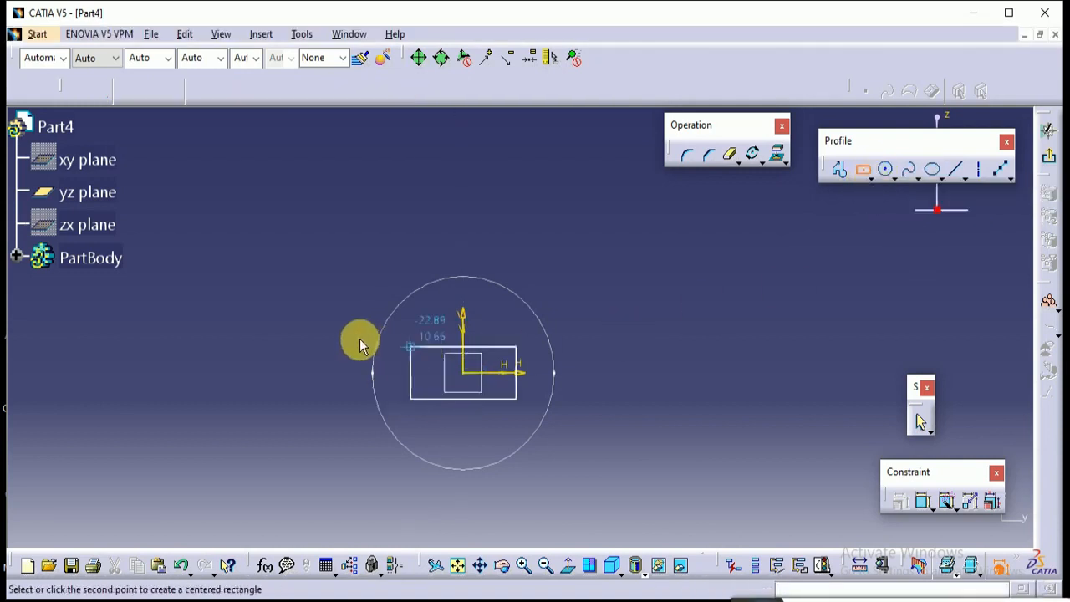
click(347, 343)
click(1050, 154)
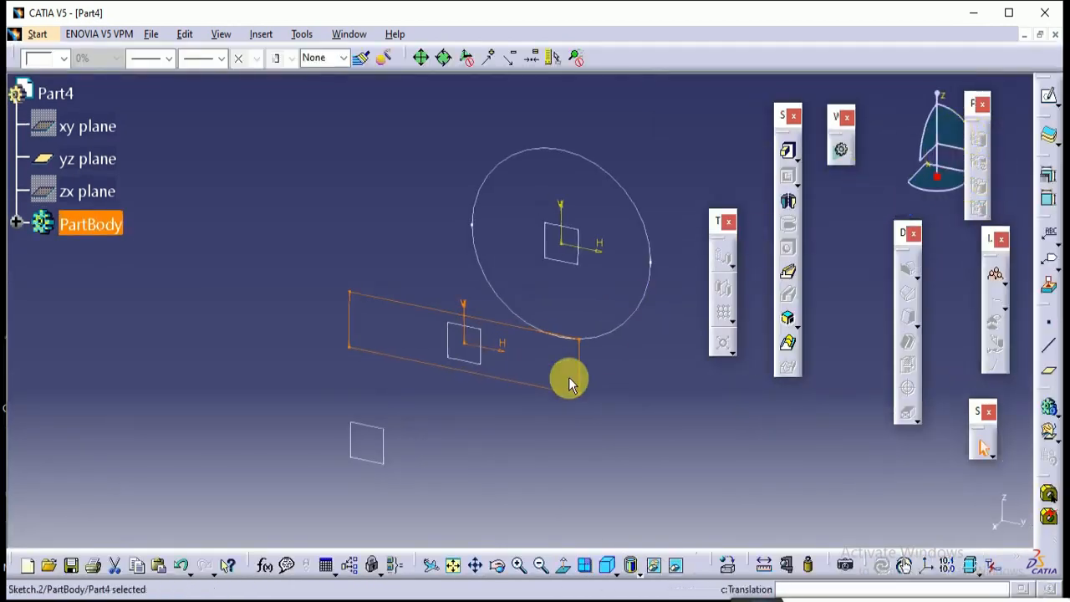
Sketch a hexagon about 67 mm across flats, centred on the origin on the farthest offset plane, and exit the sketch
click(370, 441)
click(382, 437)
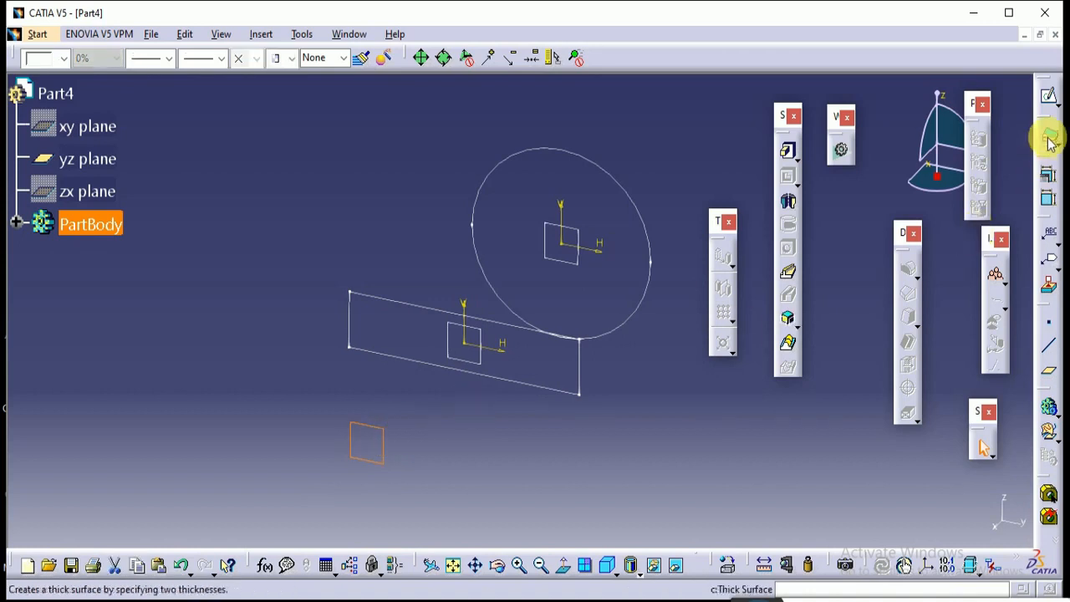
click(841, 149)
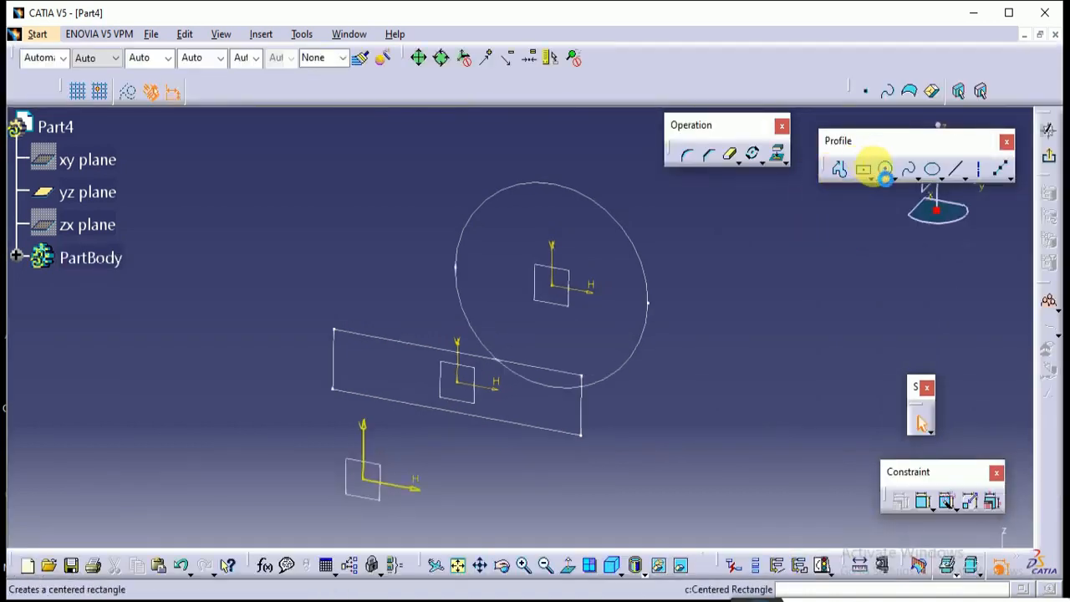
click(867, 173)
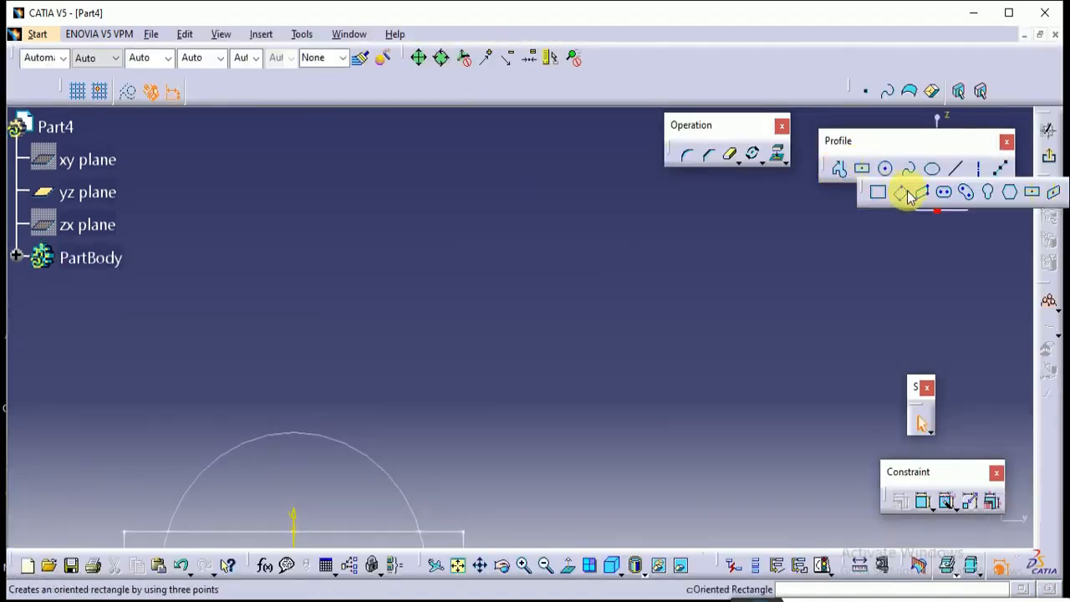
click(1011, 192)
middle_drag(597, 410, 626, 287)
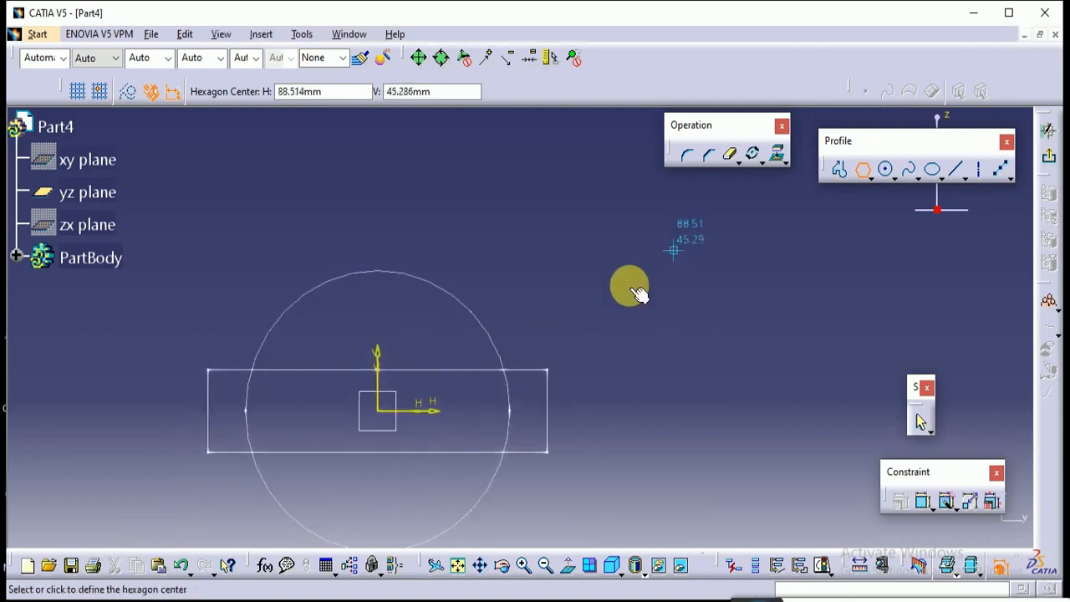
click(381, 412)
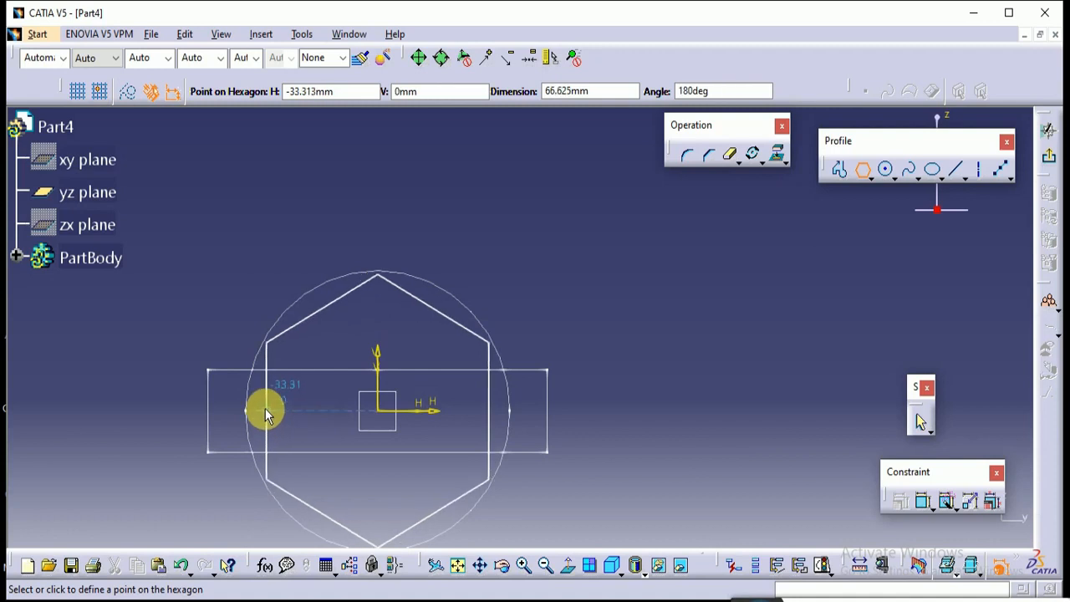
click(266, 414)
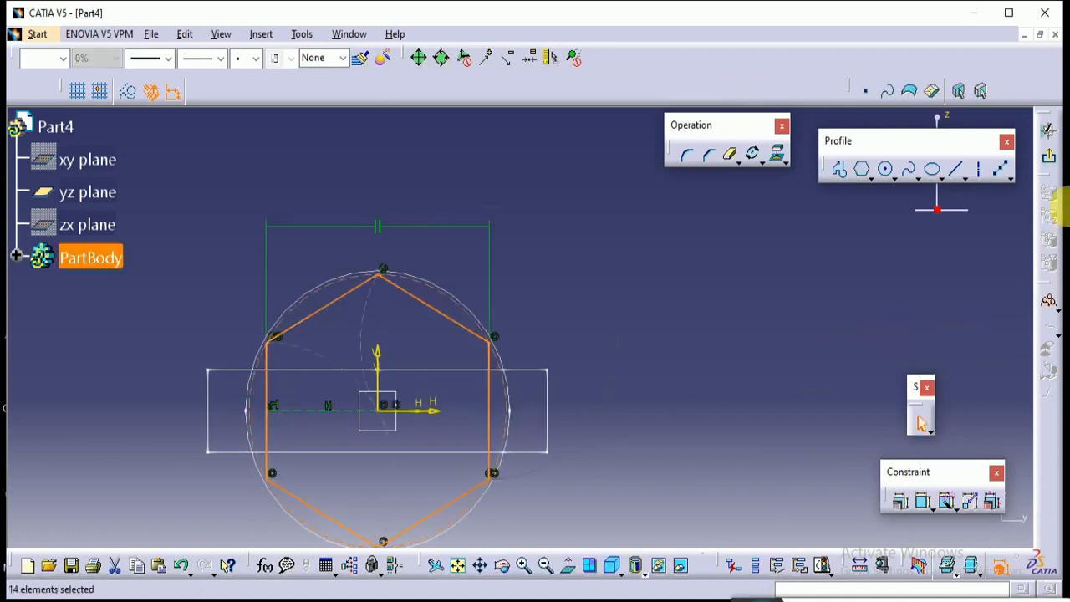
click(1049, 133)
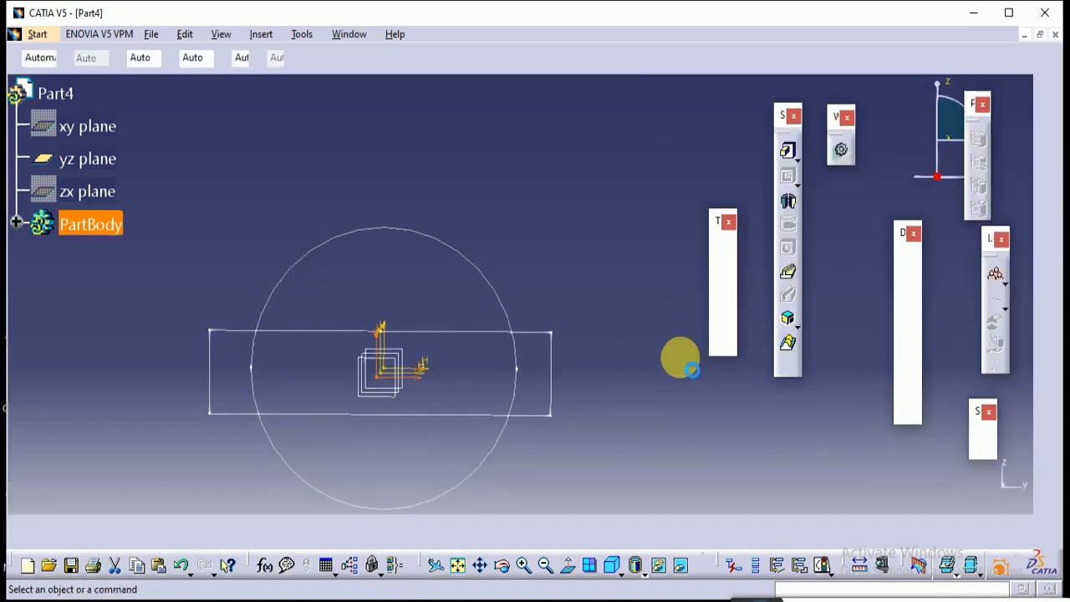
Start a multi-sections solid with the circle, rectangle and hexagon sketches as its sections, in that order
middle_drag(602, 334, 485, 454)
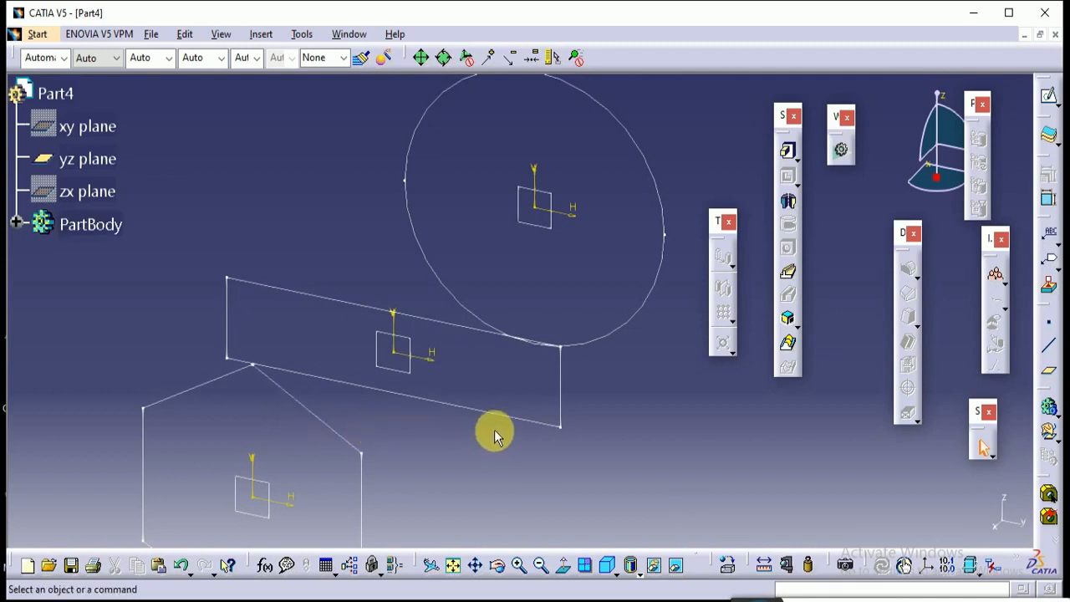
middle_drag(547, 404, 512, 436)
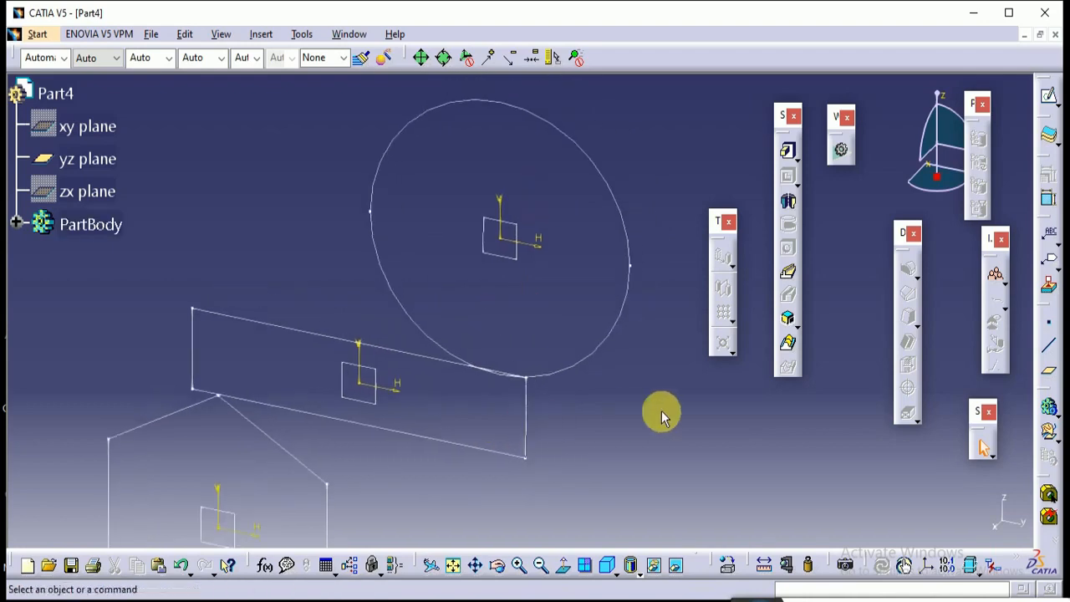
click(794, 345)
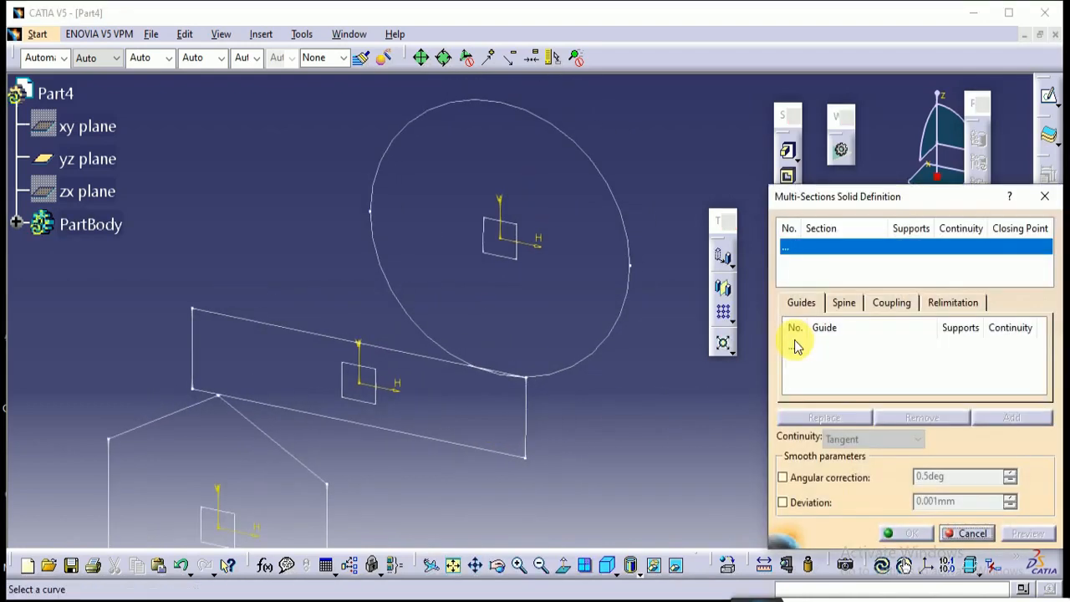
middle_drag(609, 374, 573, 387)
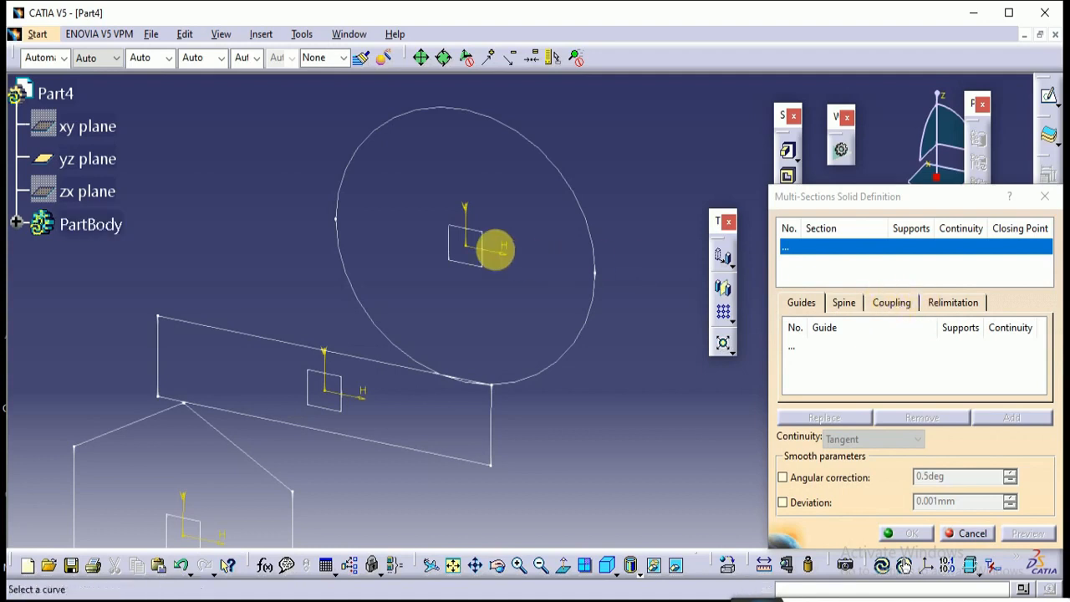
click(545, 161)
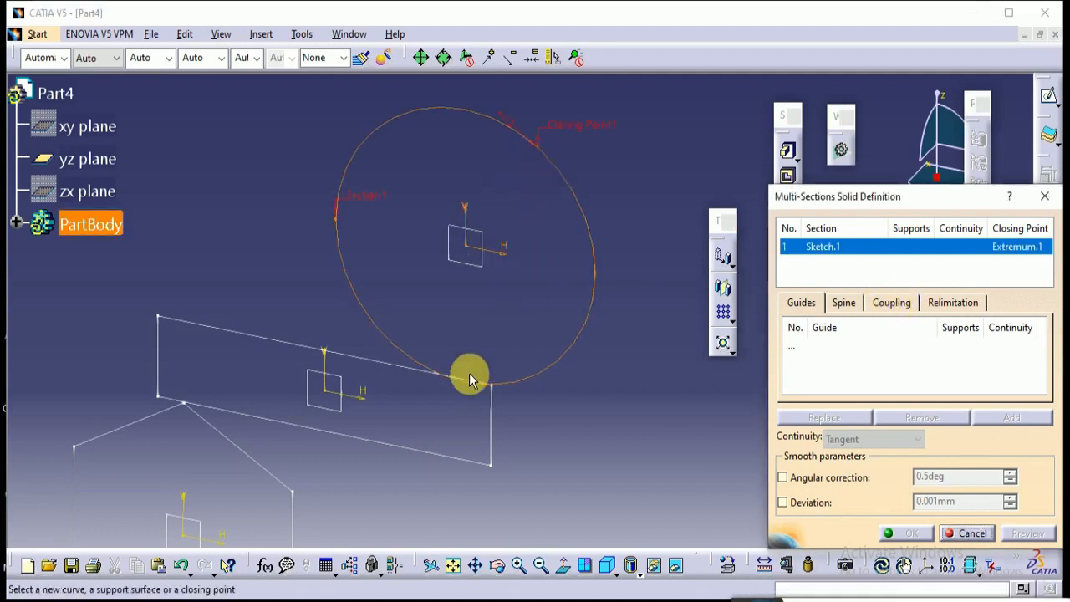
click(426, 375)
click(276, 478)
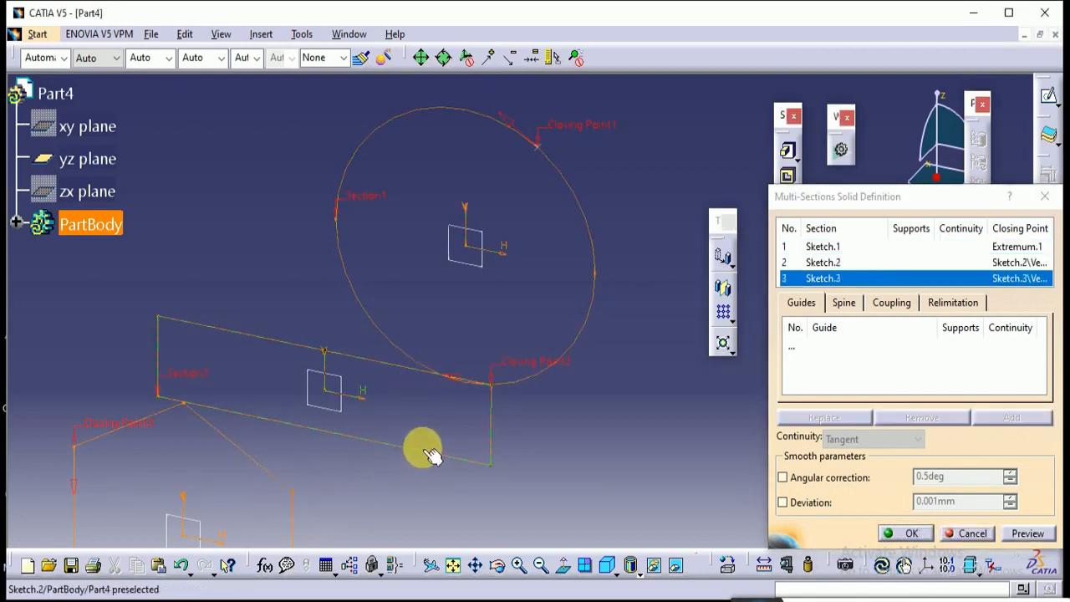
Replace the hexagon section's closing point with the hexagon's upper vertex on the same side as the rectangle's closing point
mouse_move(425, 451)
middle_down()
mouse_move(430, 391)
mouse_move(423, 447)
middle_up()
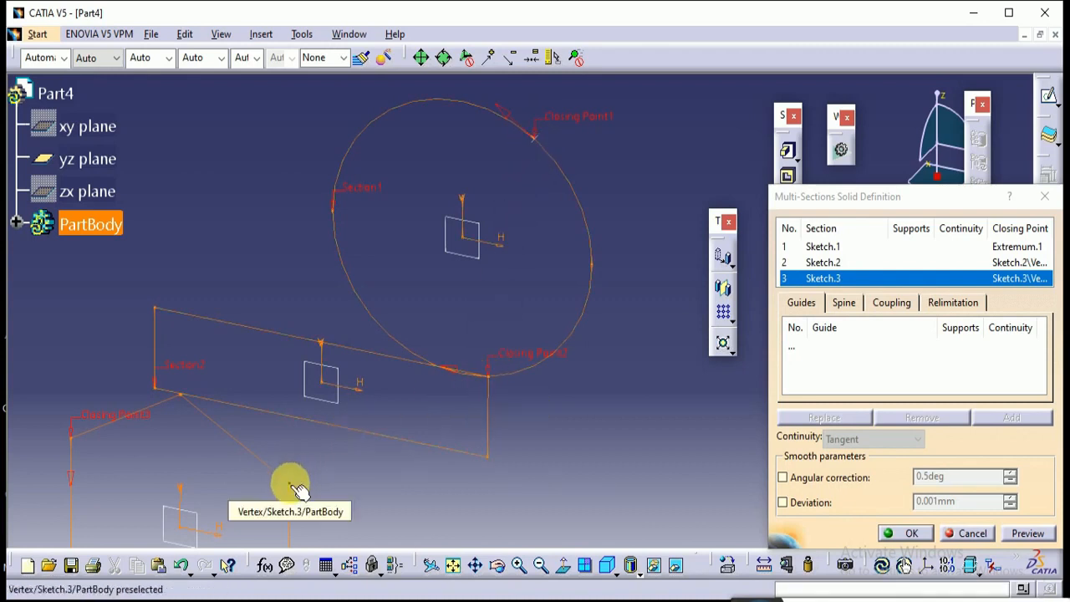
click(98, 414)
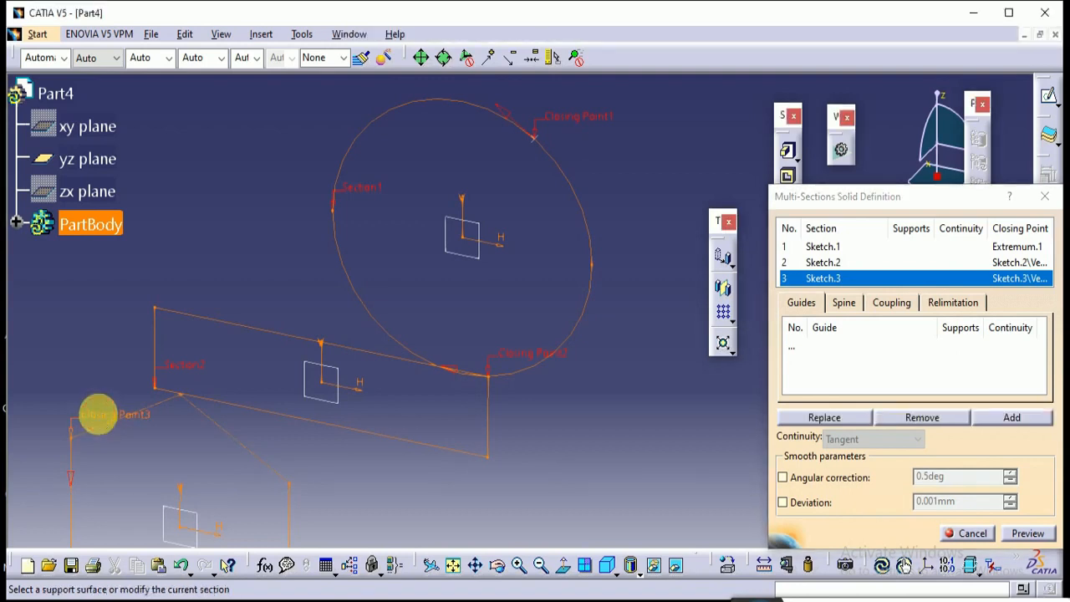
right_click(98, 414)
click(136, 511)
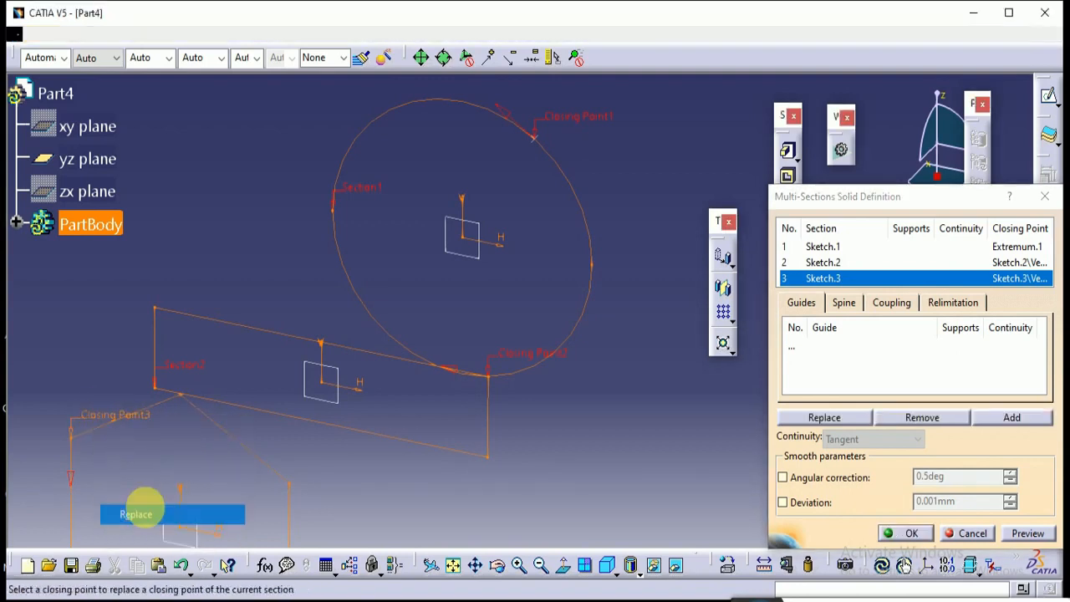
click(305, 497)
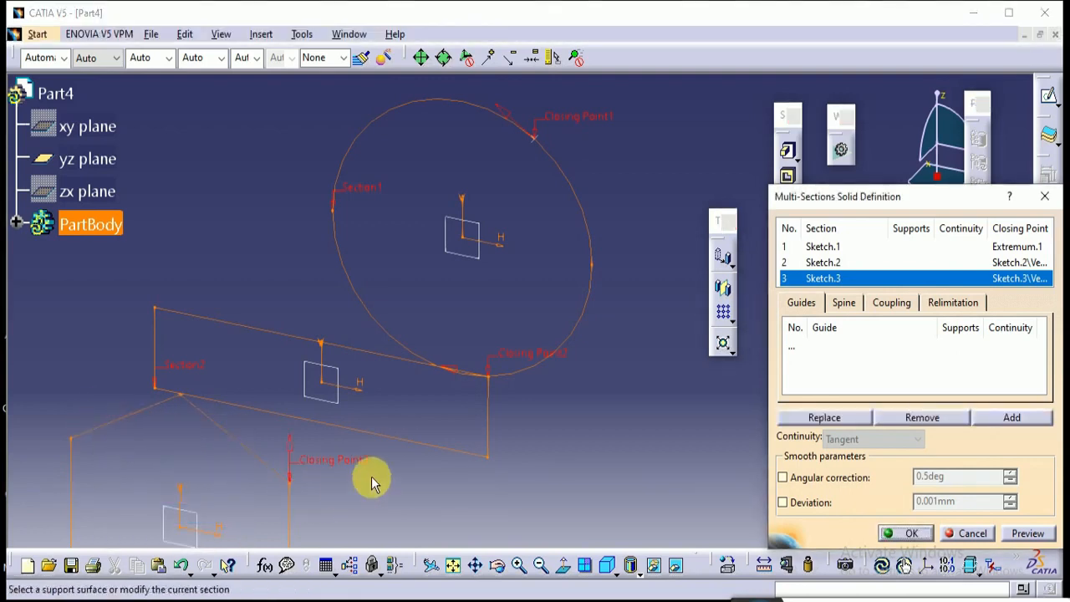
Set the sections coupling to Ratio, preview the multi-sections solid from several sides and create it
middle_drag(376, 485, 351, 458)
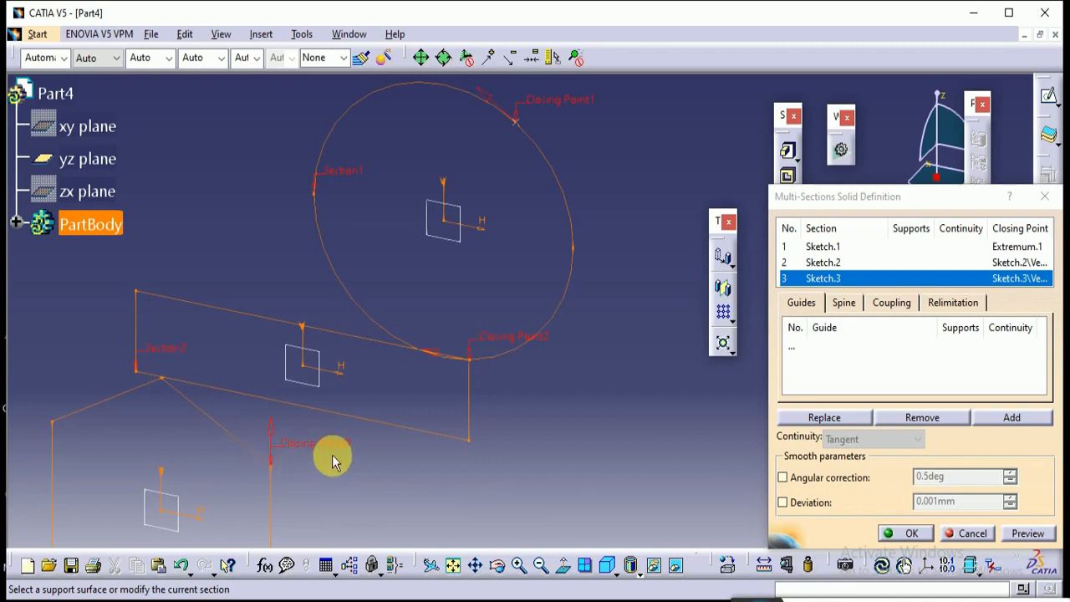
click(893, 305)
click(930, 326)
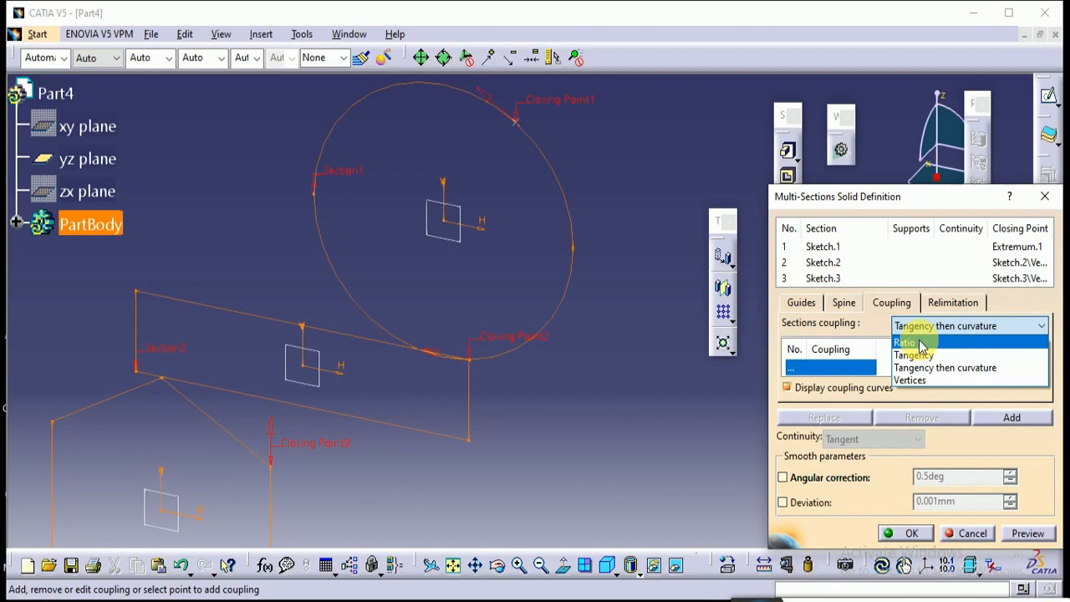
click(921, 344)
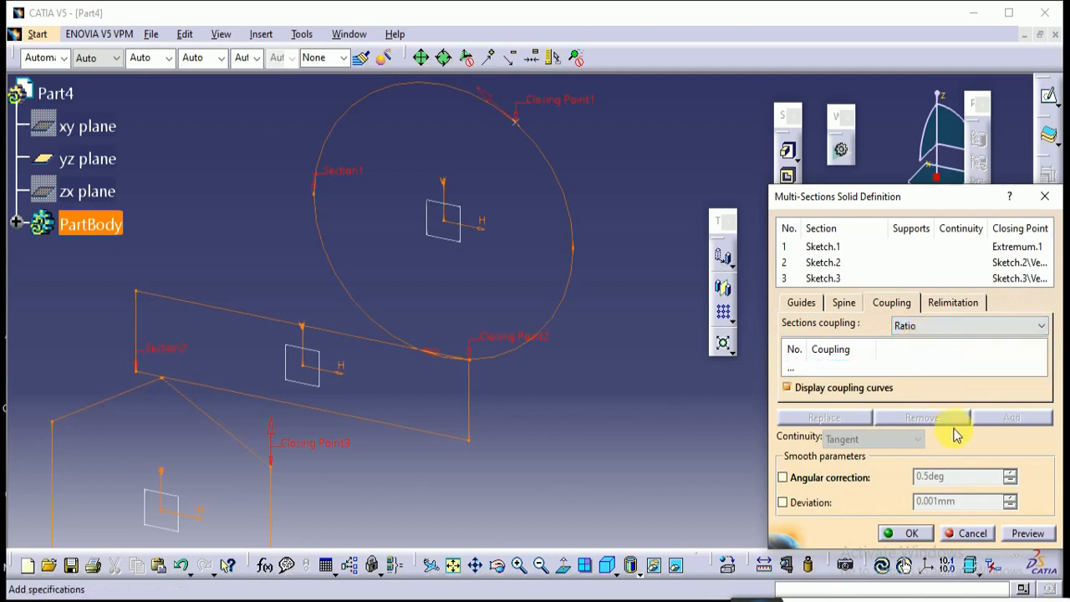
click(1021, 539)
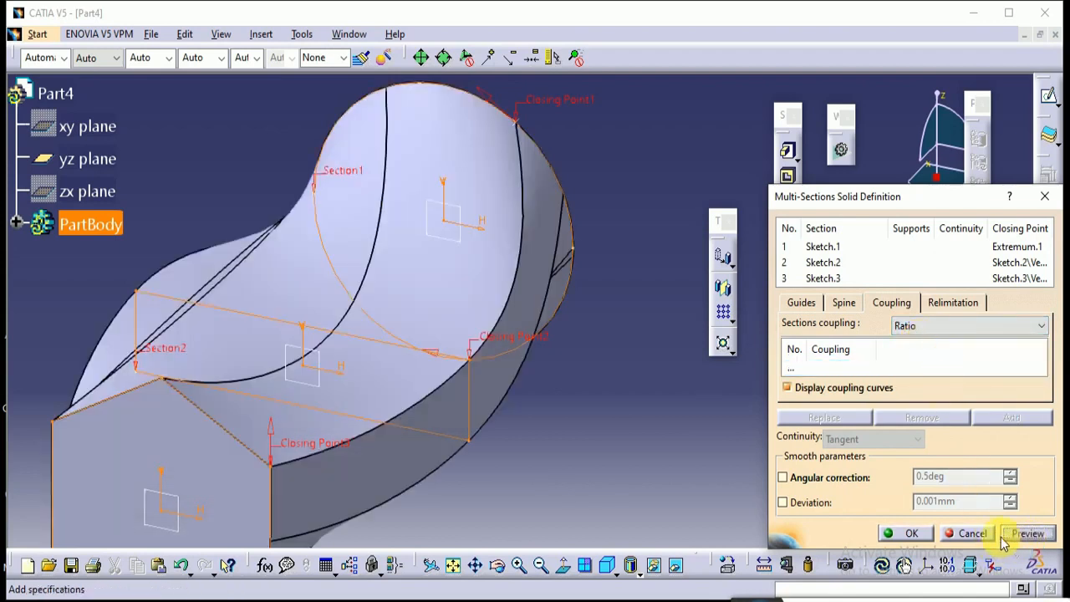
middle_drag(514, 448, 346, 382)
middle_drag(728, 443, 490, 435)
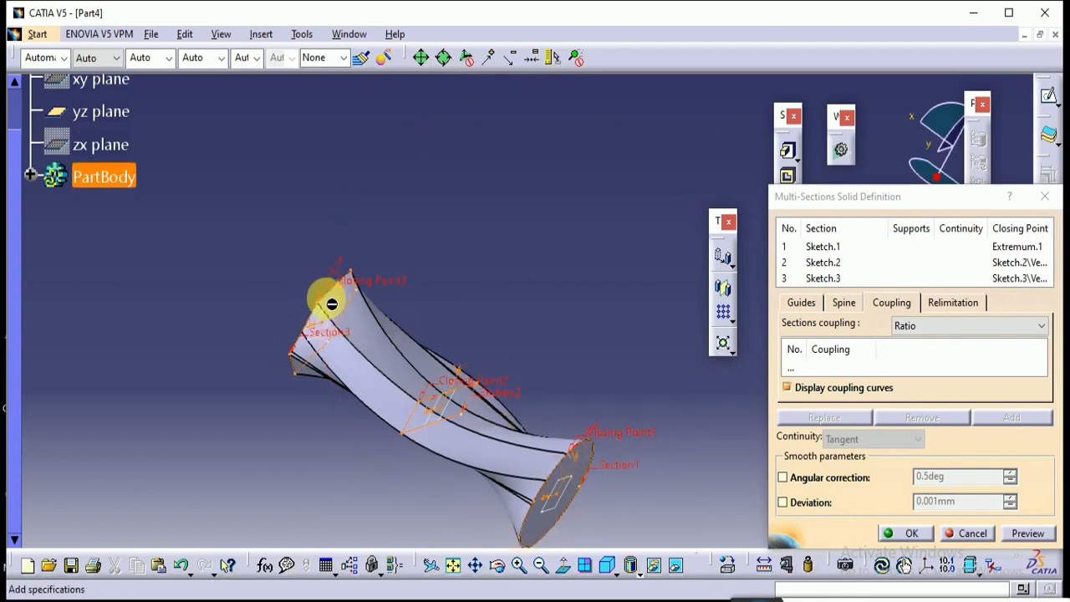
middle_drag(355, 338, 479, 399)
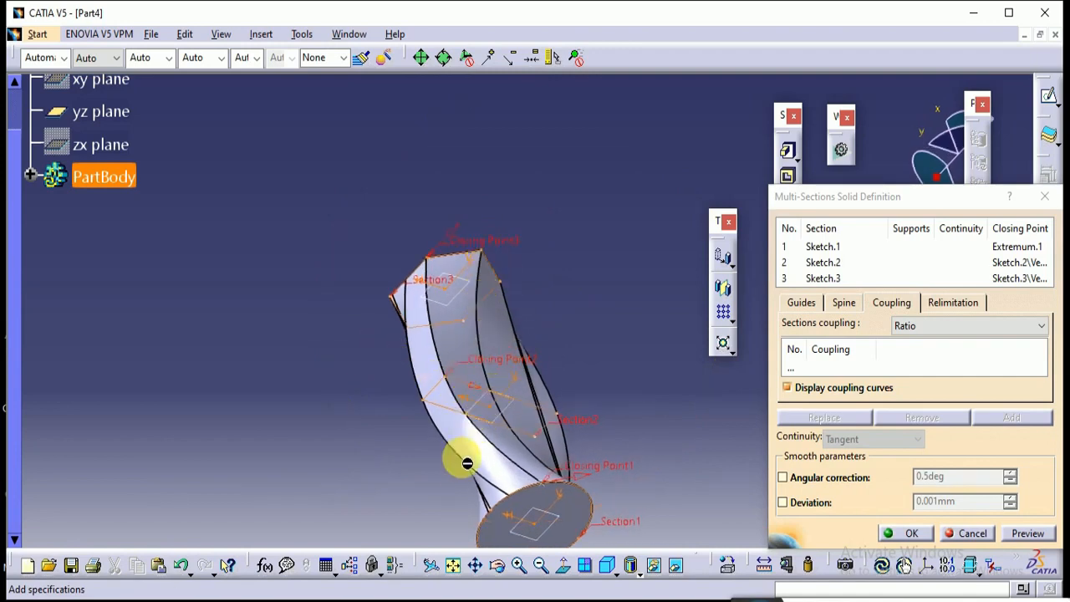
middle_drag(467, 463, 519, 341)
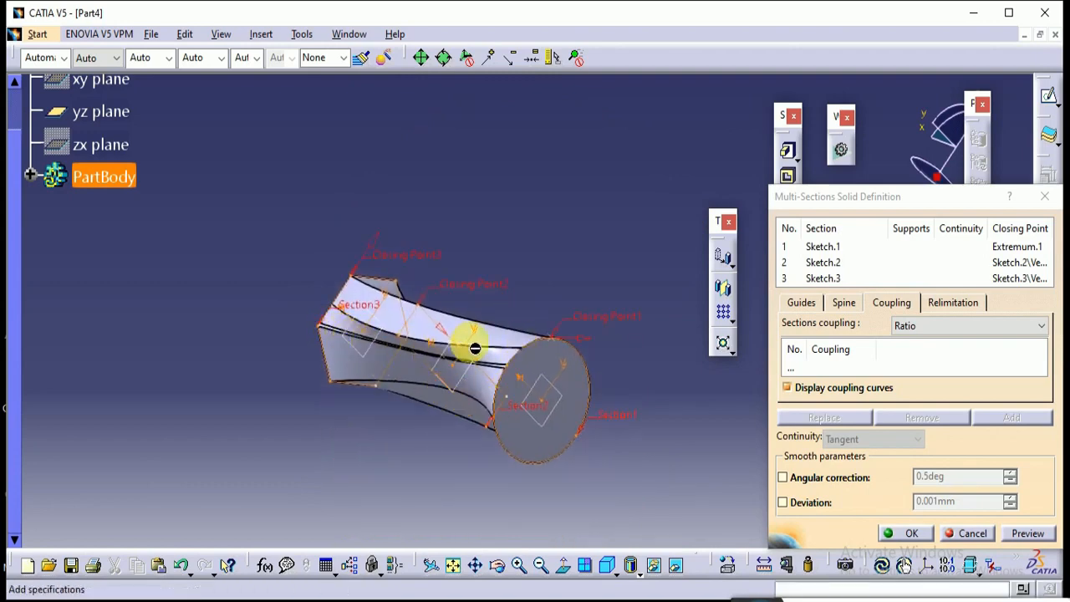
middle_drag(545, 329, 501, 352)
middle_drag(425, 311, 527, 397)
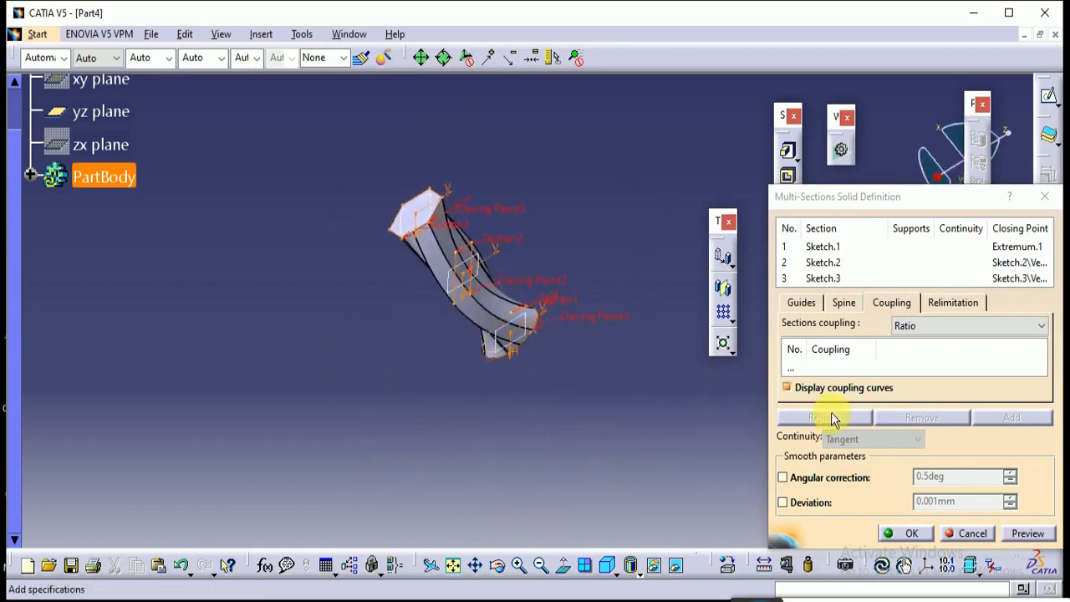
click(914, 533)
Inspect the twisted multi-sections solid and undo its creation
middle_drag(549, 282, 418, 256)
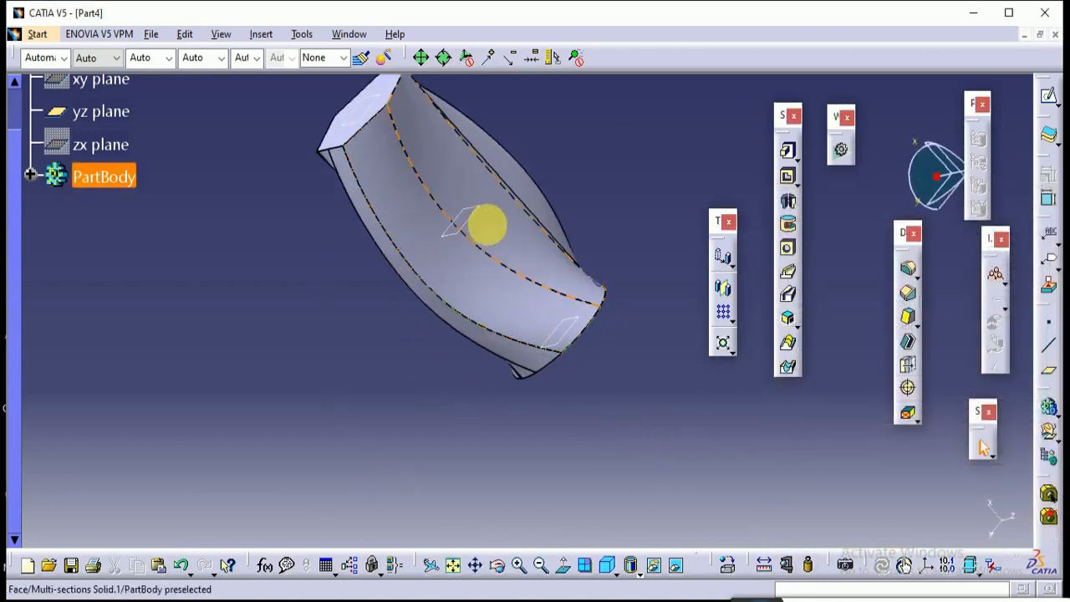
middle_drag(484, 227, 541, 207)
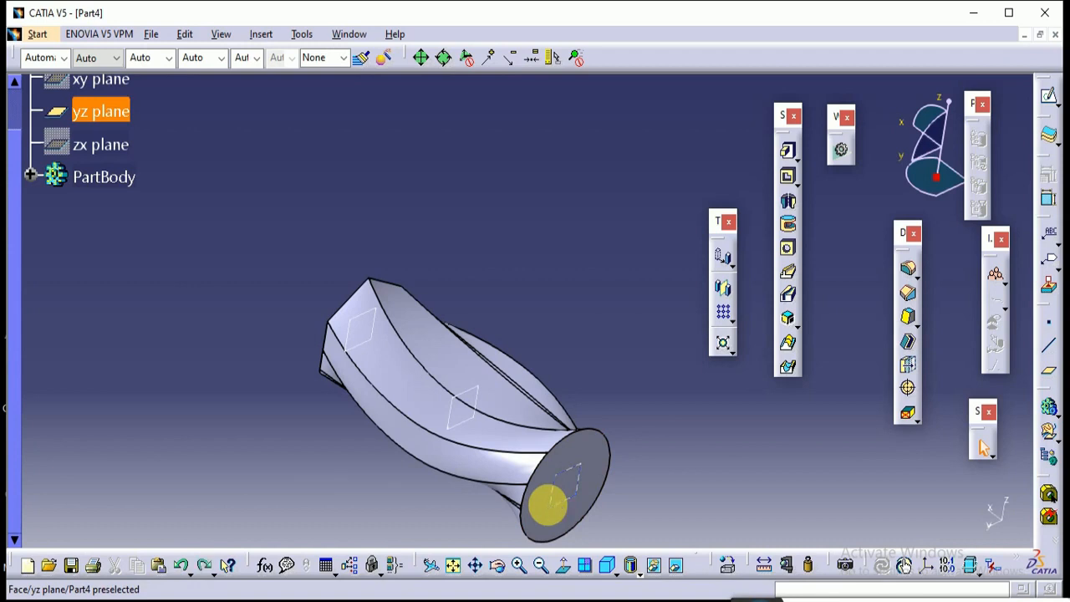
key(ctrl+z)
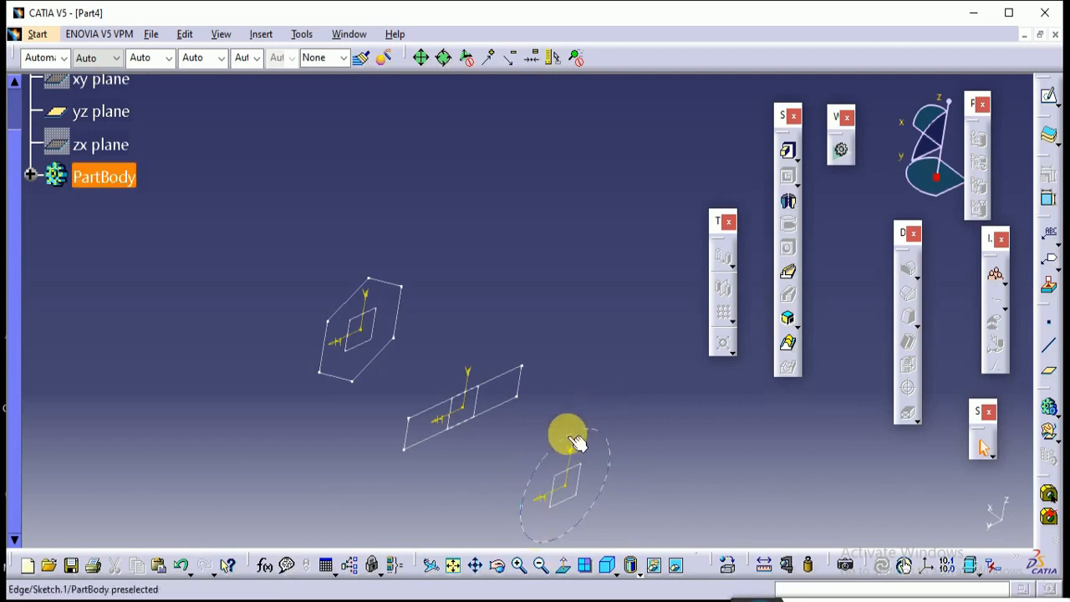
Add 6 equidistant points around the circle in its sketch and exit the sketch
double_click(577, 443)
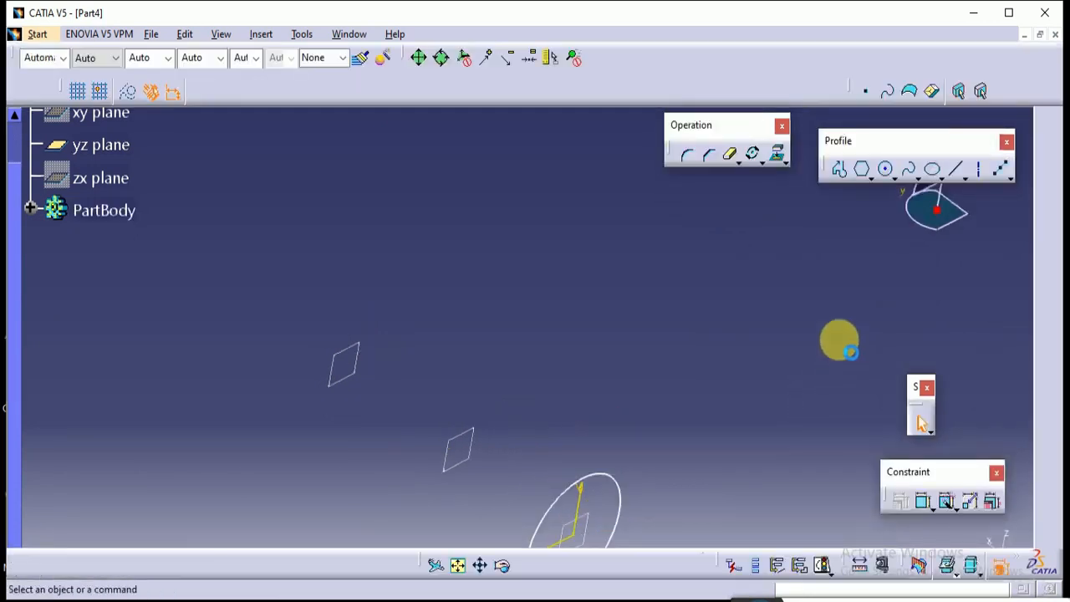
middle_click(635, 475)
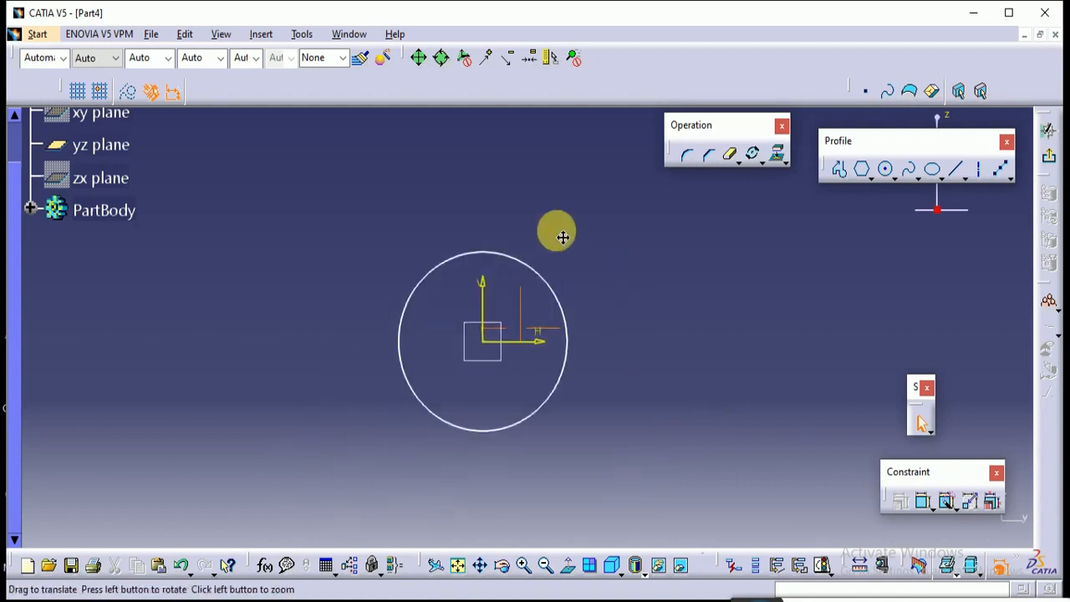
click(1002, 173)
click(509, 256)
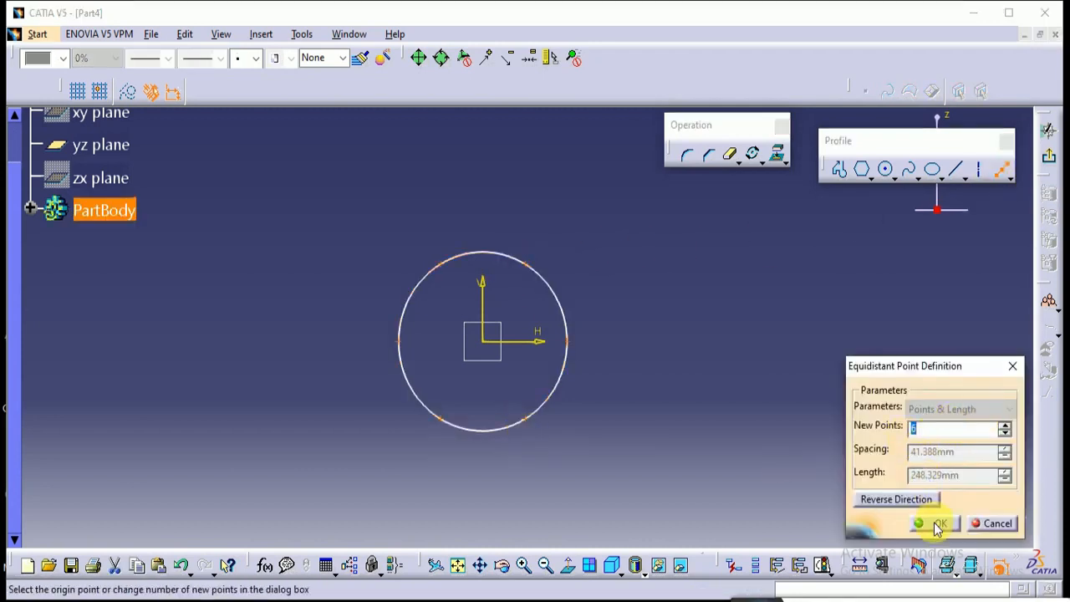
click(937, 524)
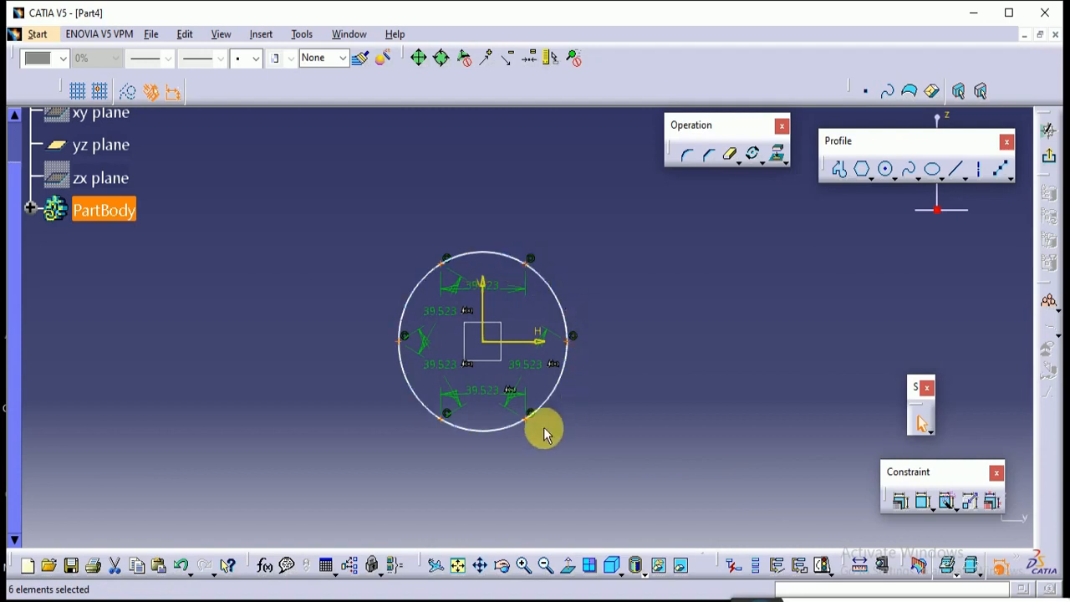
click(1039, 192)
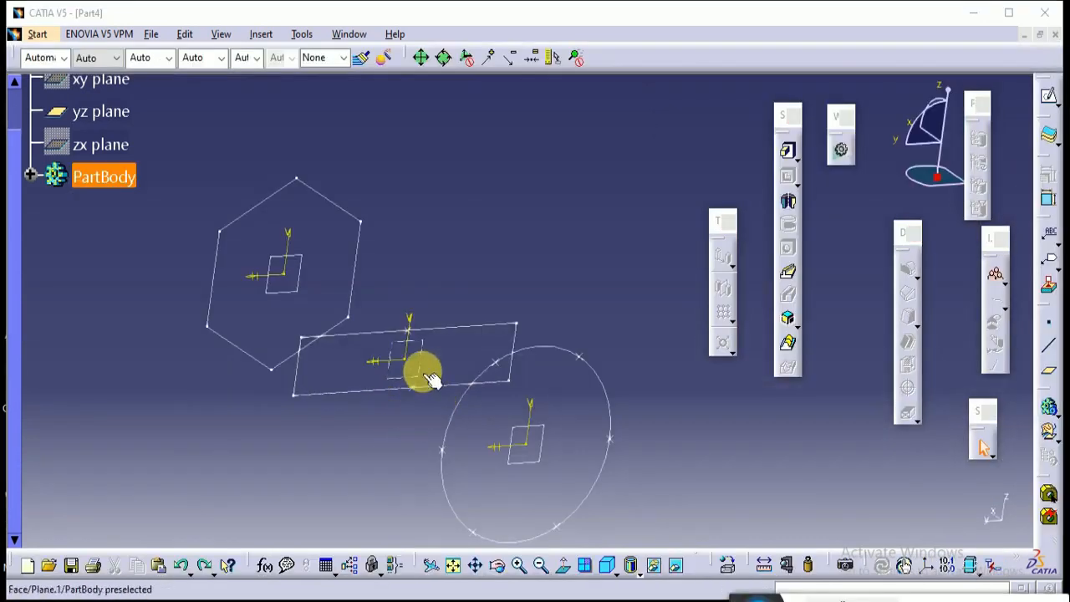
Make the rectangle taller by moving its edge in its sketch, exit the sketch and remove the existing points from its horizontal edges
middle_drag(457, 394, 420, 406)
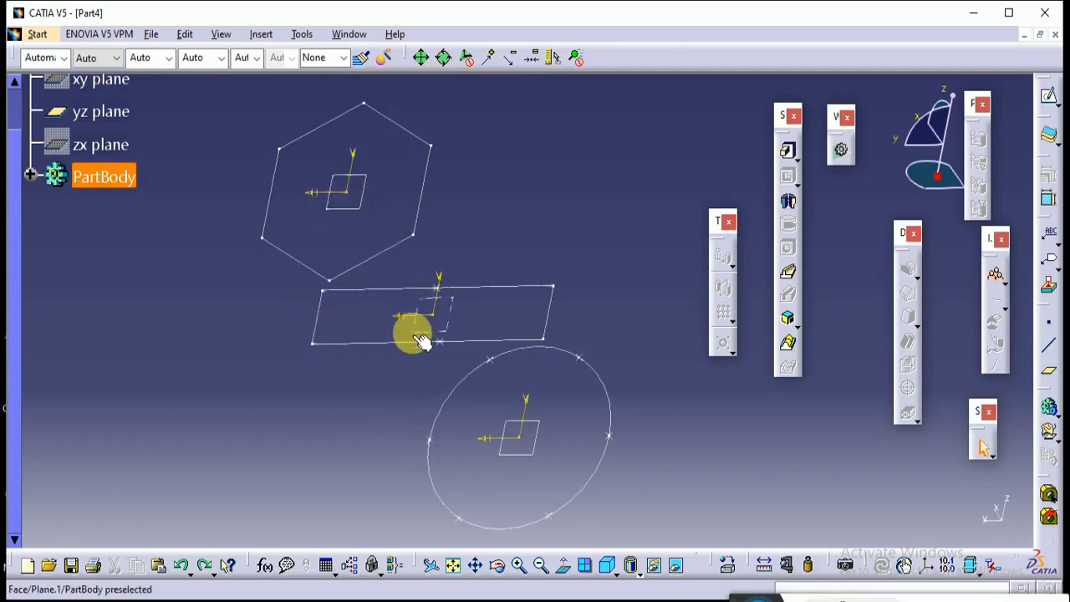
double_click(400, 297)
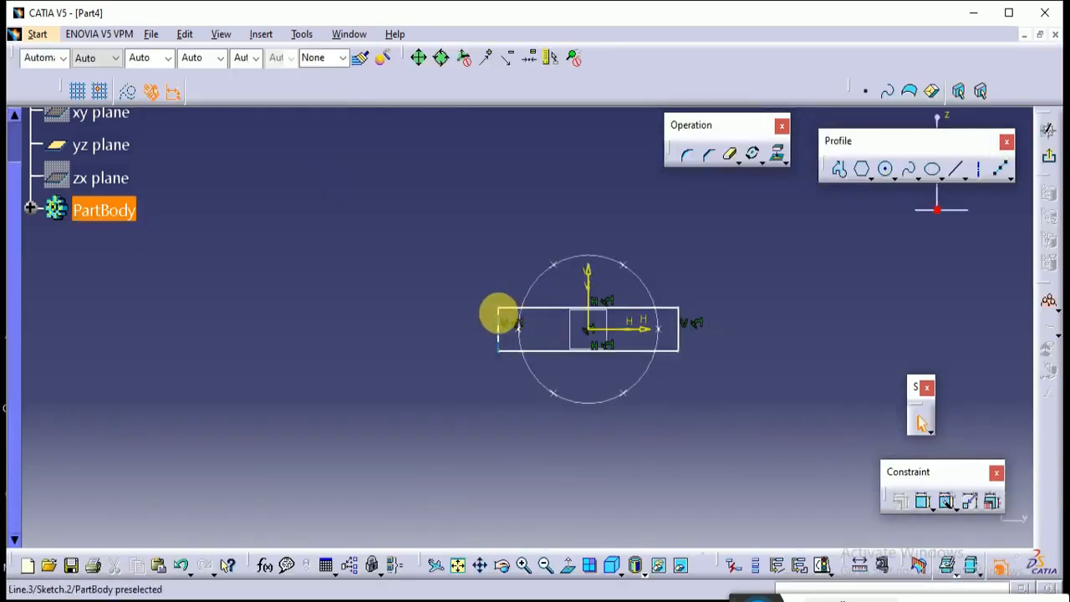
drag(504, 289, 504, 276)
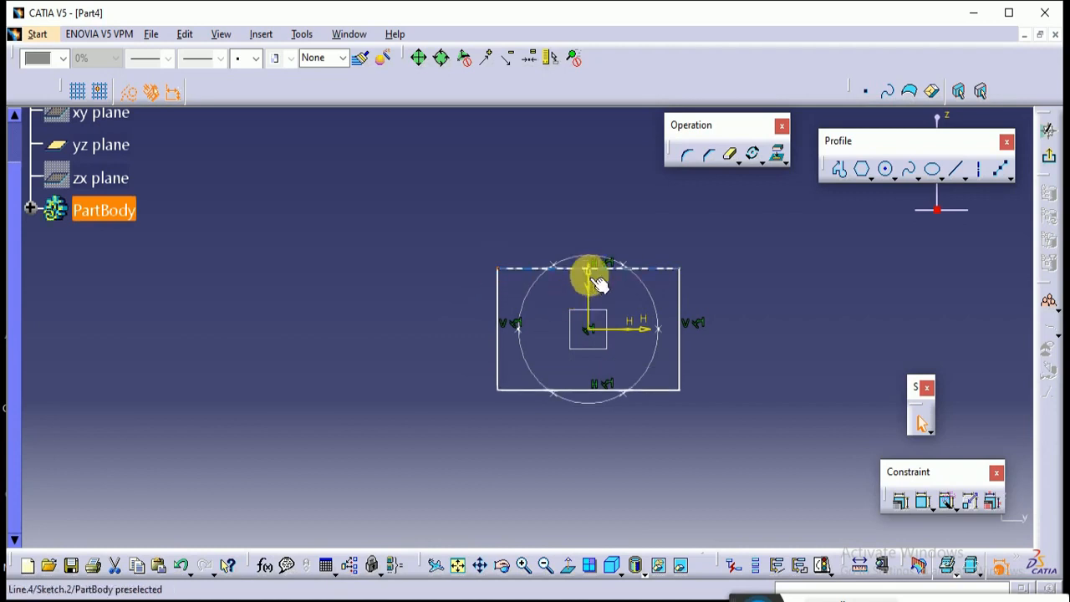
click(1049, 130)
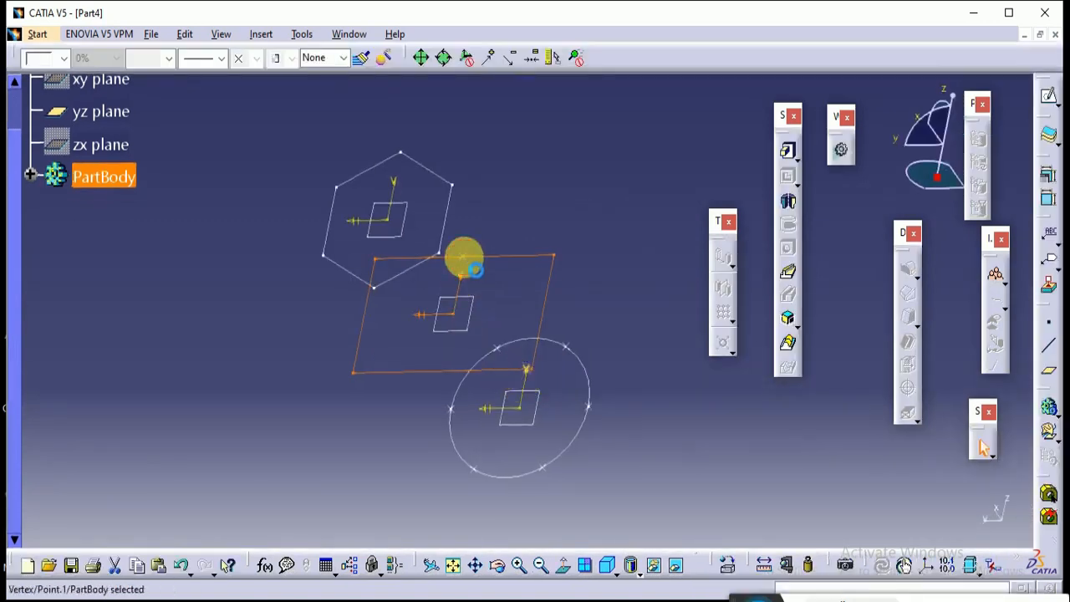
click(500, 318)
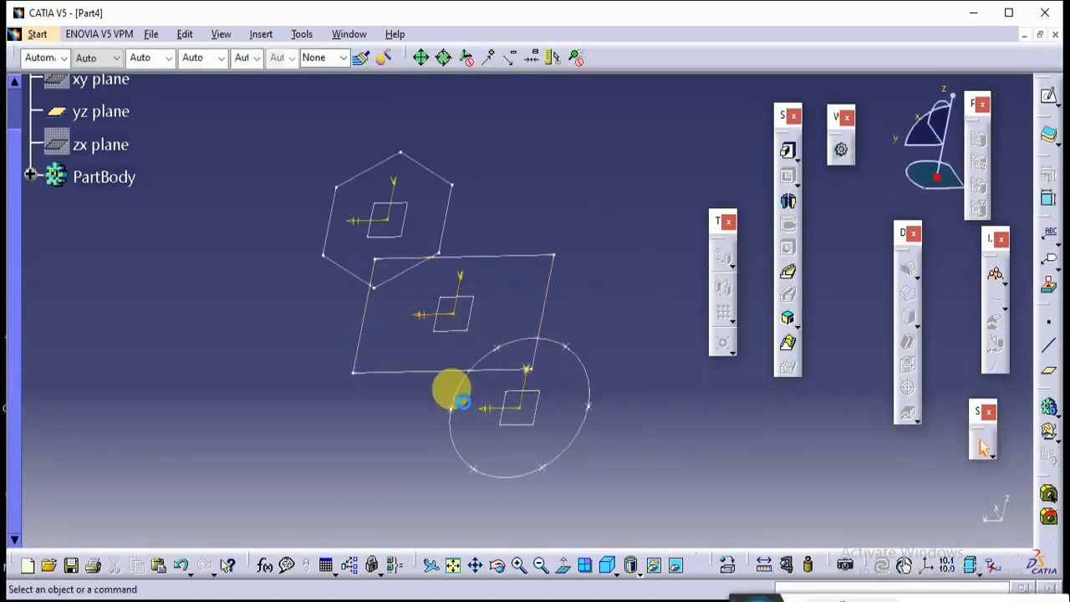
Create an on-curve point near the middle of the rectangle's vertical edge on the H-arrow side, at a length of about 304.8 mm
middle_drag(507, 373, 533, 400)
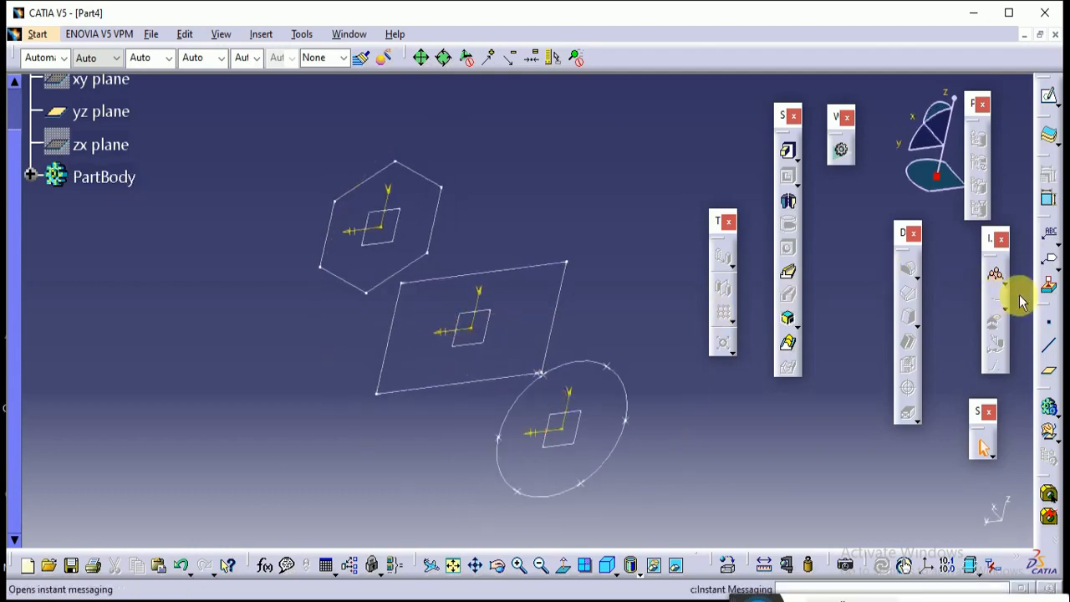
click(1051, 330)
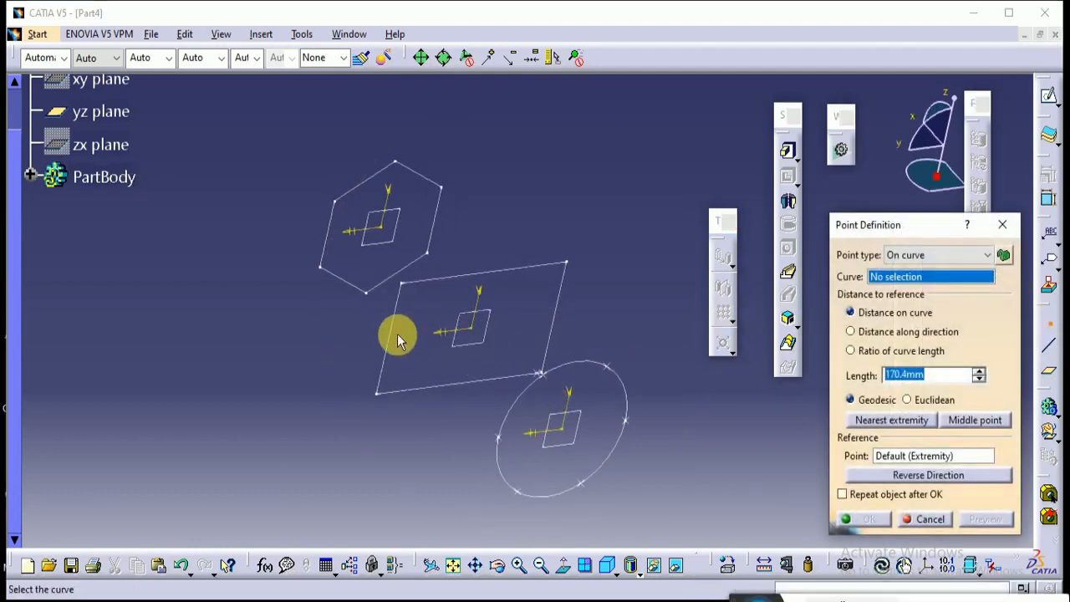
click(391, 339)
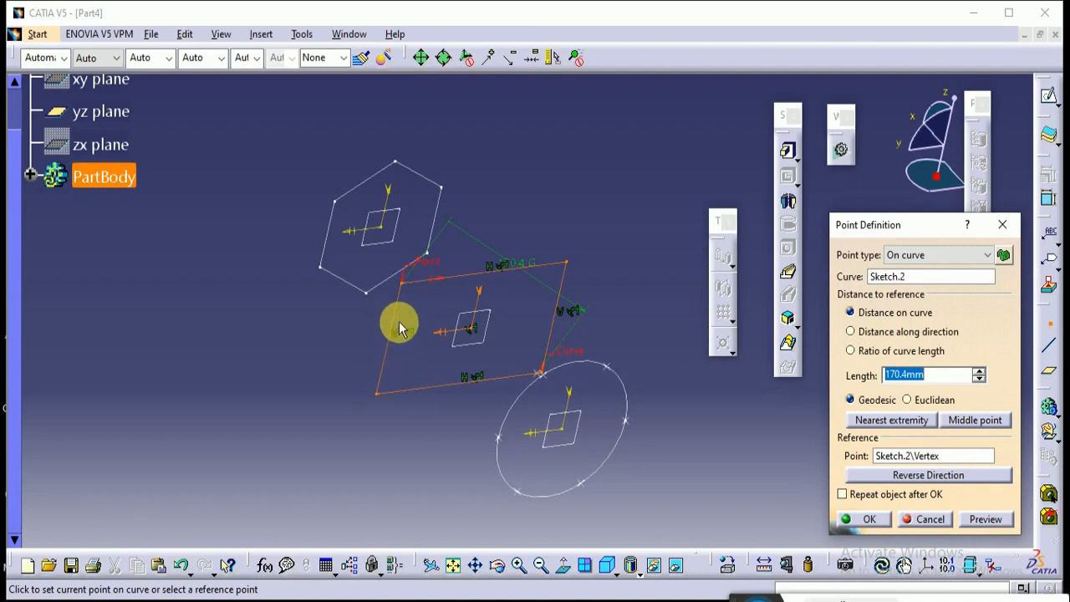
click(387, 351)
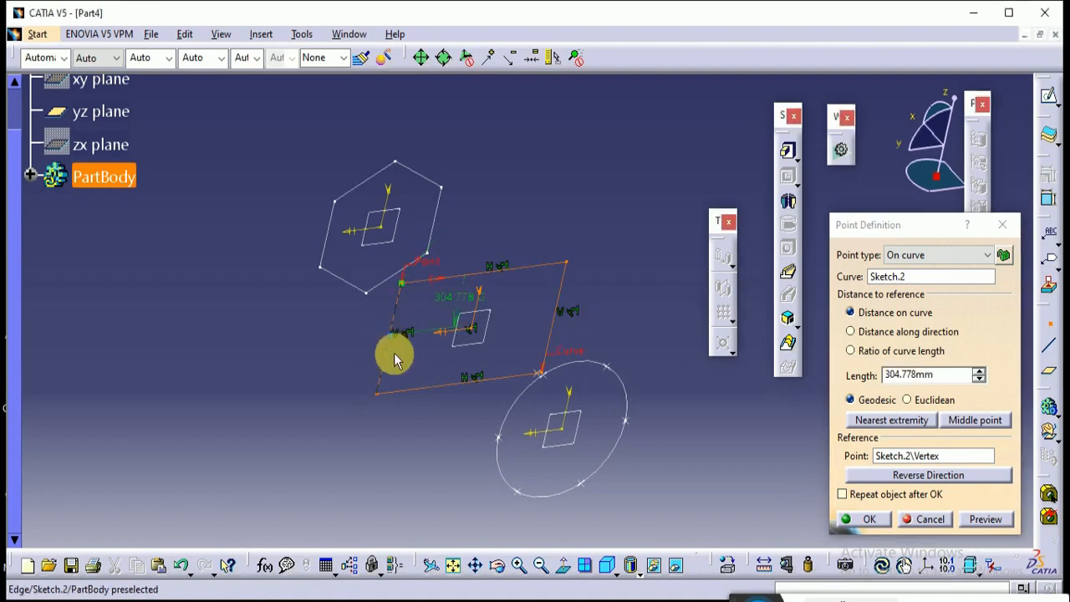
click(863, 520)
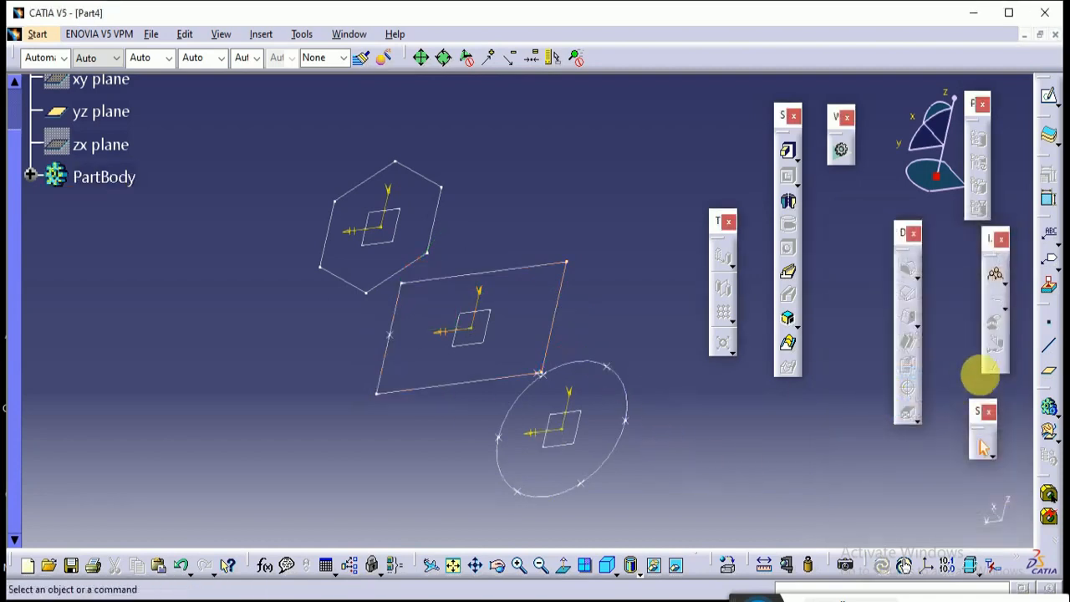
Create a second on-curve point near the middle of the rectangle's opposite vertical edge
click(1051, 326)
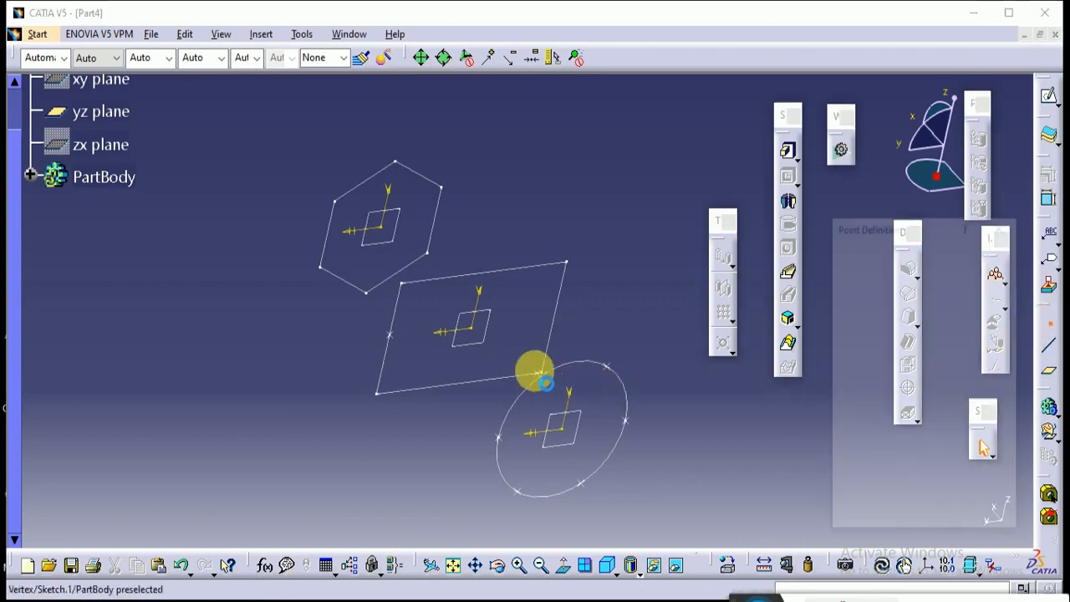
click(553, 341)
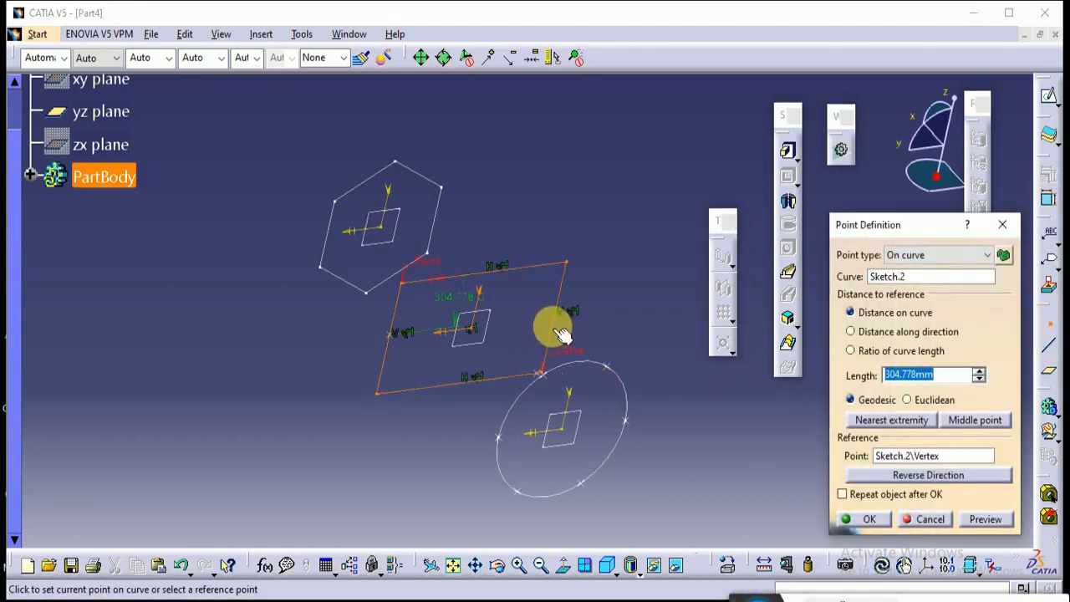
click(562, 332)
click(872, 520)
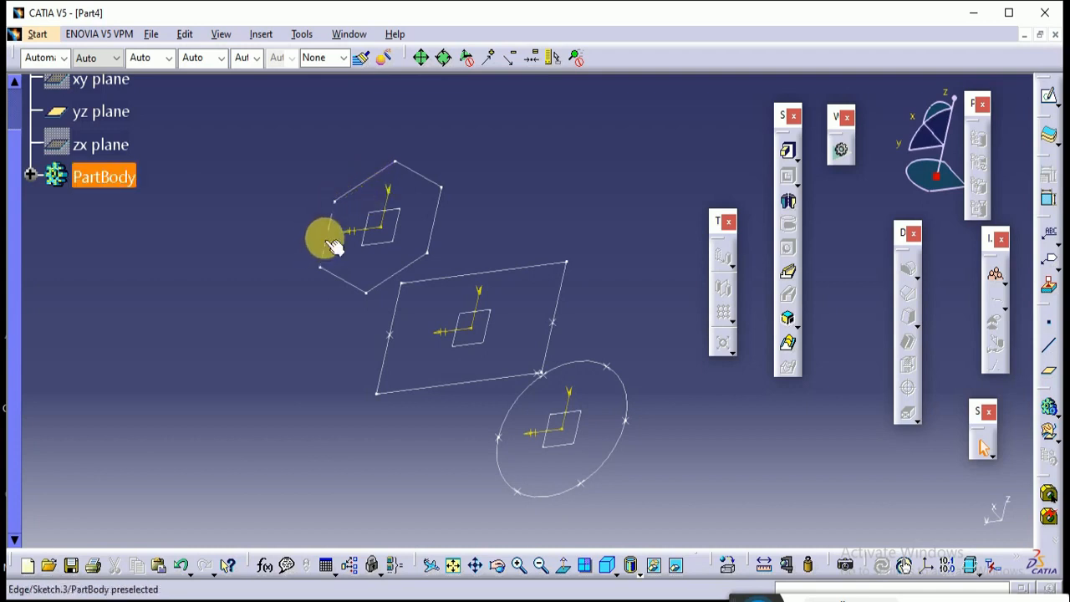
Open the hexagon sketch and delete all of its geometry
double_click(435, 189)
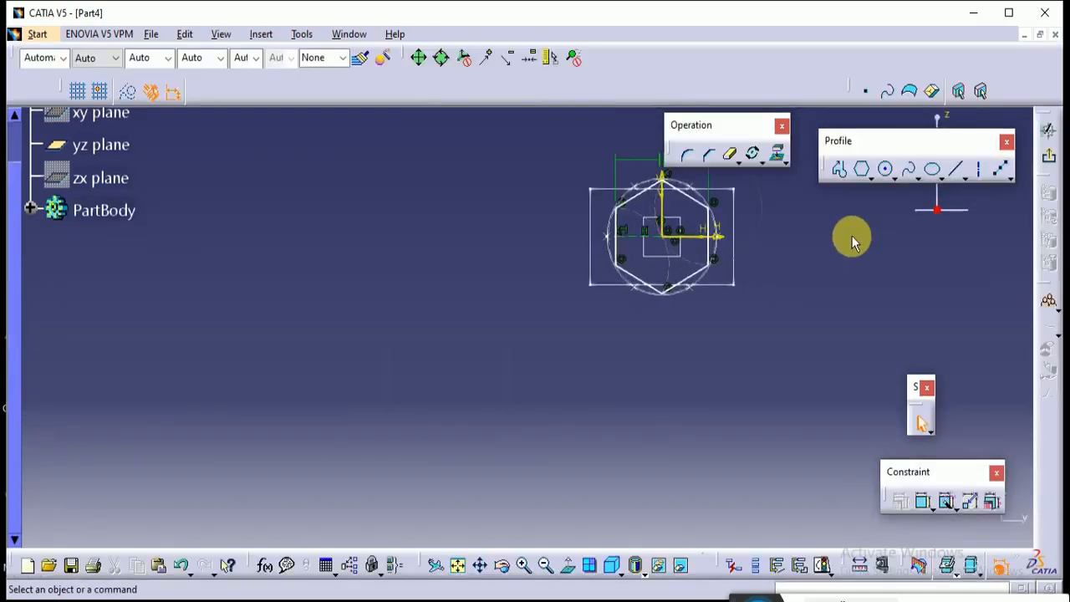
mouse_move(853, 237)
middle_down()
mouse_move(724, 357)
mouse_move(654, 354)
middle_up()
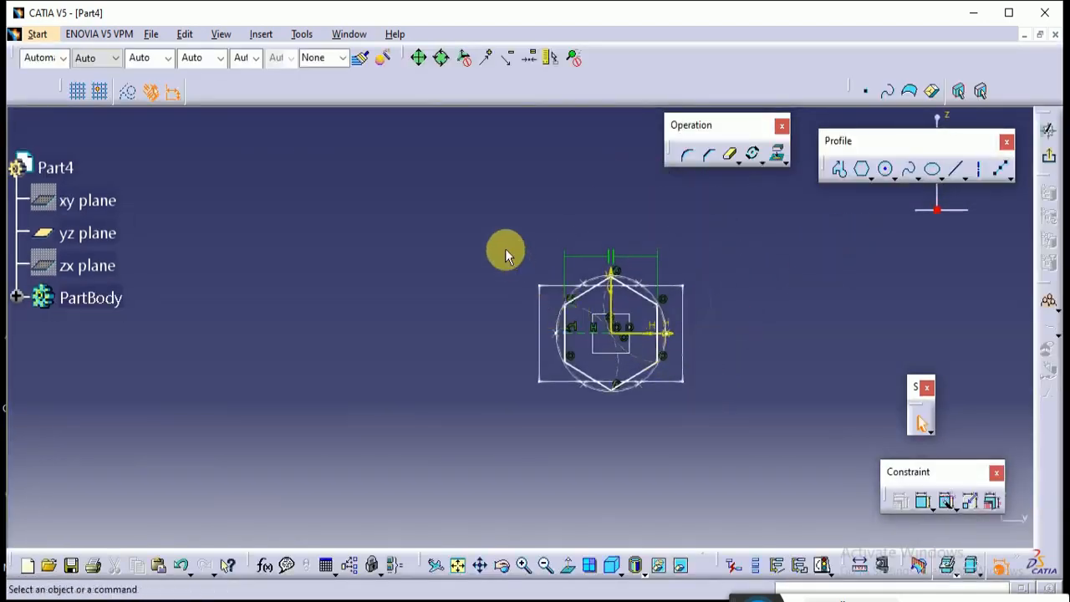
mouse_move(497, 227)
mouse_down()
mouse_move(627, 382)
mouse_move(731, 458)
mouse_up()
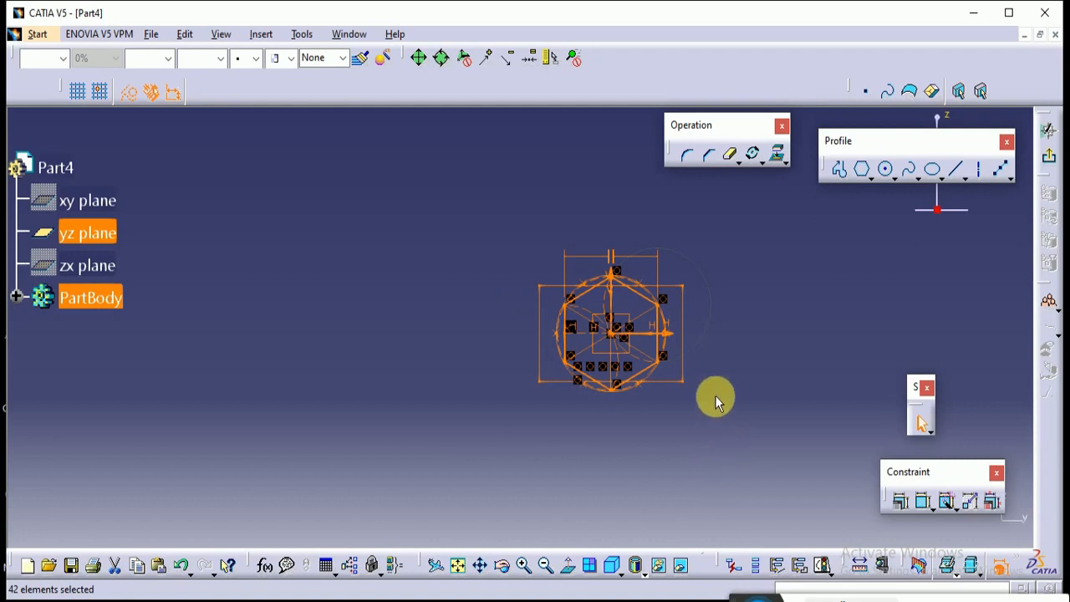
key(Delete)
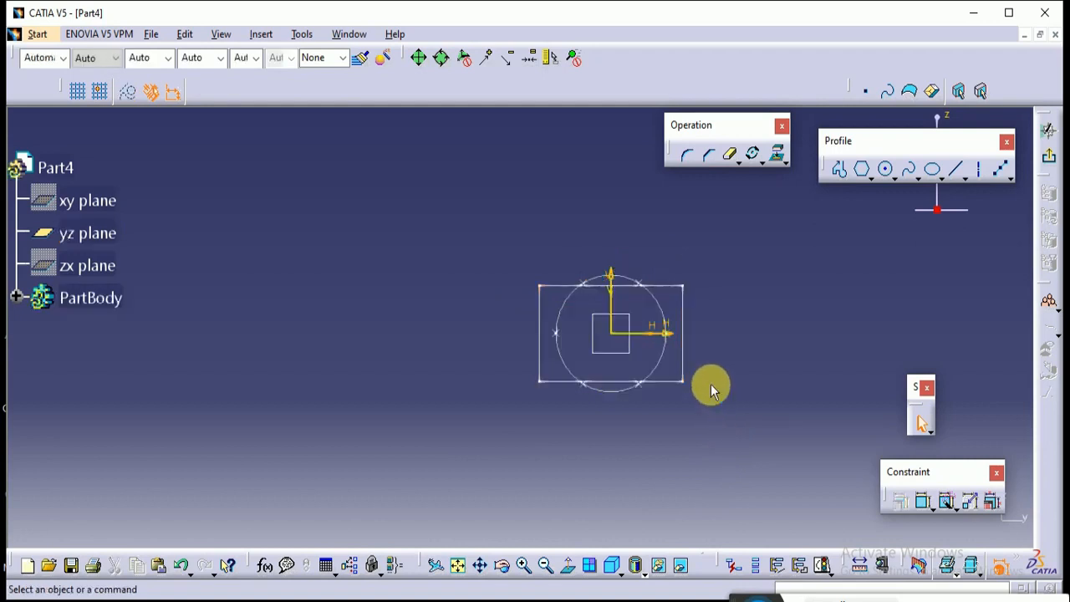
Draw a hexagon of about 106 mm centred on the sketch origin with horizontal upper and lower sides, and exit the sketch
click(863, 172)
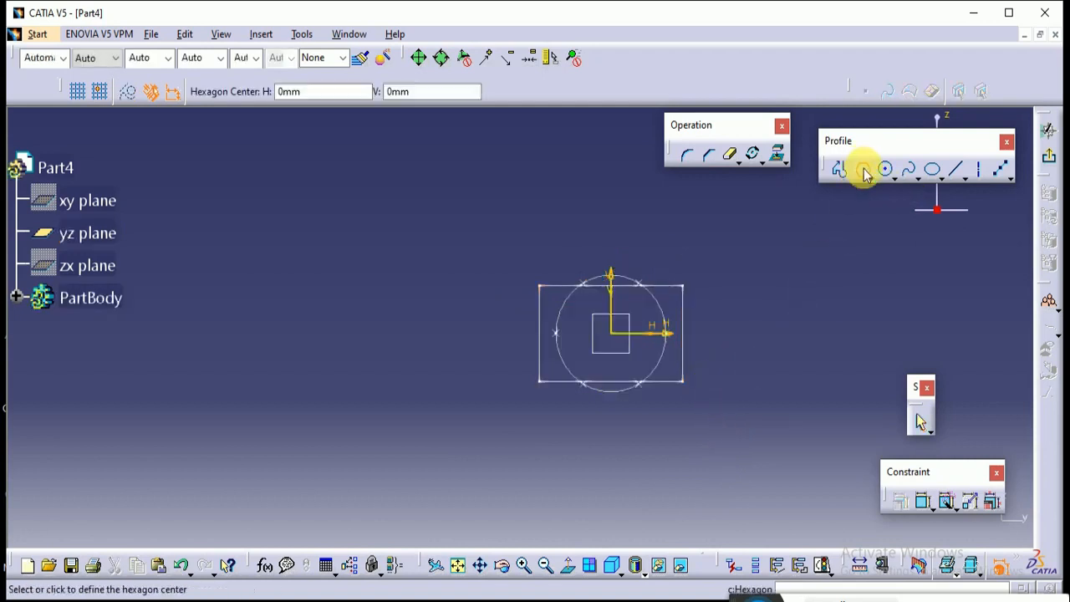
click(615, 338)
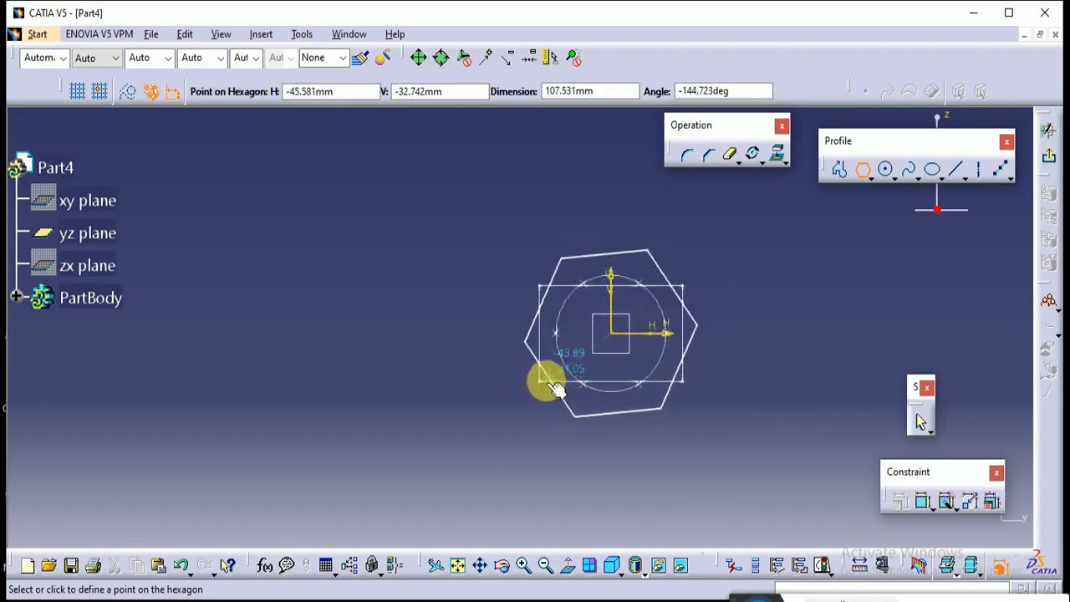
click(550, 379)
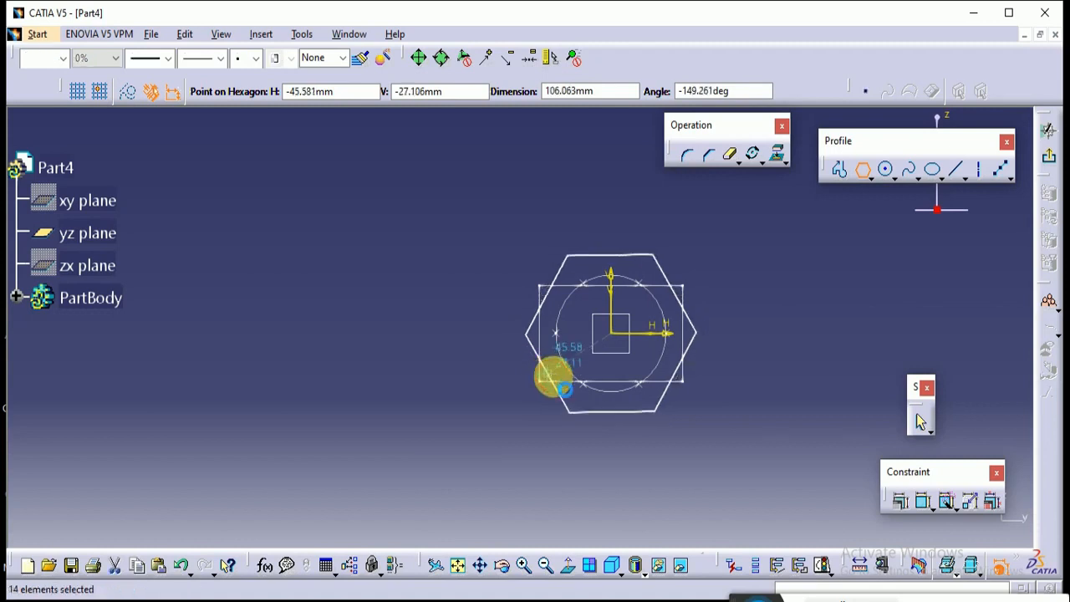
click(1050, 166)
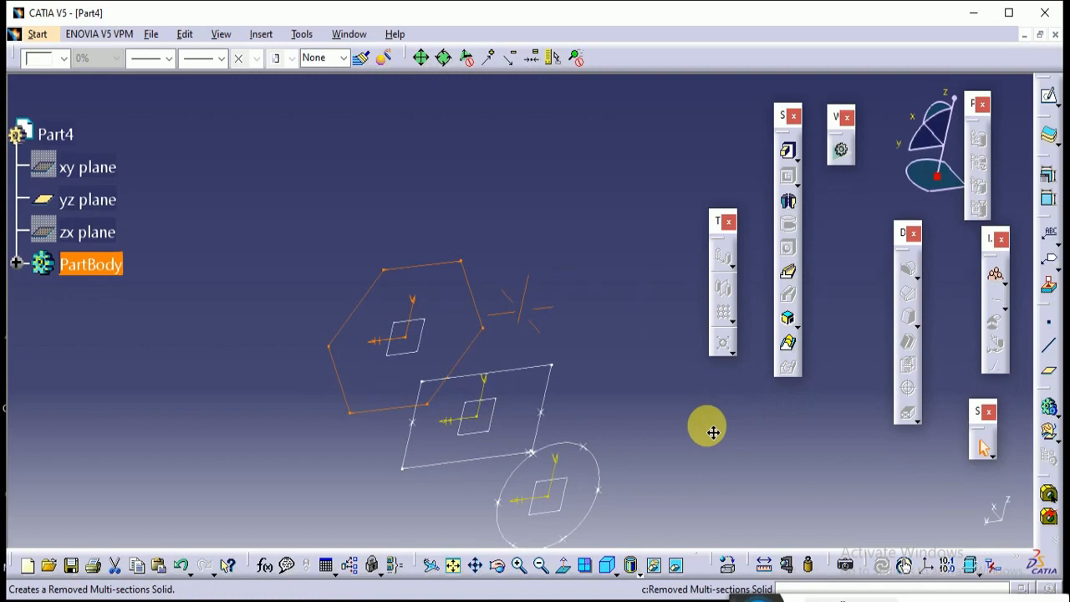
Start a Multi-sections Solid and add the circle, rectangle and hexagon sketches as its sections in that order
mouse_move(713, 431)
middle_down()
mouse_move(669, 432)
mouse_move(640, 346)
middle_up()
click(666, 439)
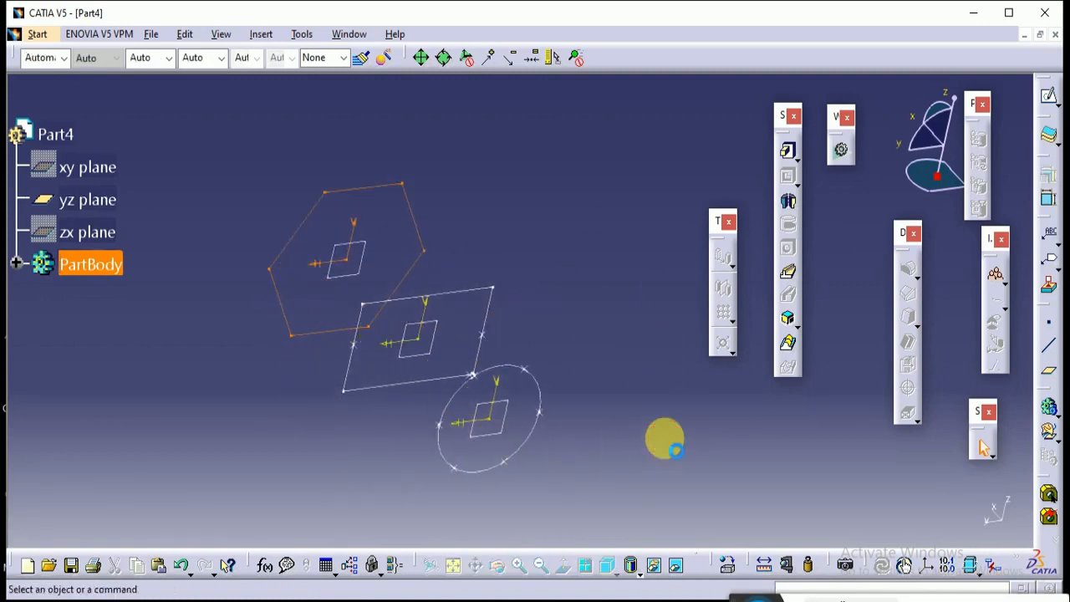
click(790, 346)
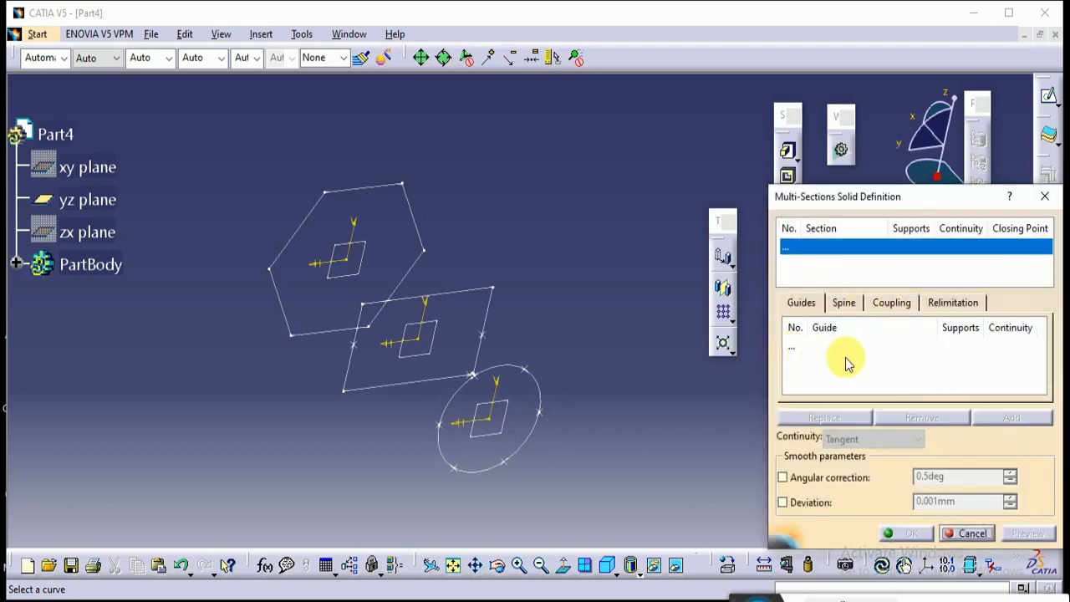
click(512, 369)
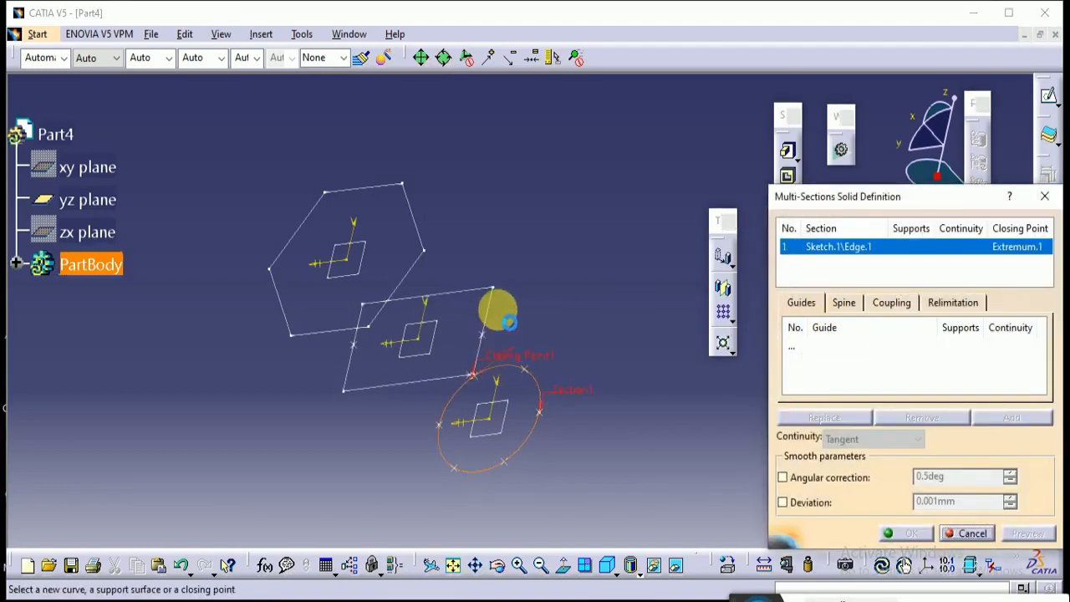
click(494, 294)
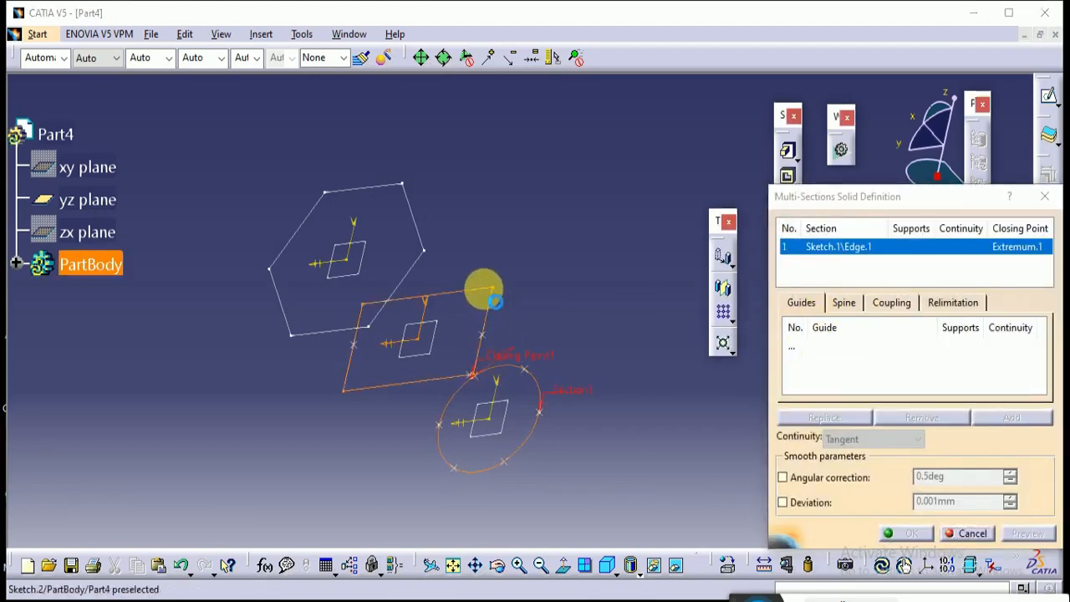
click(404, 192)
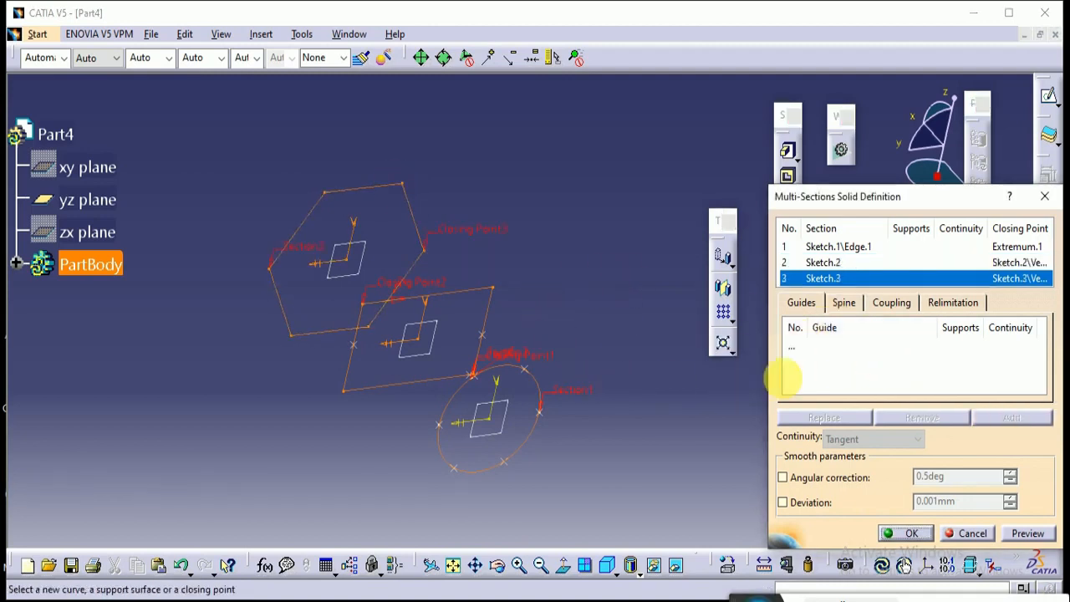
Set the sections coupling of the multi-sections solid to Tangency then curvature
click(901, 308)
click(920, 326)
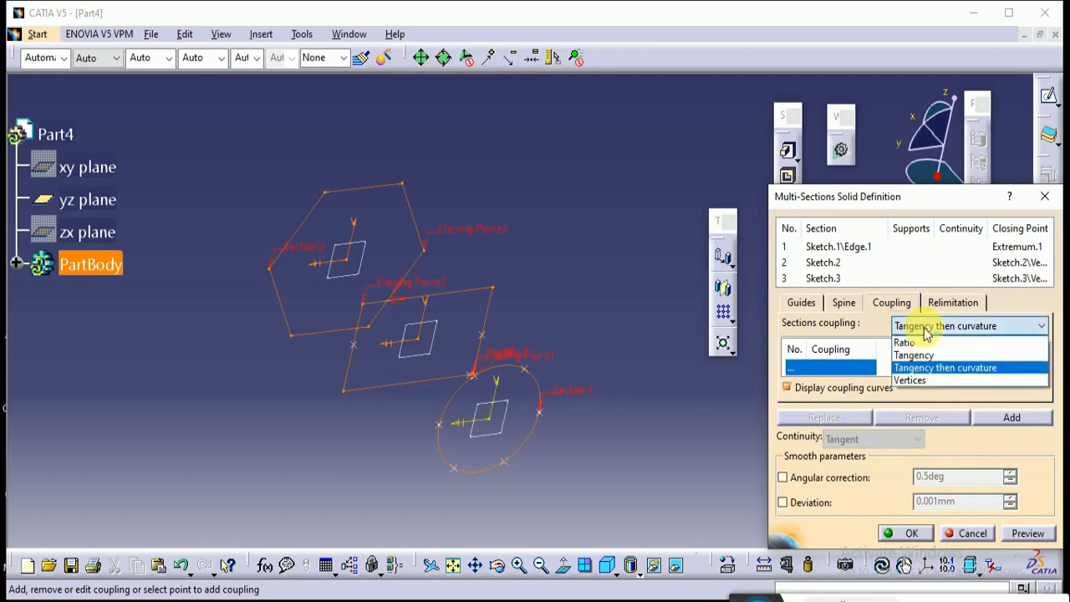
click(941, 370)
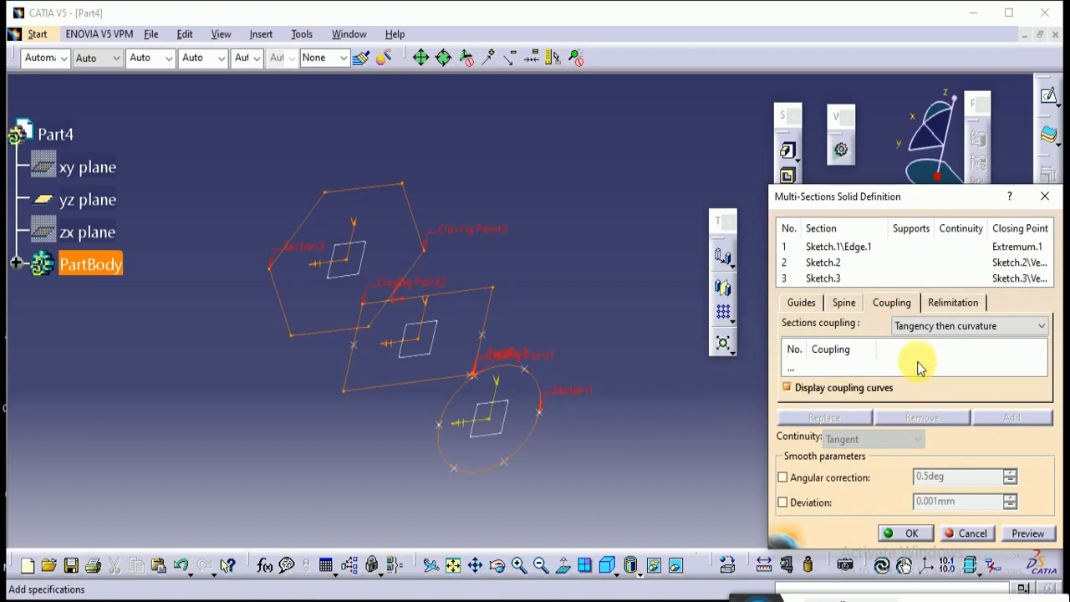
Add a coupling through an upper division point of the circle, the rectangle's upper corner and the hexagon's upper vertex on the same side
right_click(917, 362)
click(917, 362)
right_click(914, 361)
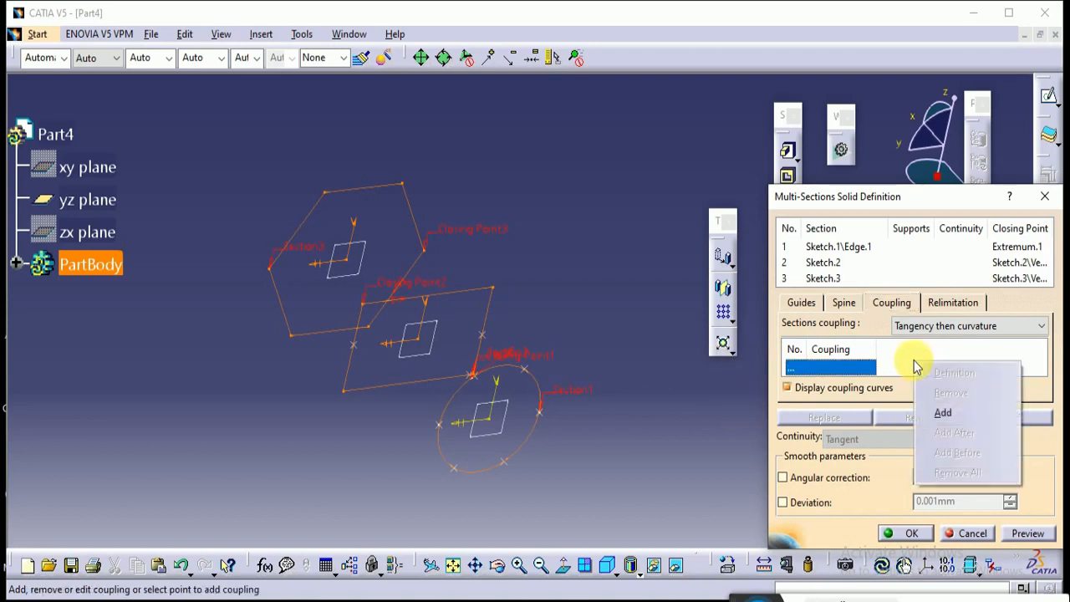
click(939, 415)
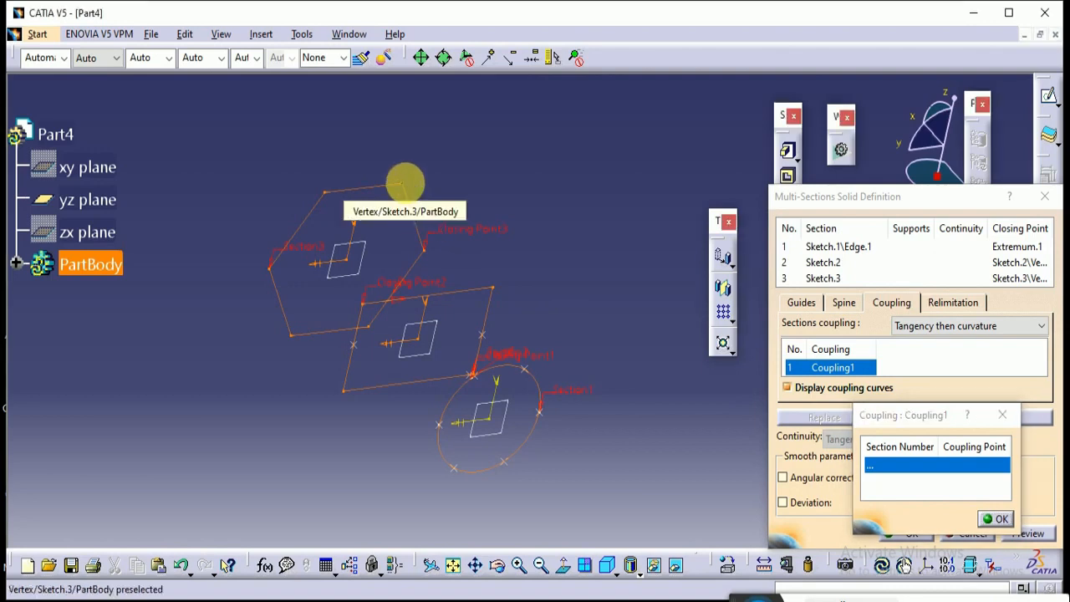
click(410, 185)
click(660, 243)
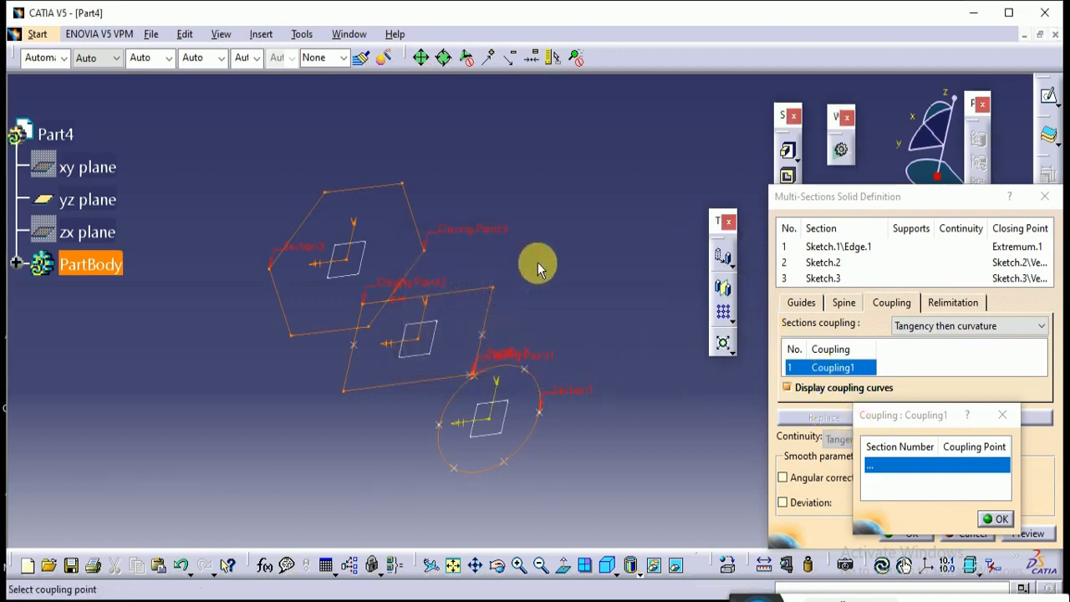
click(523, 373)
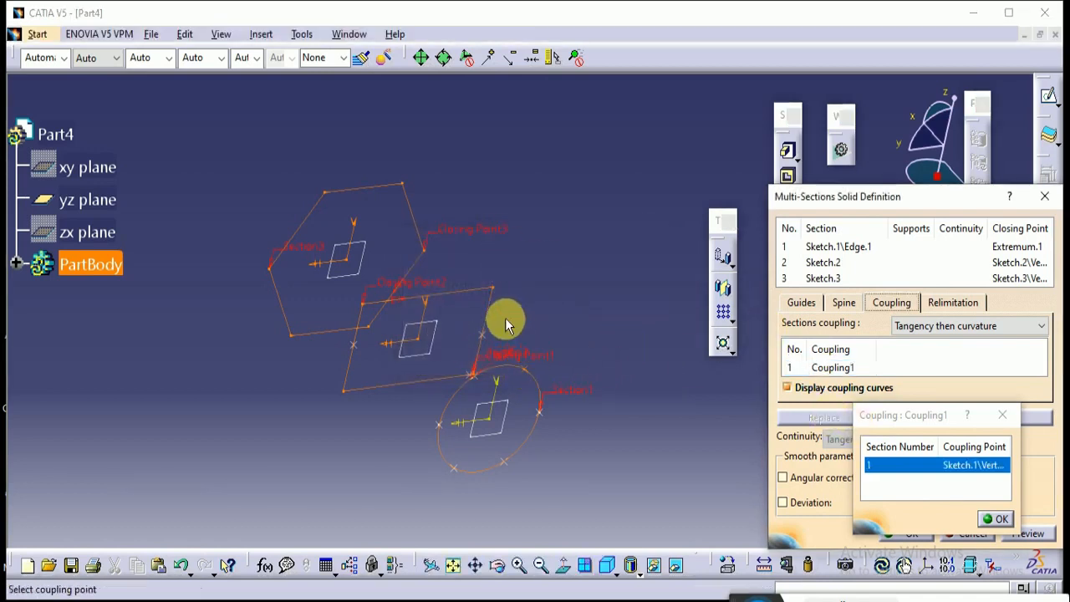
click(496, 291)
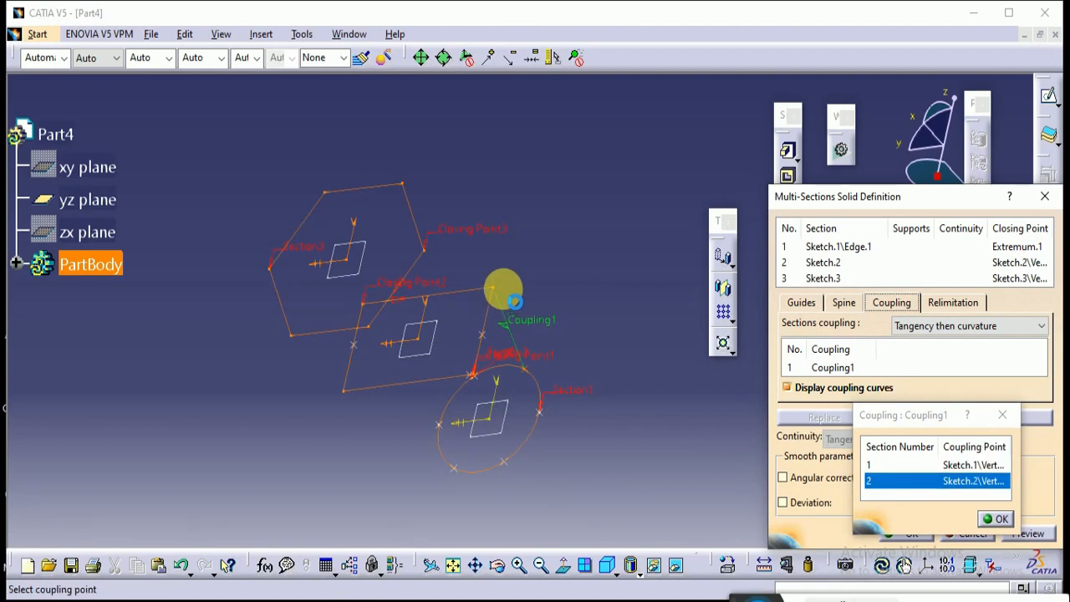
click(414, 191)
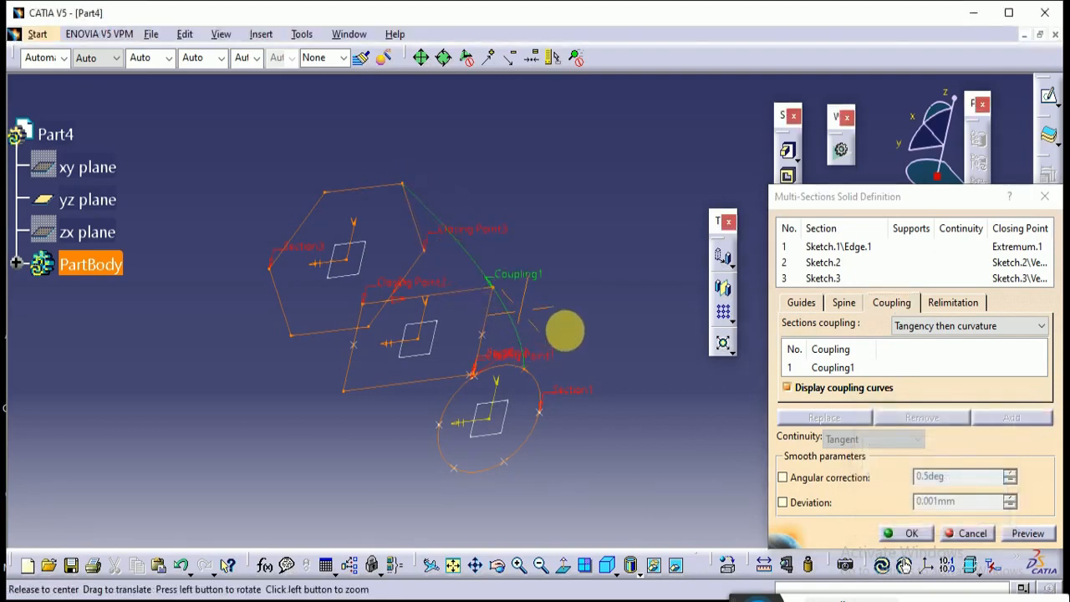
Add a second coupling through the circle's side division point, Point.4 on the rectangle's same side and the hexagon's matching side vertex
middle_drag(563, 330, 510, 306)
click(869, 368)
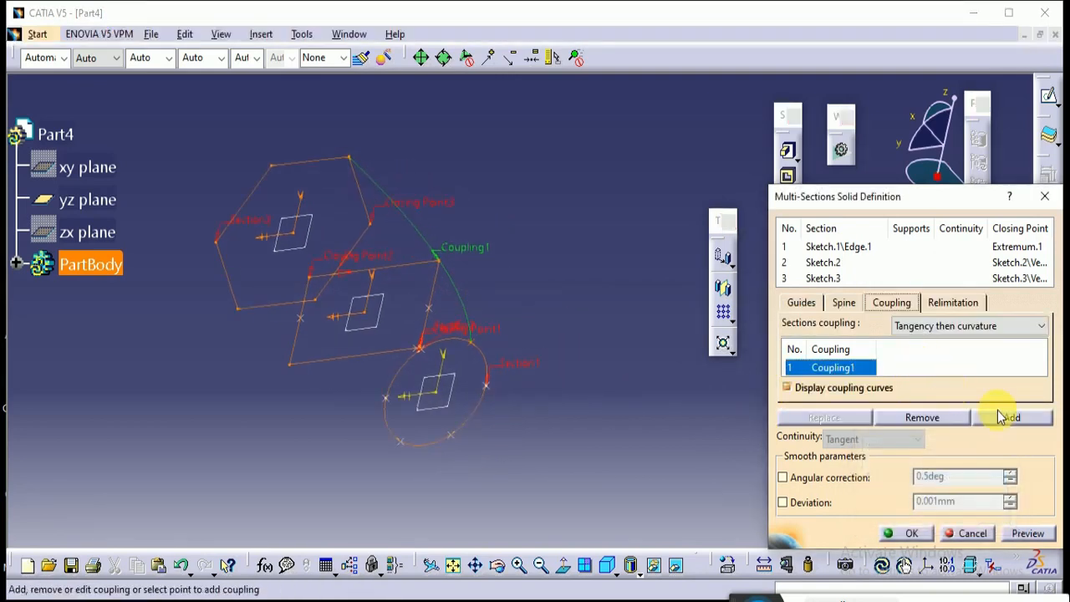
click(1010, 418)
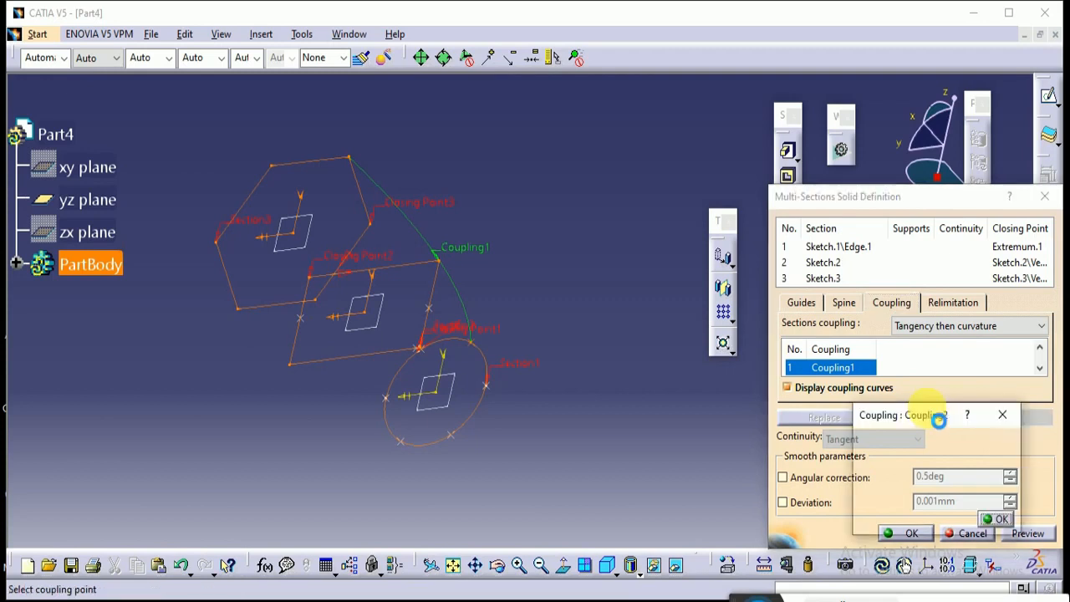
click(490, 388)
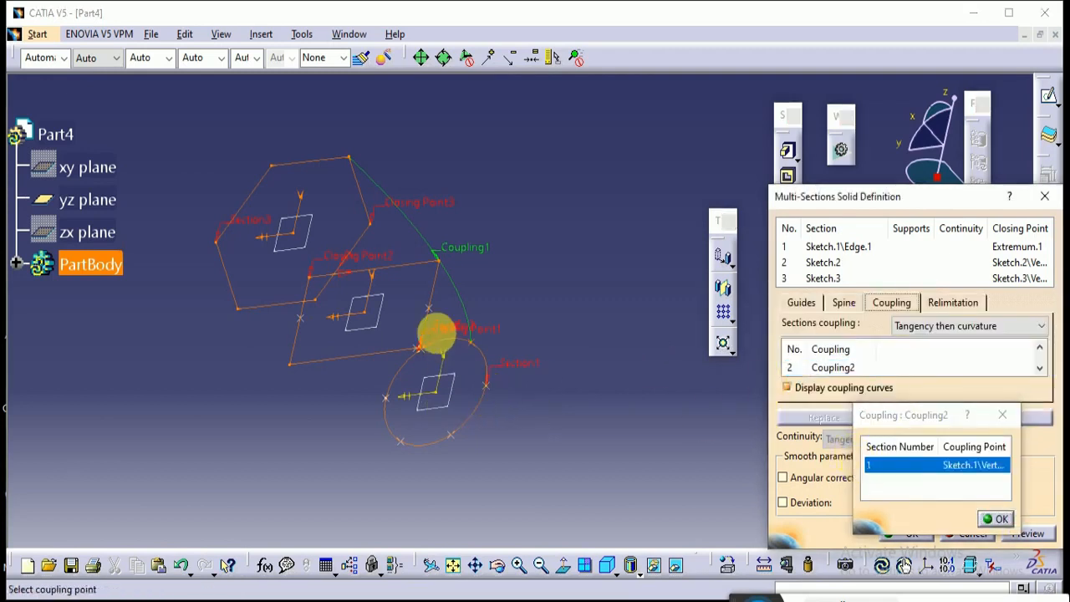
click(436, 318)
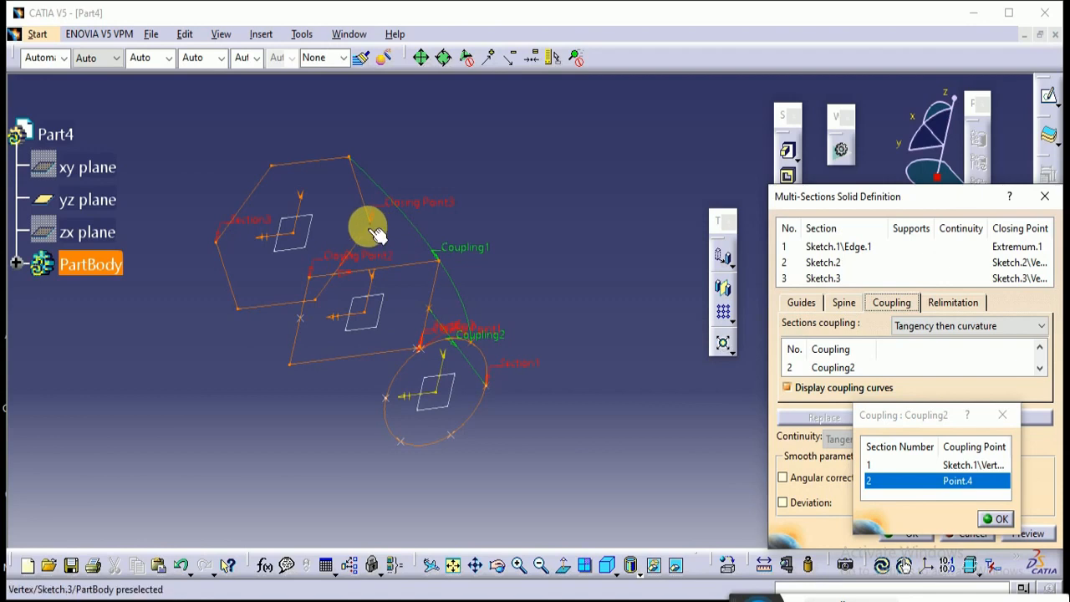
click(451, 349)
Add a third coupling through the circle's lower division point, Point.2 at the rectangle's lower corner and the hexagon's lower vertex on the same side
click(970, 369)
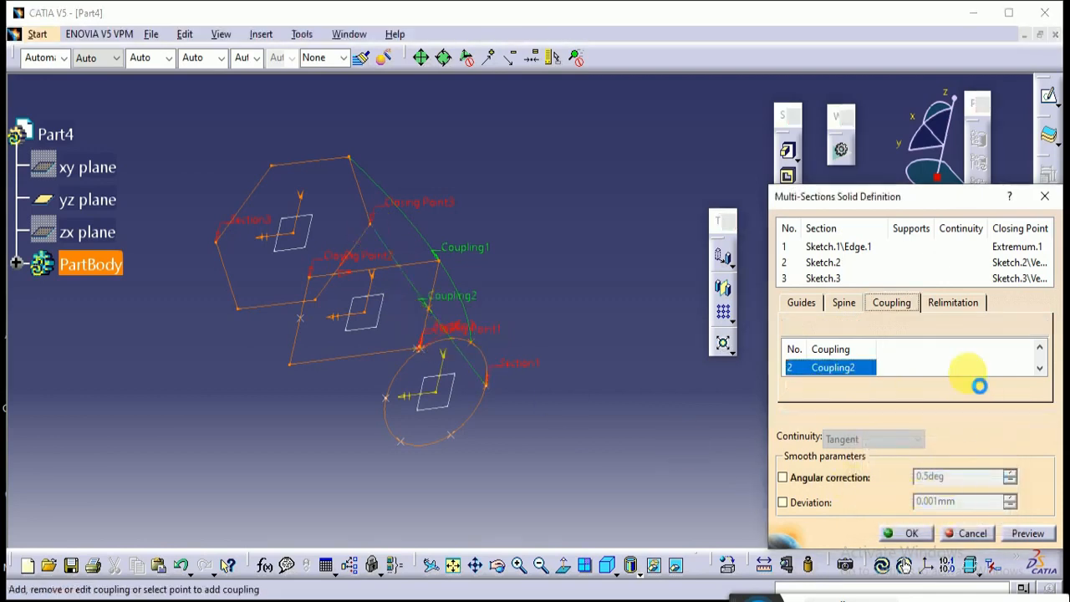
click(1010, 417)
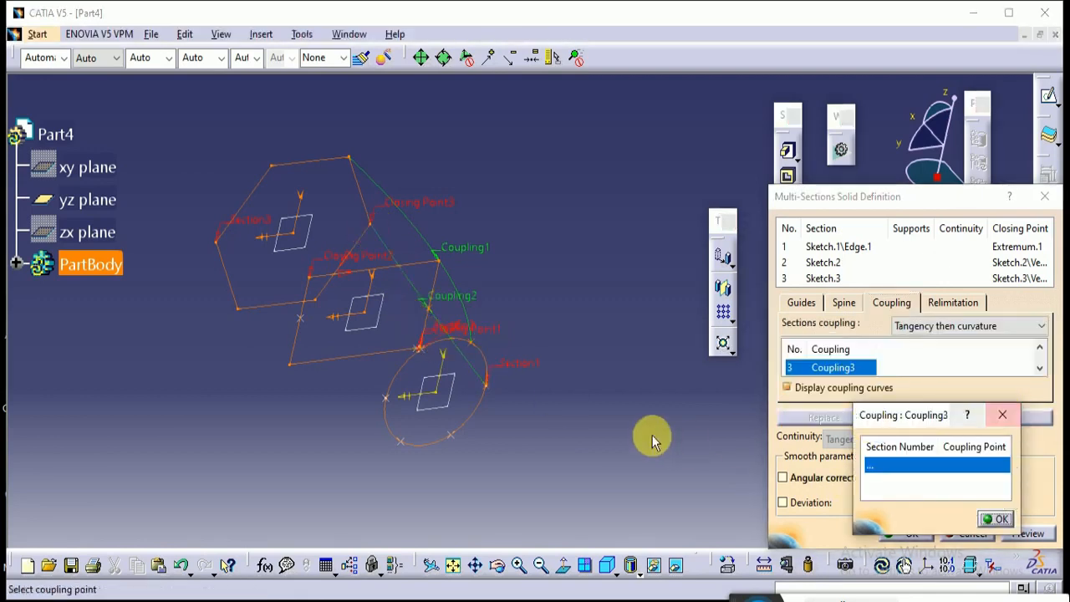
click(456, 436)
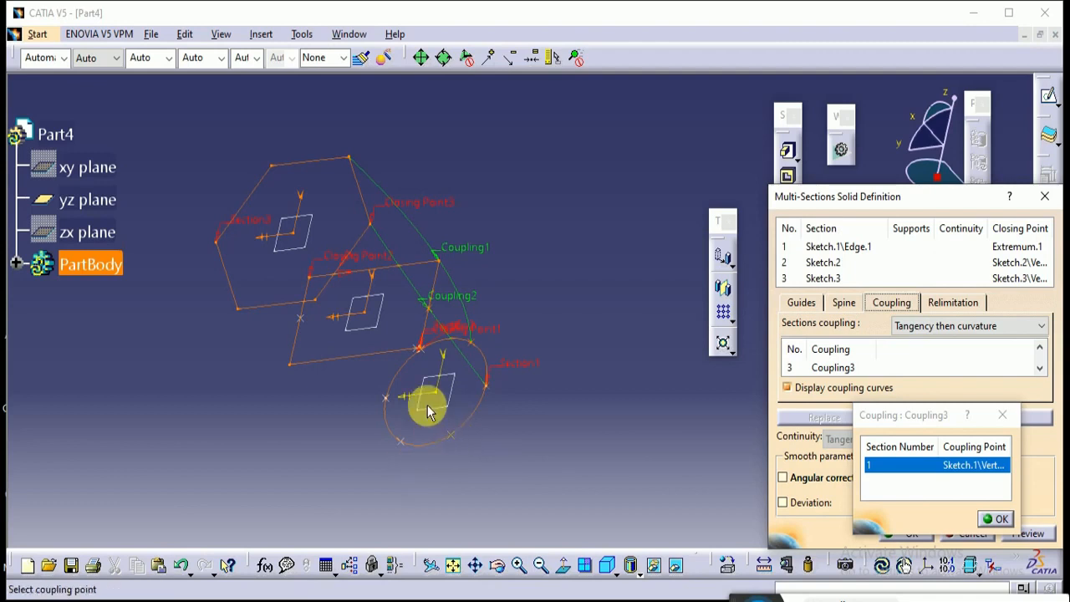
mouse_move(410, 362)
middle_down()
mouse_move(407, 389)
mouse_move(418, 406)
mouse_move(442, 410)
mouse_move(437, 401)
middle_up()
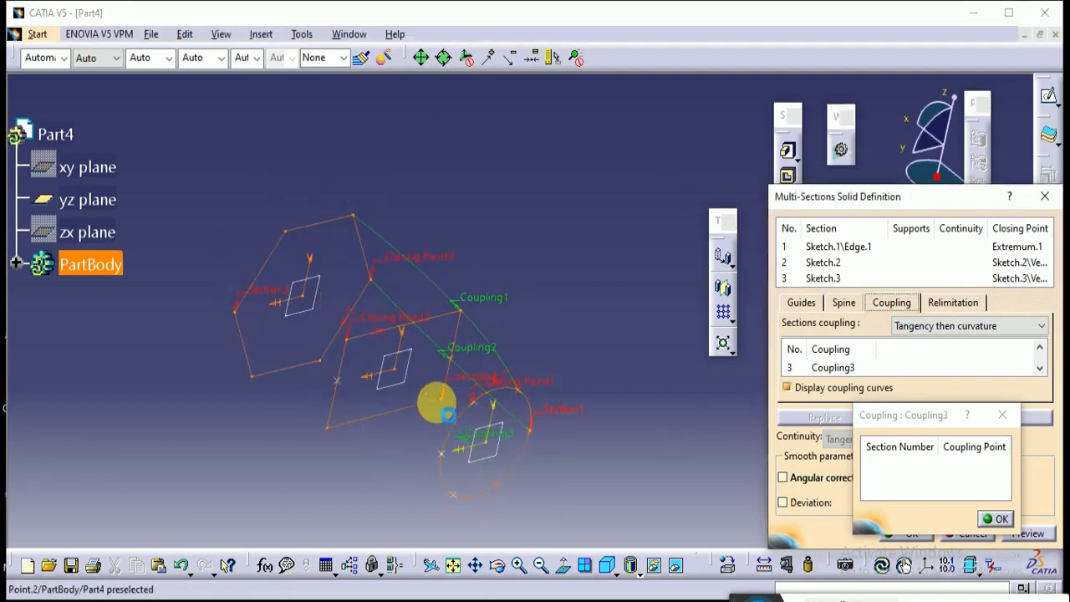
click(448, 415)
click(324, 367)
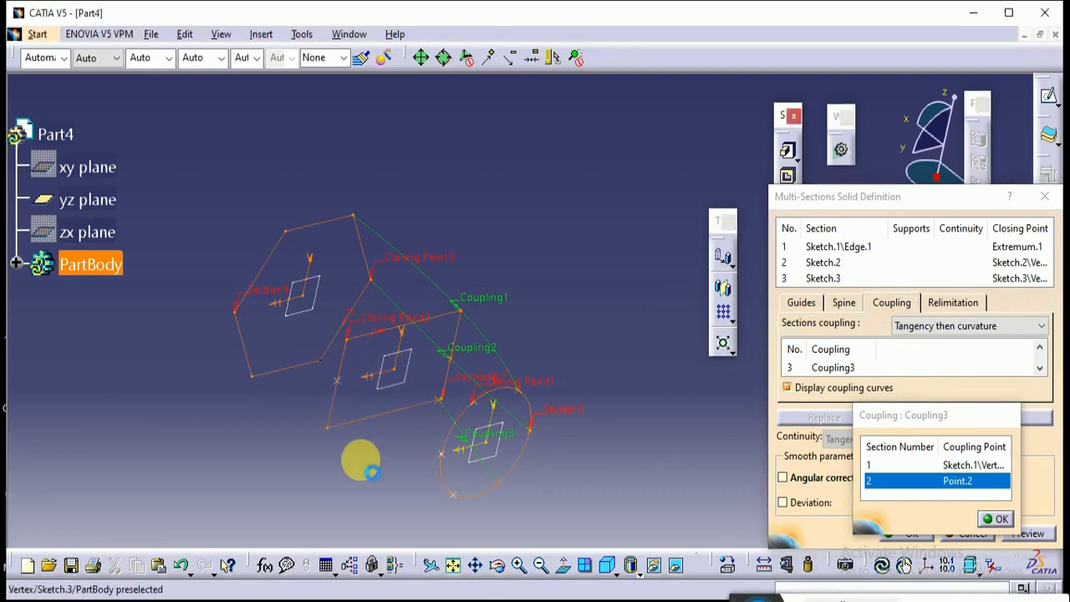
Add a fourth coupling through the circle's other lower division point, the rectangle's opposite lower corner and the hexagon's matching lower vertex
click(963, 369)
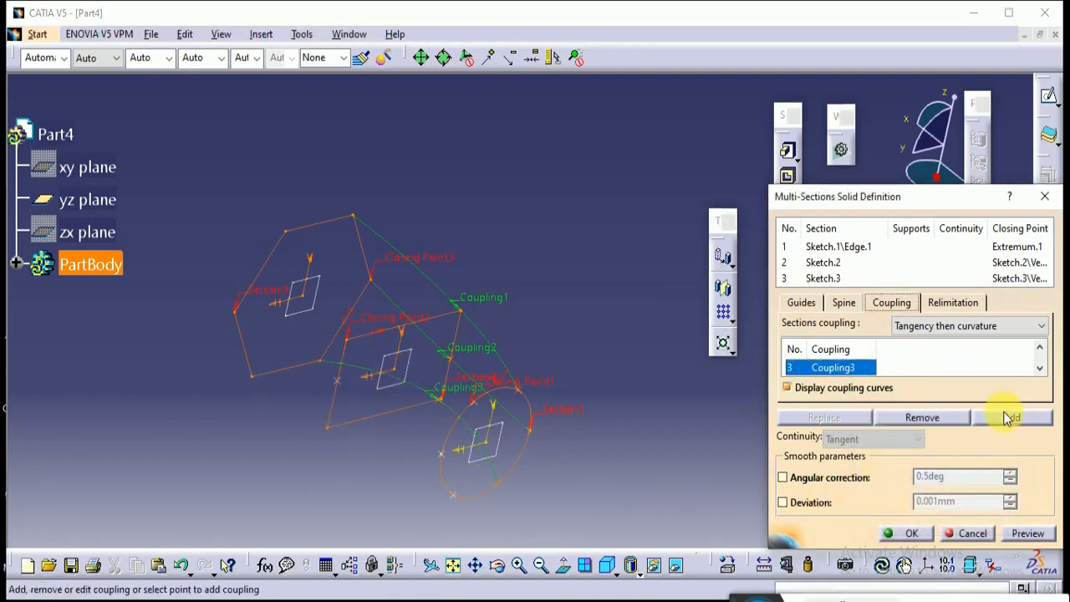
click(1012, 417)
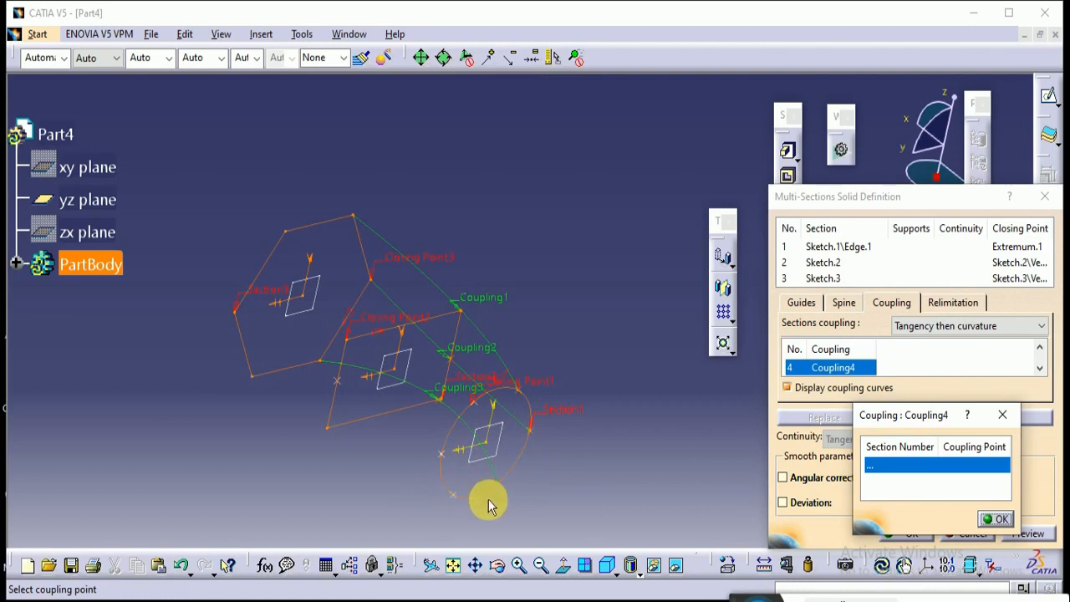
click(463, 504)
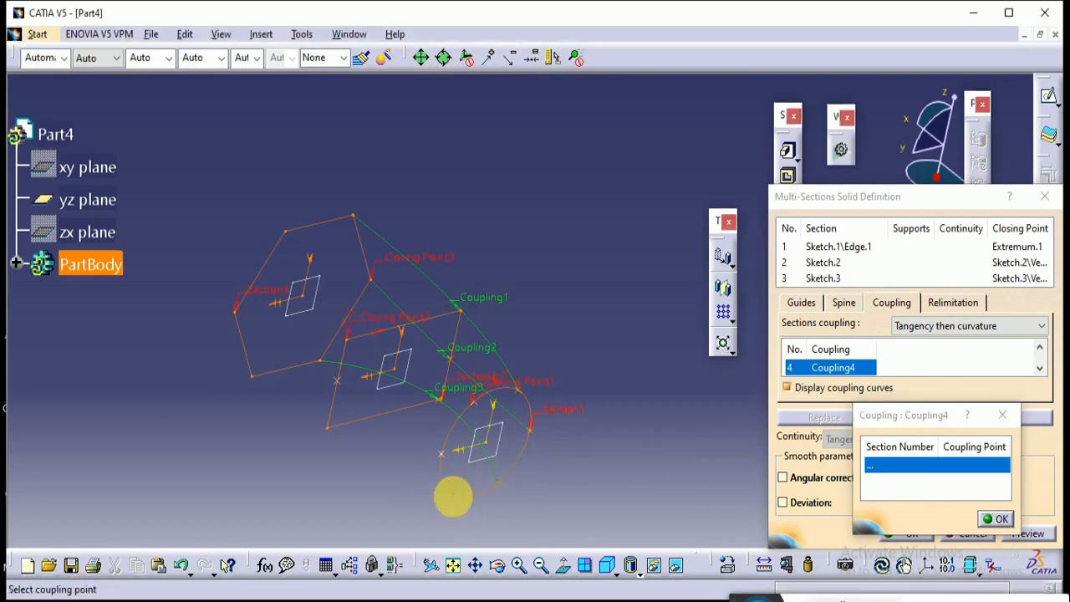
click(332, 433)
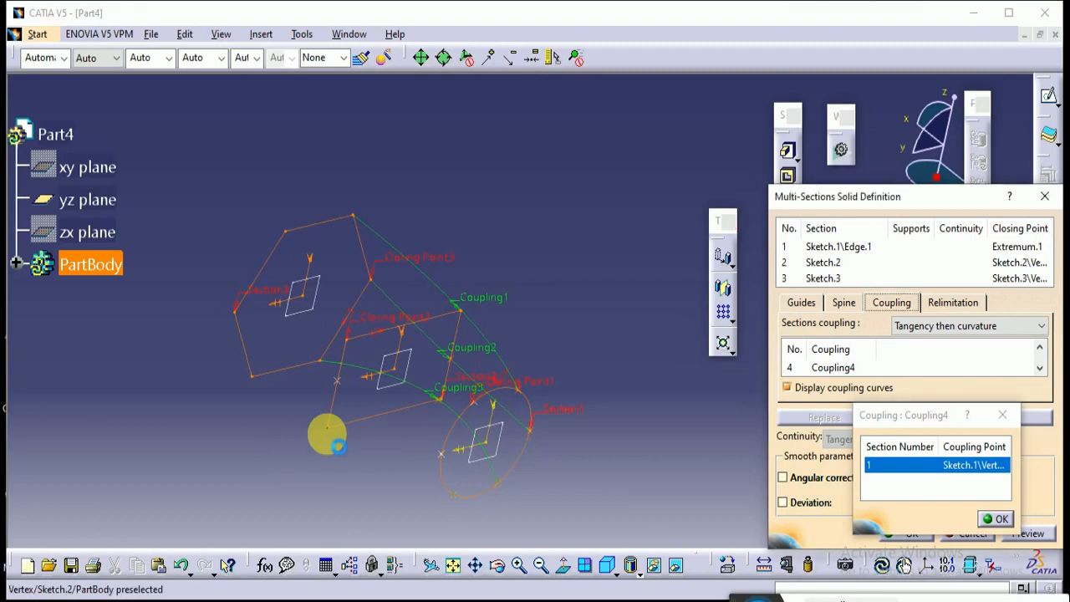
click(255, 379)
Add a fifth coupling through the circle's opposite side point, Point.3 on the rectangle's opposite side and the hexagon's opposite side vertex
click(902, 368)
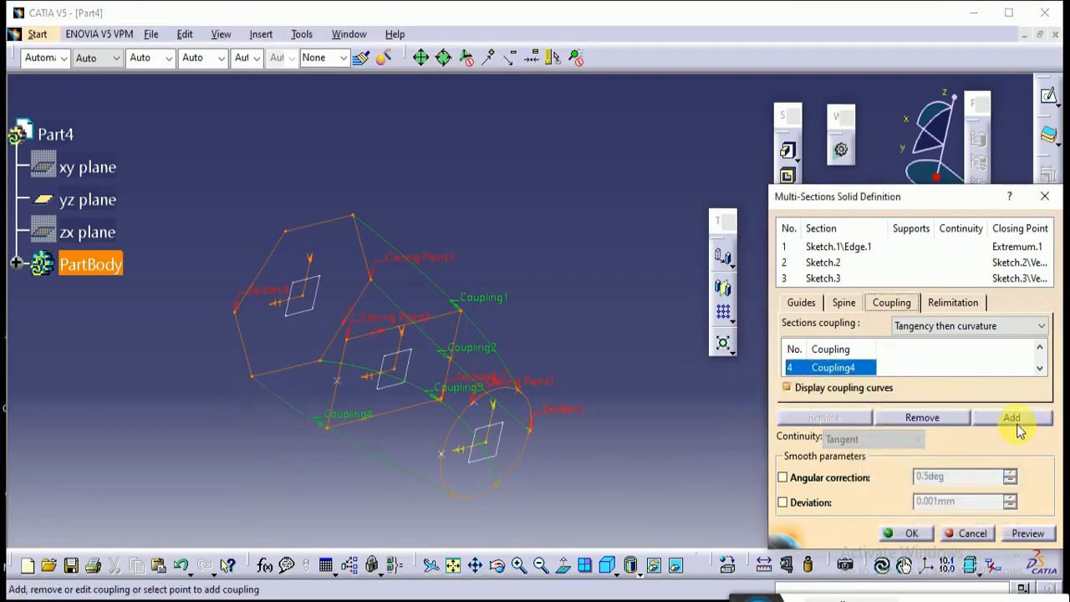
click(1011, 418)
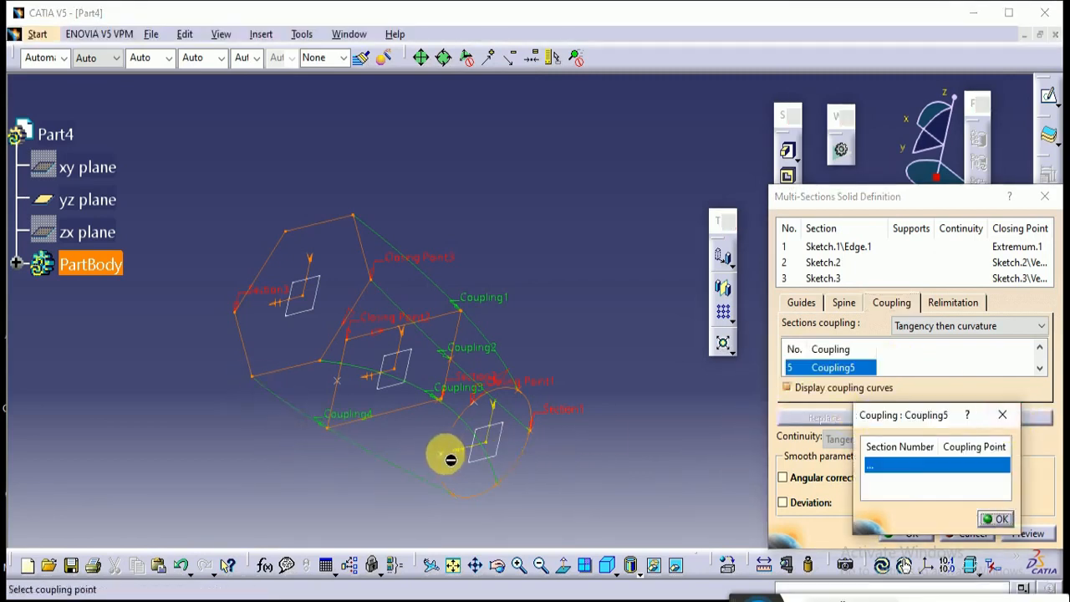
click(451, 462)
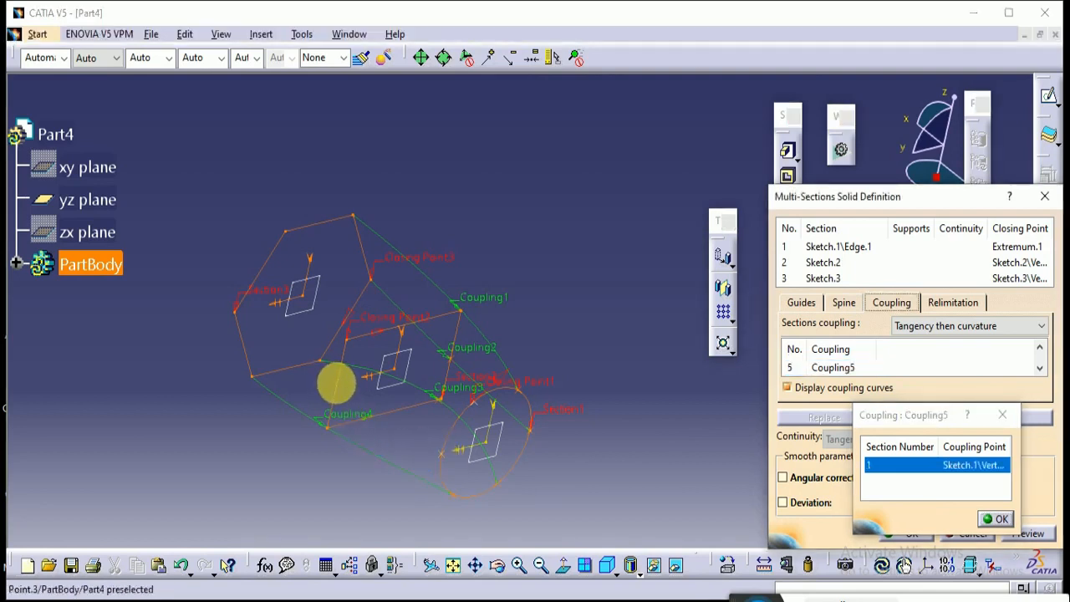
click(320, 374)
click(235, 313)
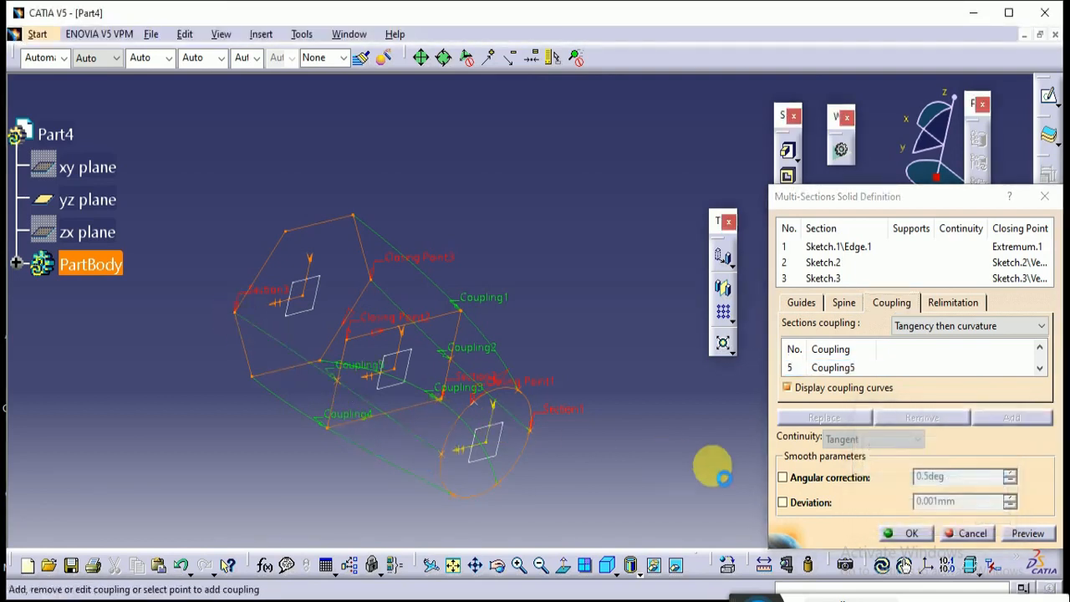
Add a sixth coupling through the circle's remaining upper division point, the rectangle's remaining upper corner and the hexagon's remaining upper vertex
click(983, 373)
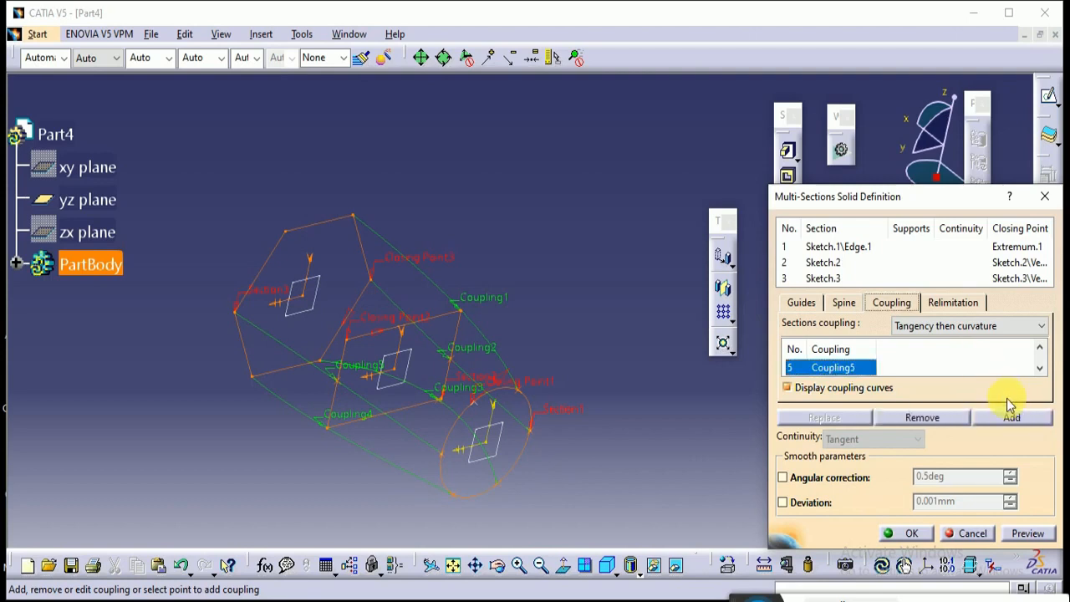
click(1011, 417)
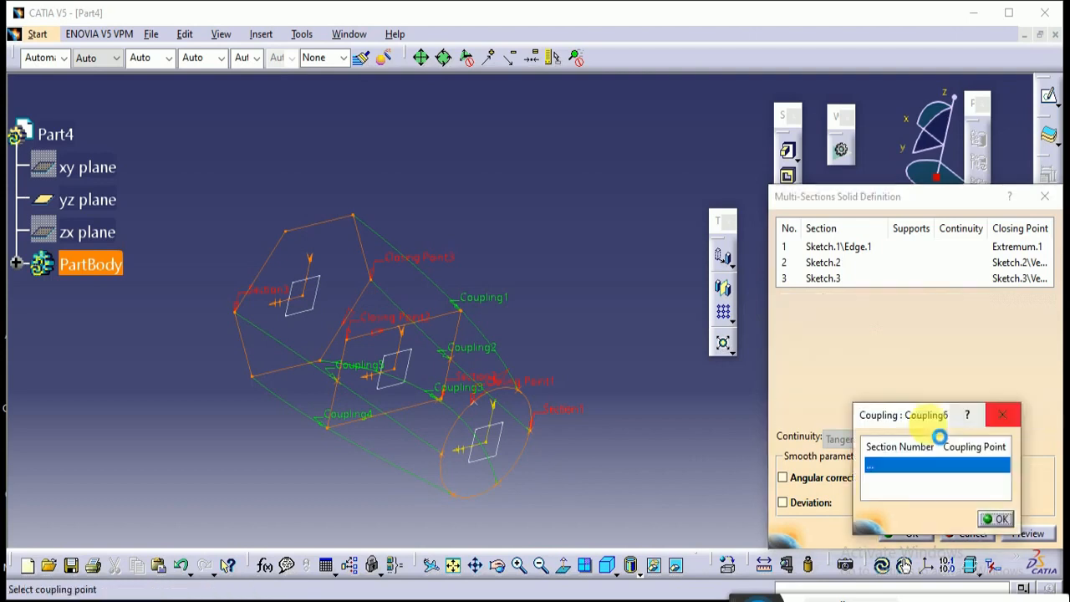
click(474, 405)
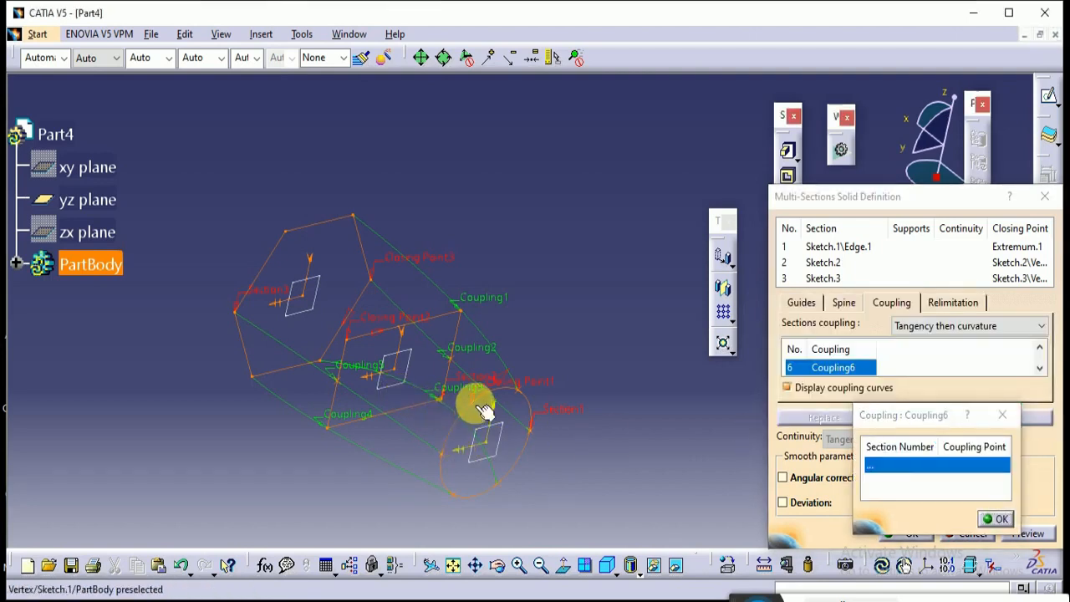
click(355, 350)
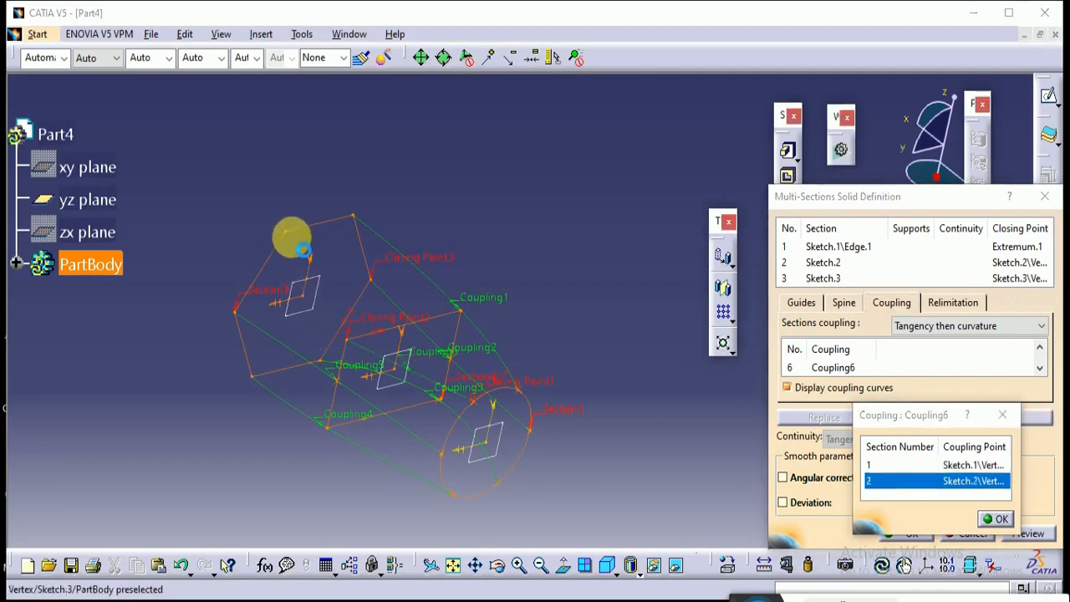
click(287, 231)
Replace the closing points of the circle and rectangle sections with their points on the second coupling, using Point.4 for the rectangle, and preview the solid
mouse_move(528, 320)
middle_down()
mouse_move(474, 276)
mouse_move(499, 284)
mouse_move(513, 337)
mouse_move(457, 375)
mouse_move(410, 362)
mouse_move(429, 417)
middle_up()
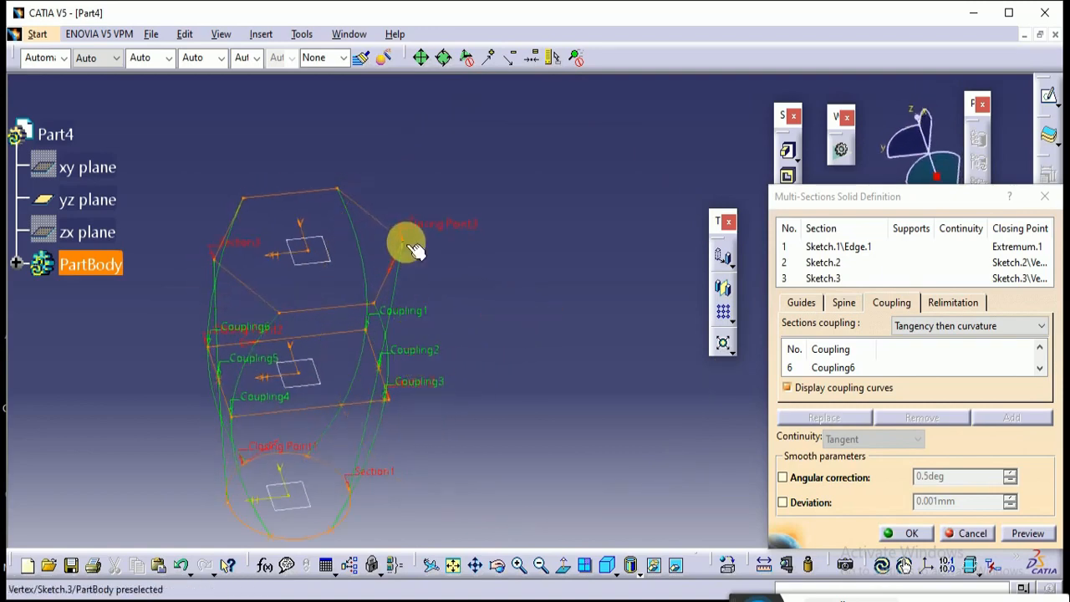
click(262, 483)
middle_drag(262, 483, 554, 332)
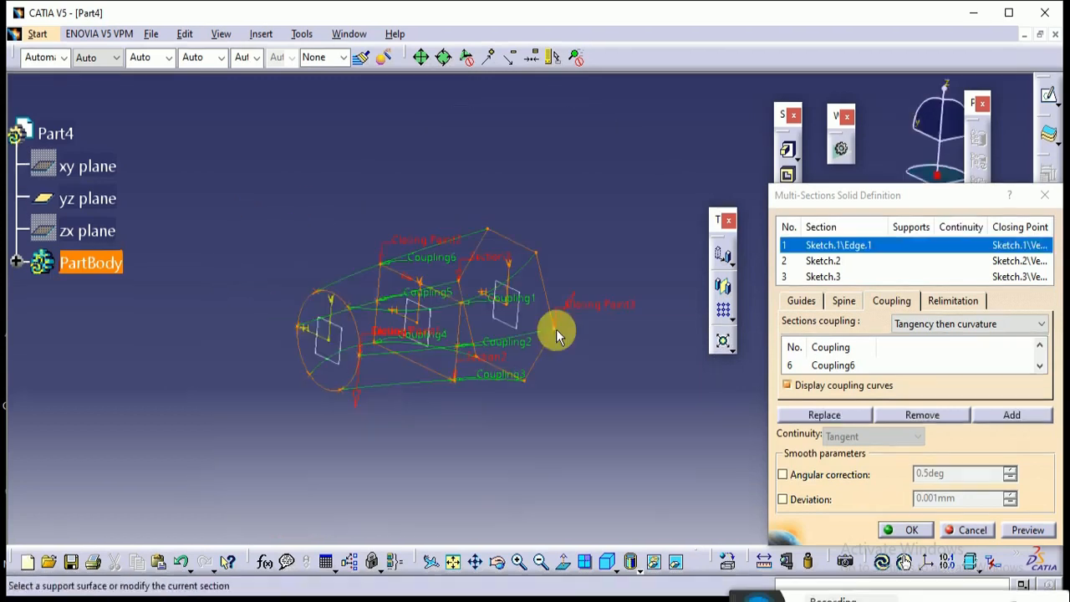
right_click(412, 240)
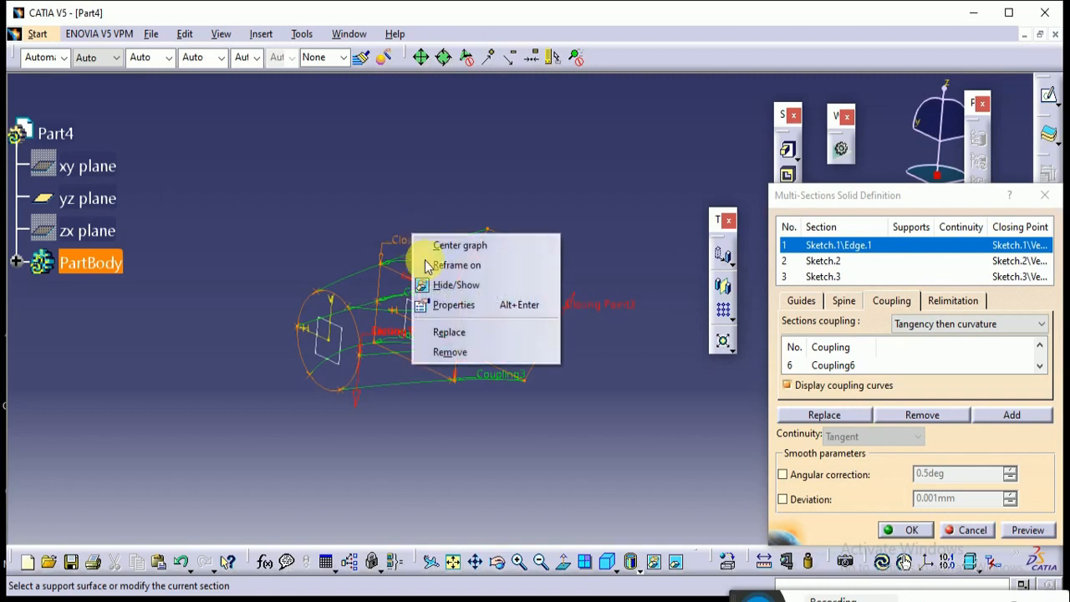
click(449, 332)
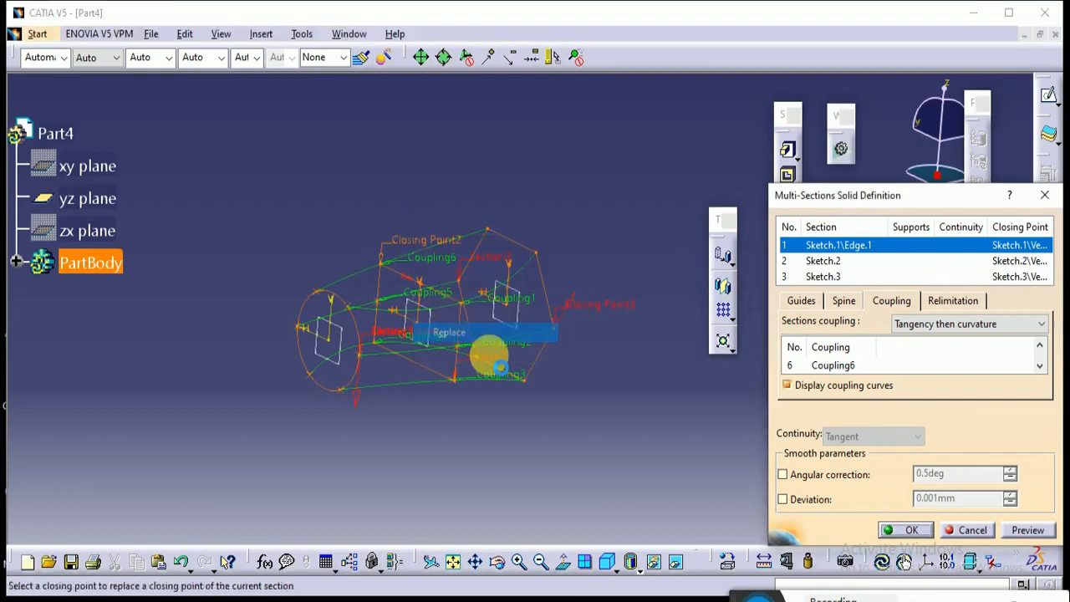
click(454, 346)
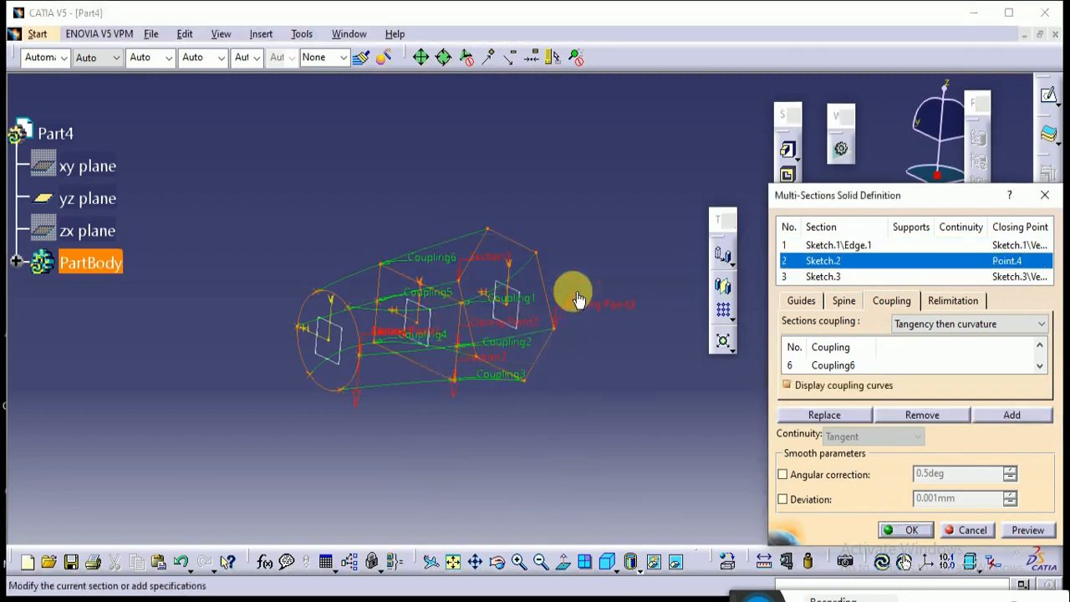
click(1012, 535)
click(625, 358)
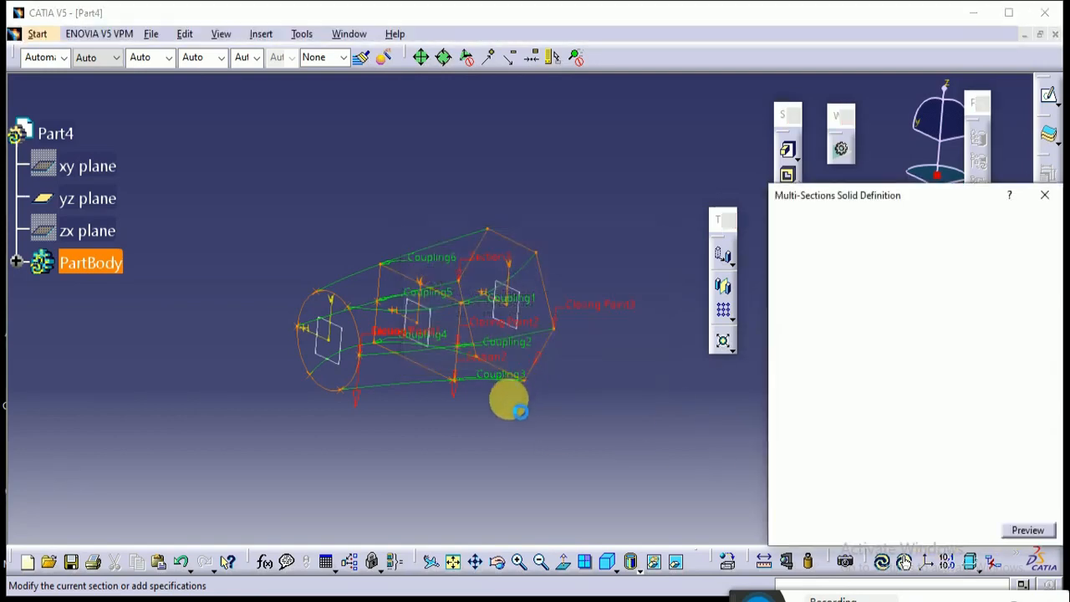
Accept the multi-sections solid definition in Part5 and examine the resulting solid from several sides
middle_drag(506, 393, 548, 363)
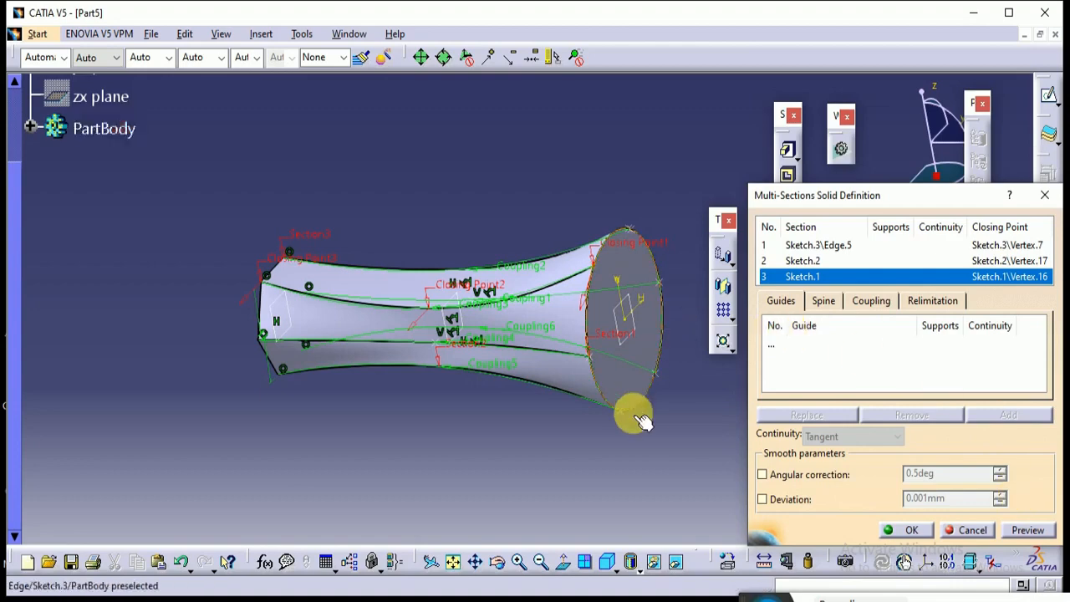
middle_drag(640, 421, 483, 333)
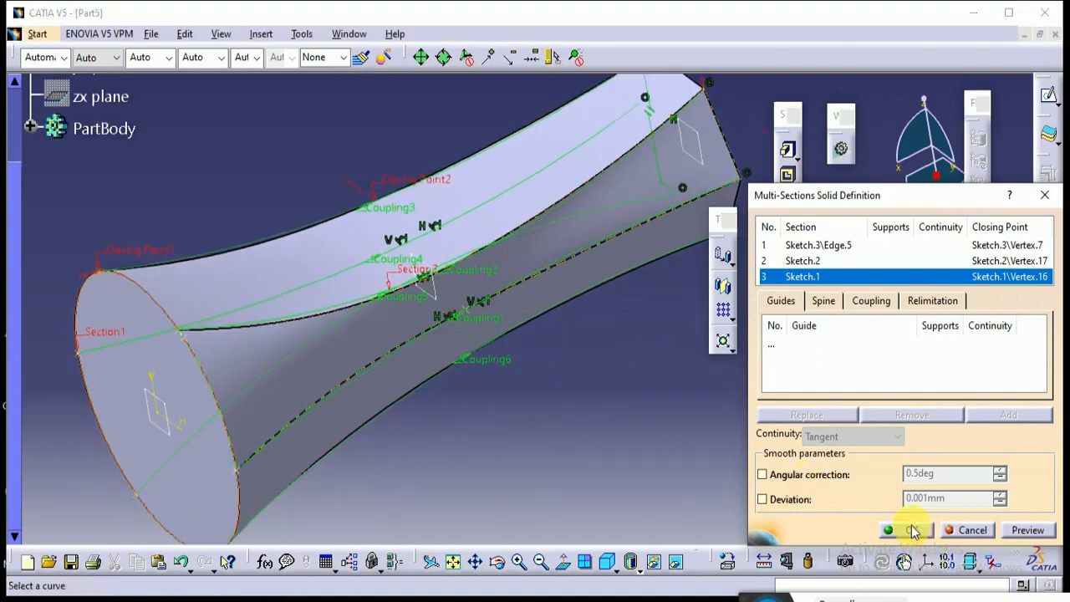
click(908, 530)
middle_drag(538, 391, 448, 306)
middle_drag(472, 238, 558, 360)
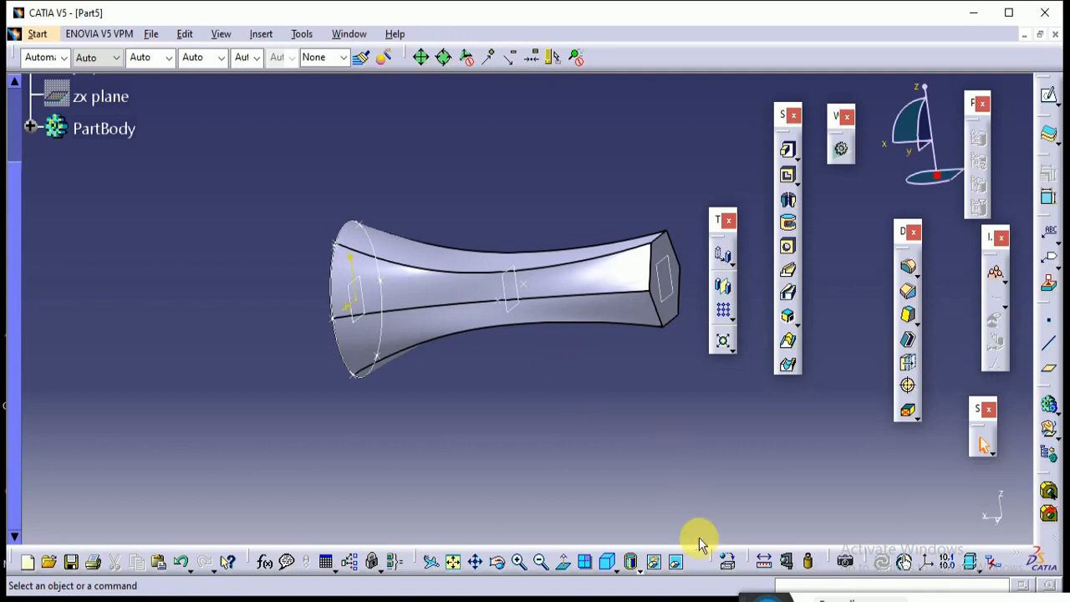
middle_drag(514, 371, 588, 387)
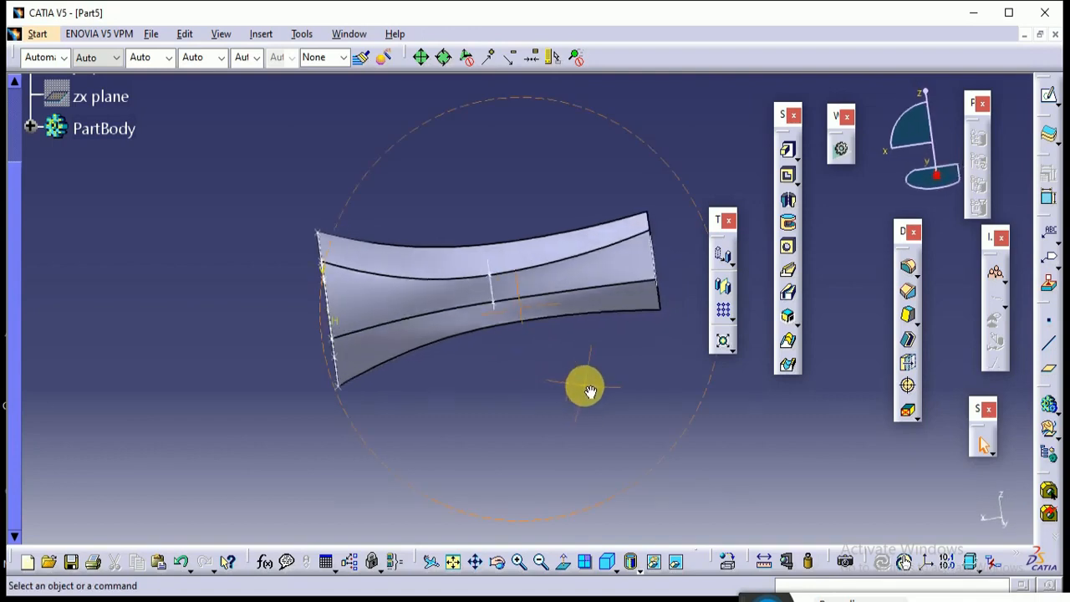
Reopen the multi-sections solid's definition, review the available sections coupling modes, and close it keeping Tangency then curvature
double_click(635, 269)
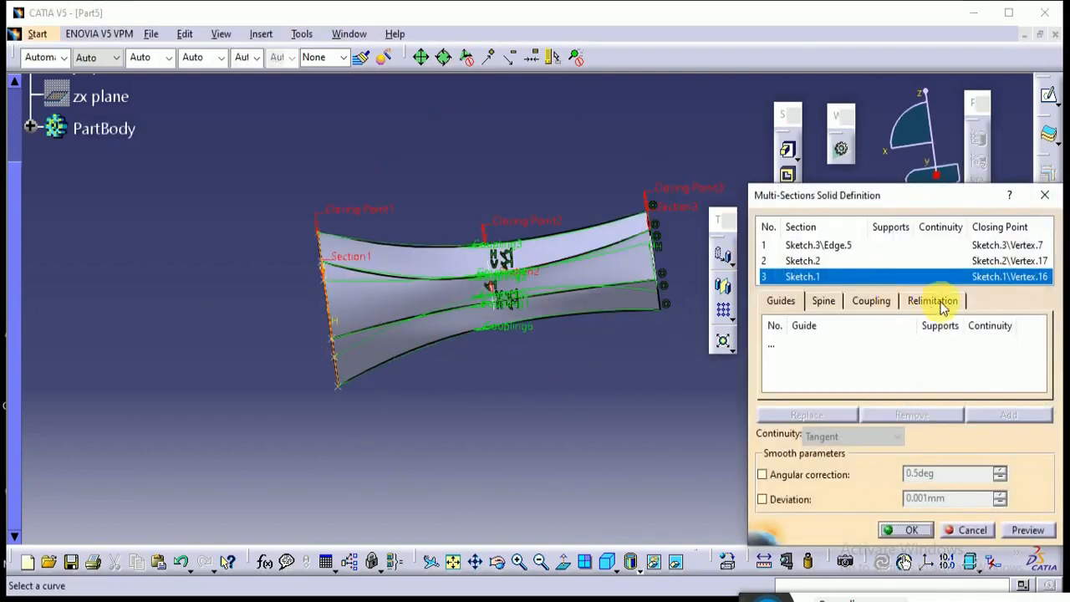
click(872, 301)
click(919, 325)
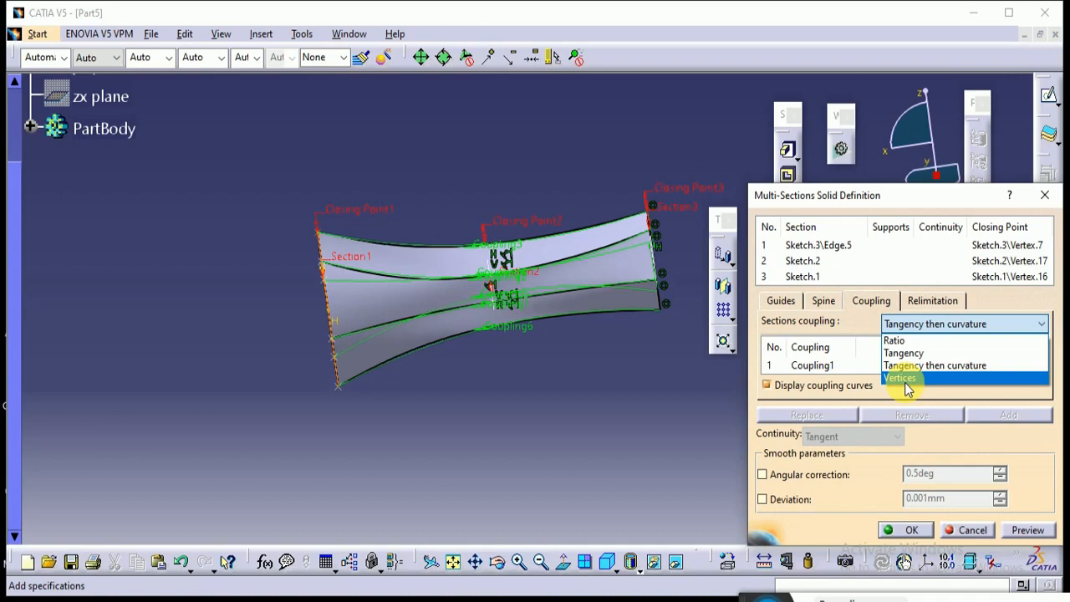
click(914, 539)
click(896, 530)
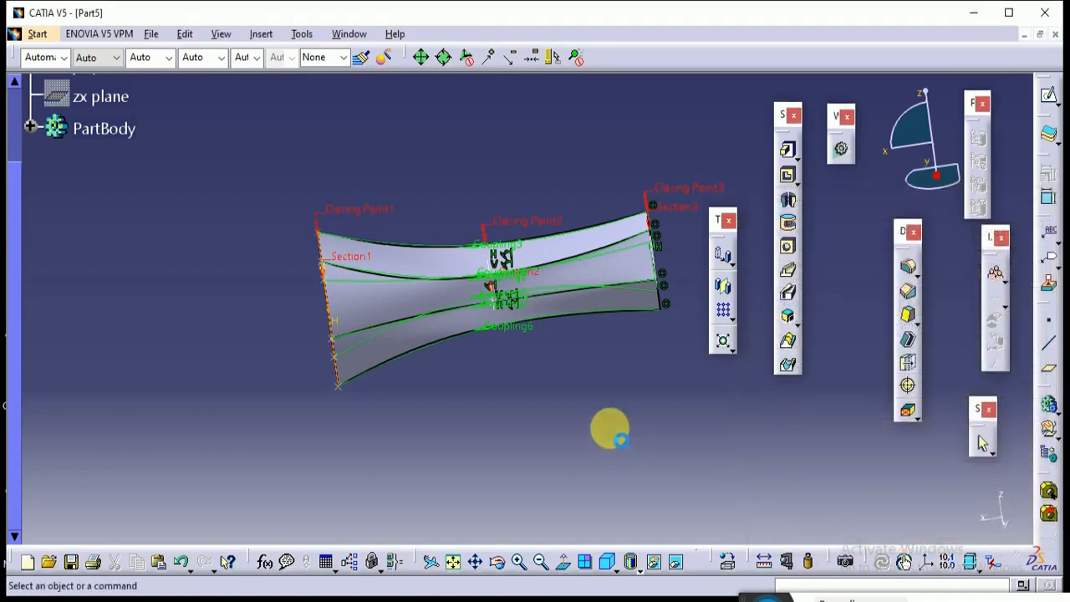
click(595, 400)
middle_drag(476, 369, 484, 375)
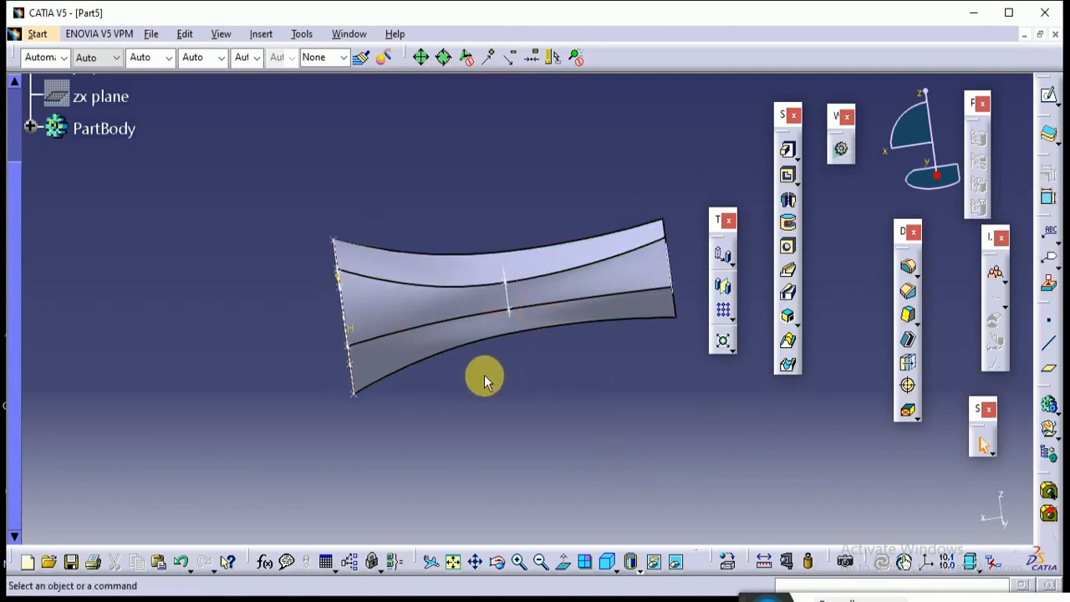
Undo the multi-sections solid so only its three section sketches remain, and redo the extra undone change to the circle sketch
click(484, 377)
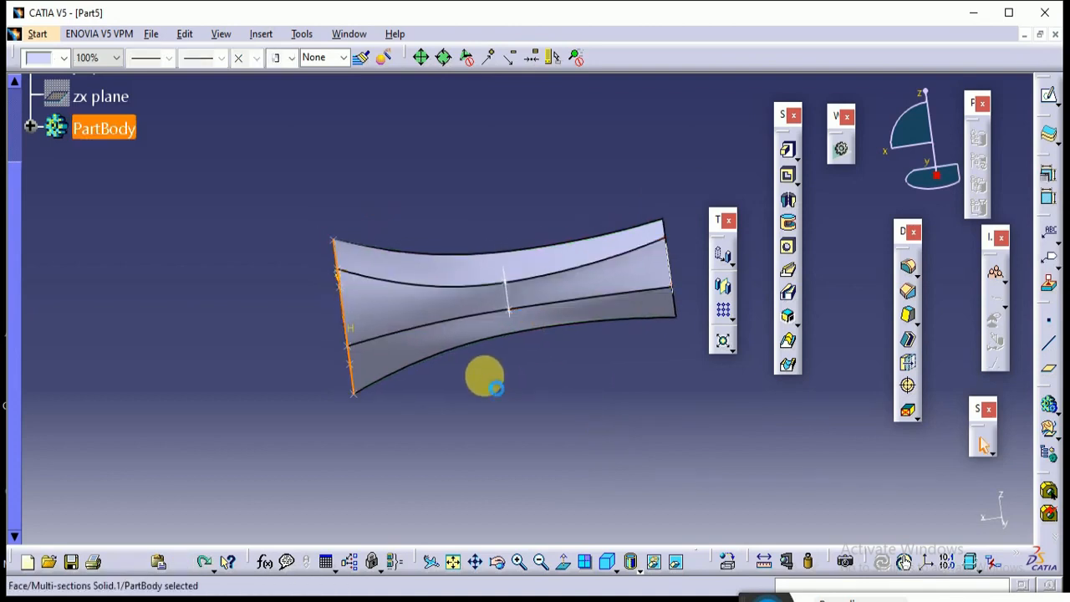
key(ctrl+z)
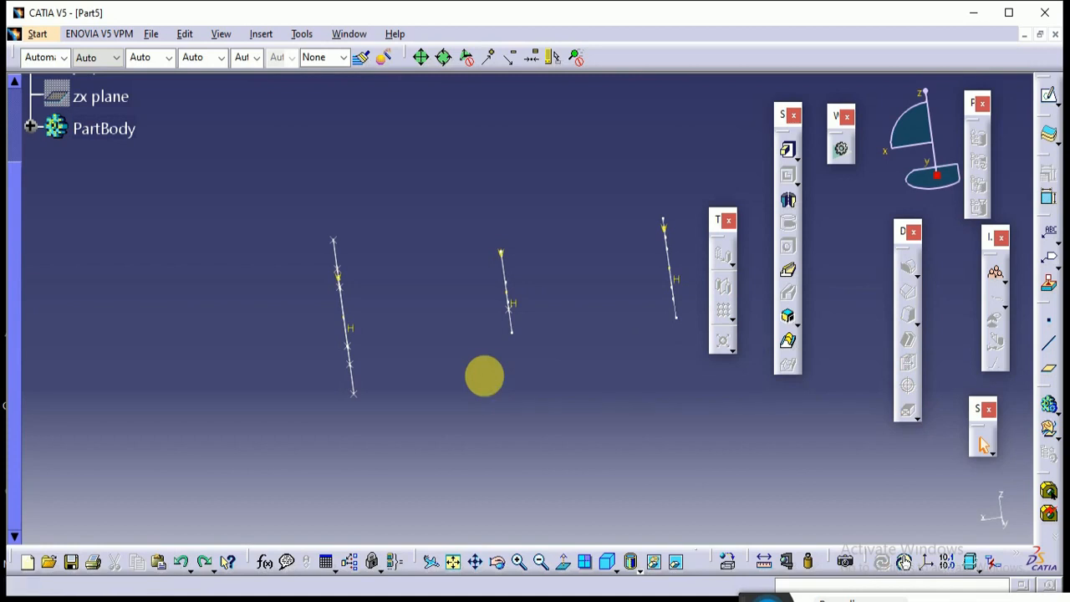
middle_drag(484, 376, 569, 387)
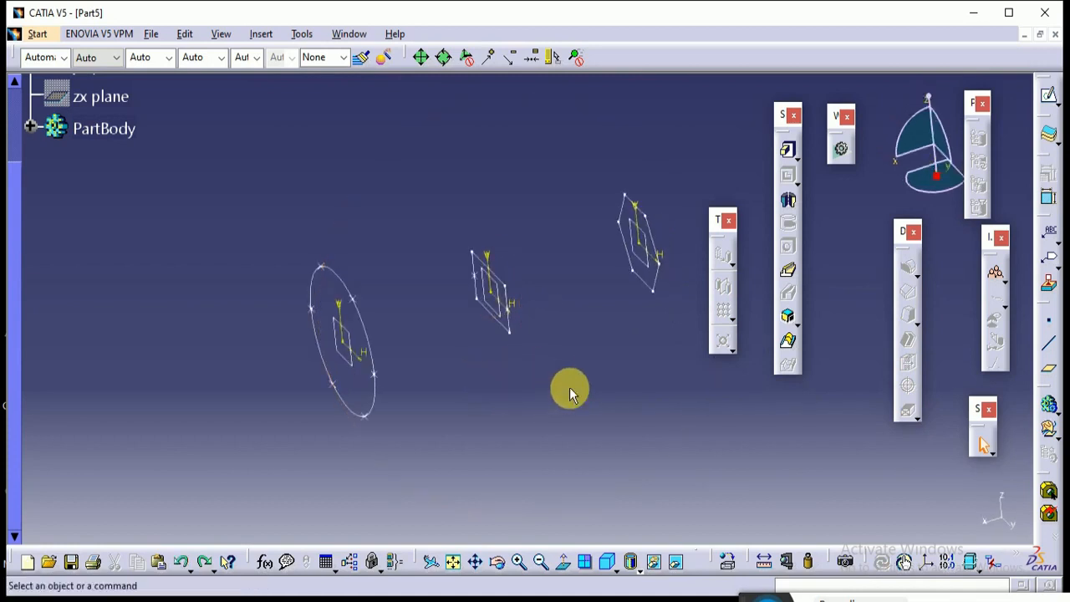
key(ctrl+z)
click(569, 389)
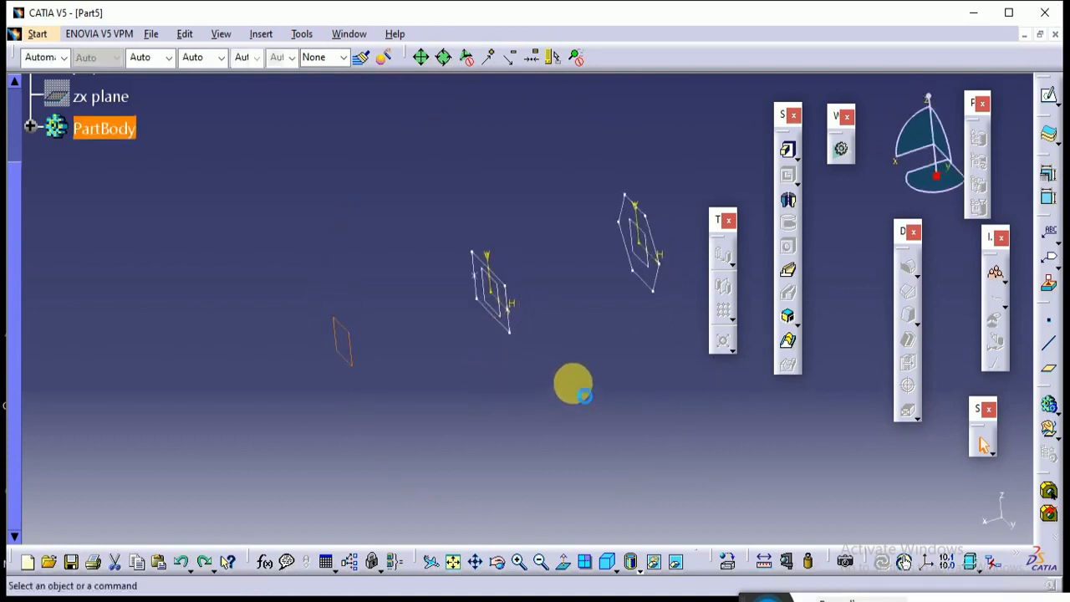
key(ctrl+y)
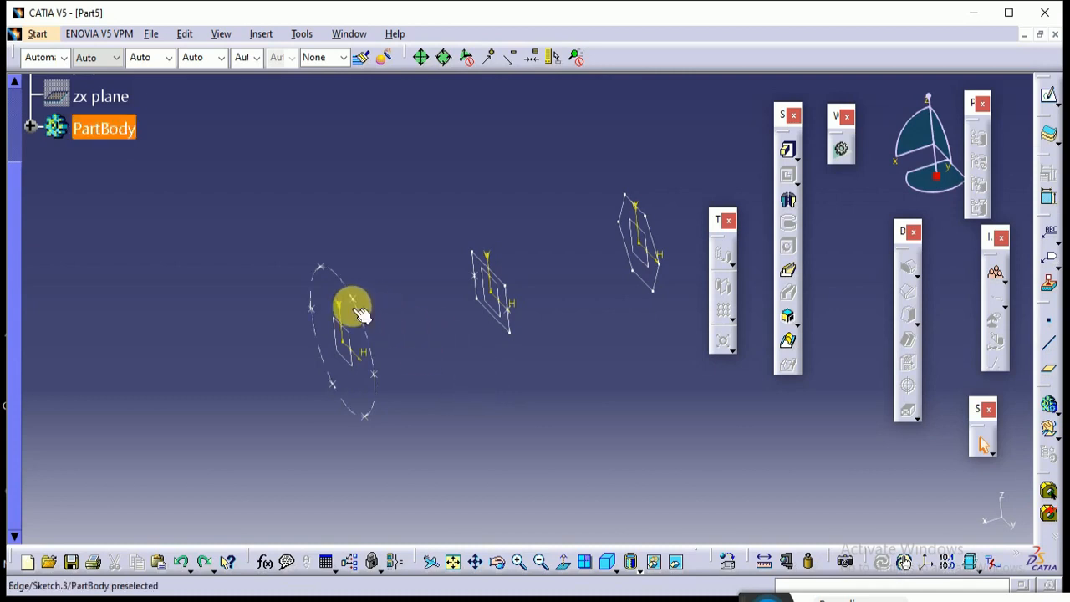
Edit the circle sketch and delete the circle's division points together with their distance dimensions and constraints
double_click(368, 321)
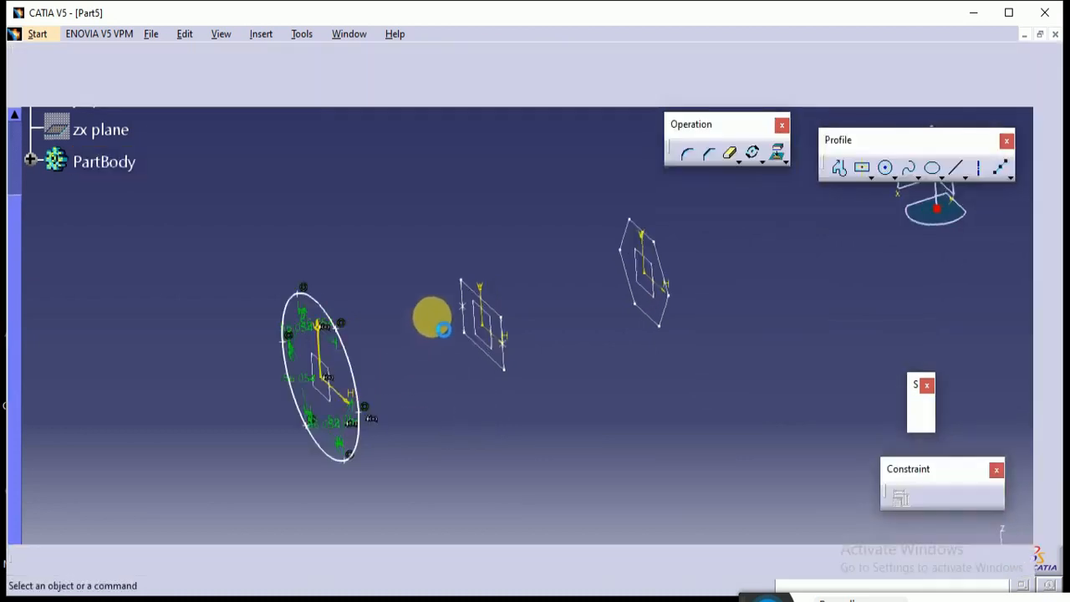
mouse_move(632, 119)
middle_down()
mouse_move(660, 139)
mouse_move(594, 203)
middle_up()
click(458, 562)
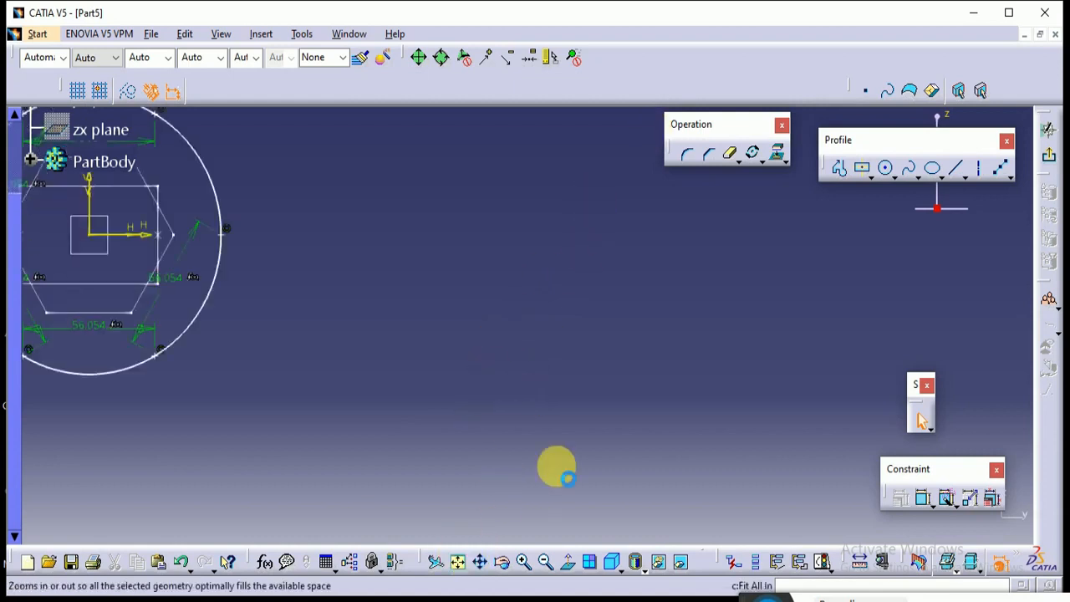
mouse_move(312, 189)
mouse_down()
mouse_move(685, 448)
mouse_move(668, 436)
mouse_up()
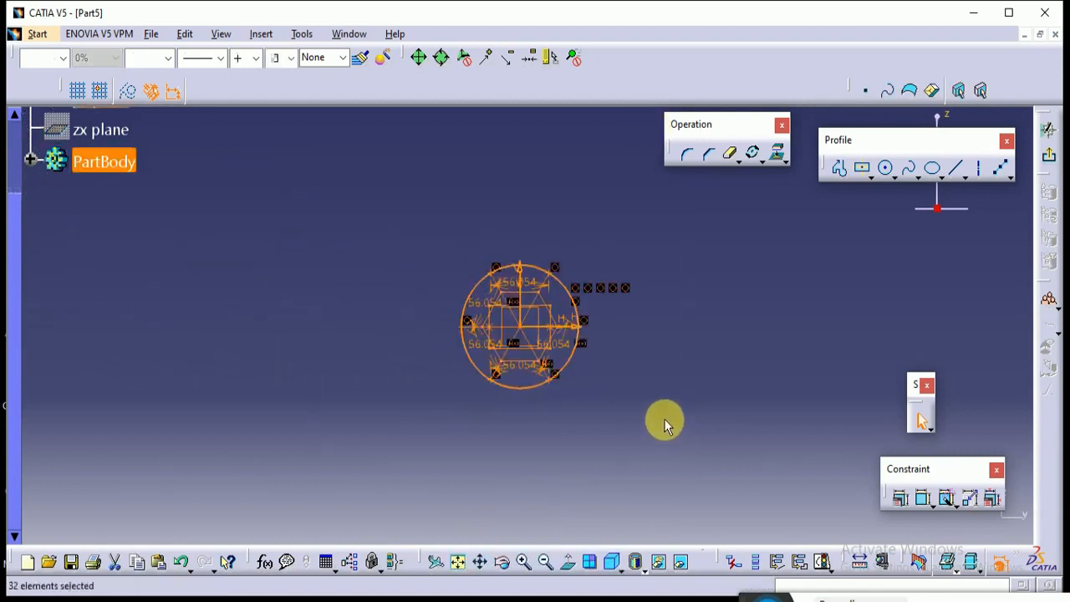
click(611, 415)
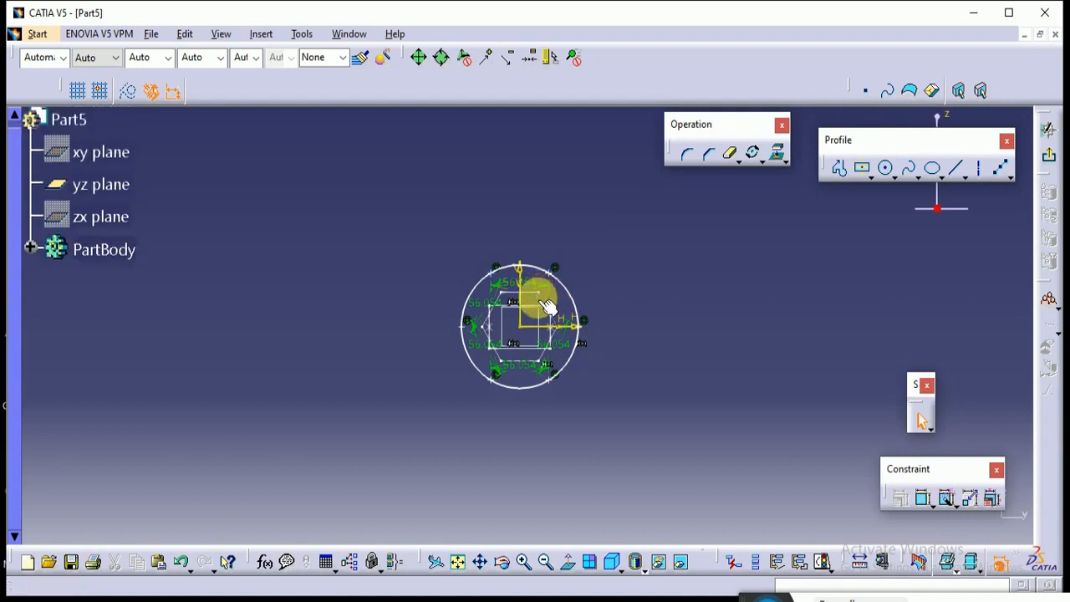
mouse_move(423, 224)
mouse_down()
mouse_move(549, 382)
mouse_move(557, 409)
mouse_up()
click(557, 400)
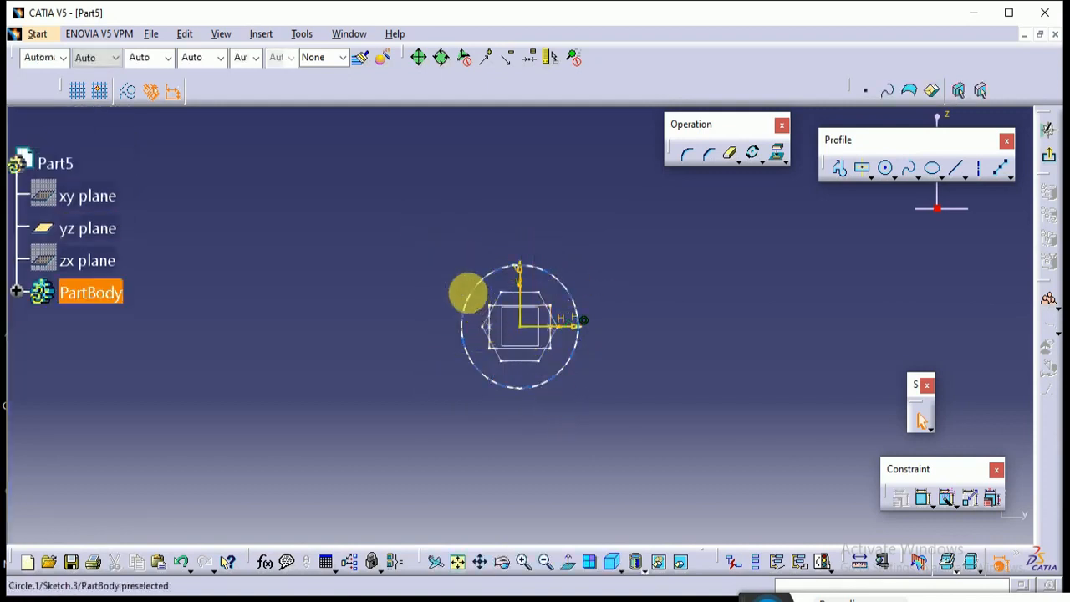
drag(461, 287, 588, 424)
click(586, 423)
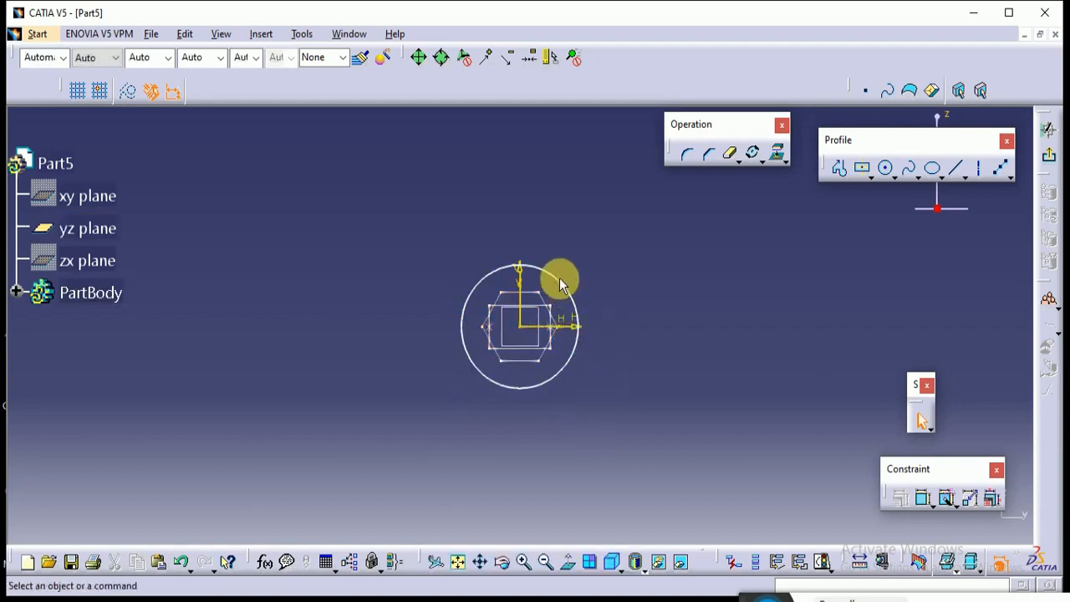
Draw two axis lines from the circle's centre to its edge, one vertically upward and one slanted to the upper left at about 119°
mouse_move(544, 327)
middle_down()
mouse_move(547, 387)
mouse_move(560, 407)
middle_up()
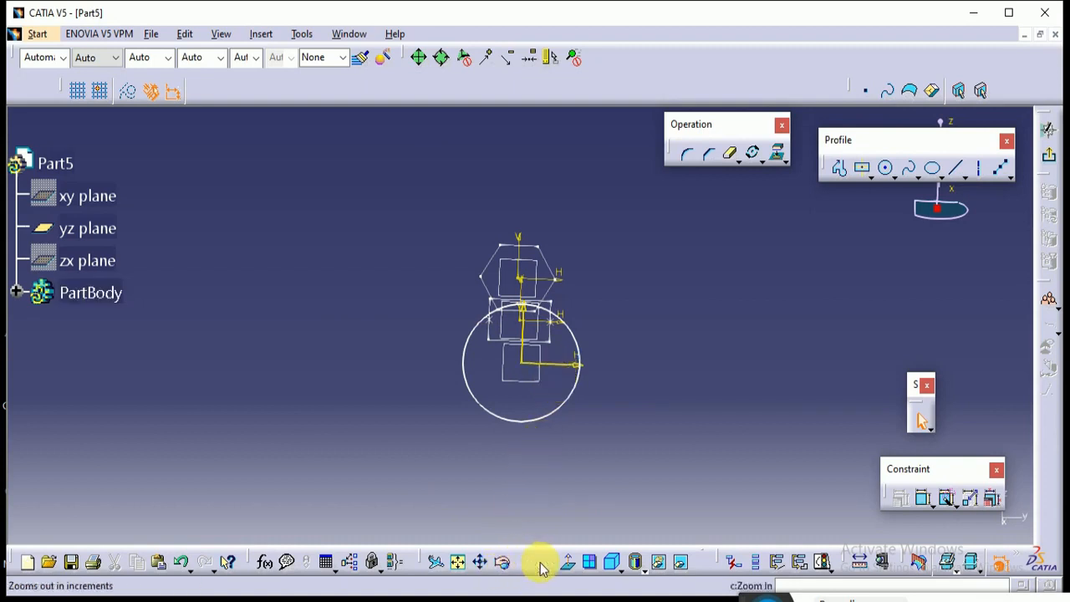
click(566, 563)
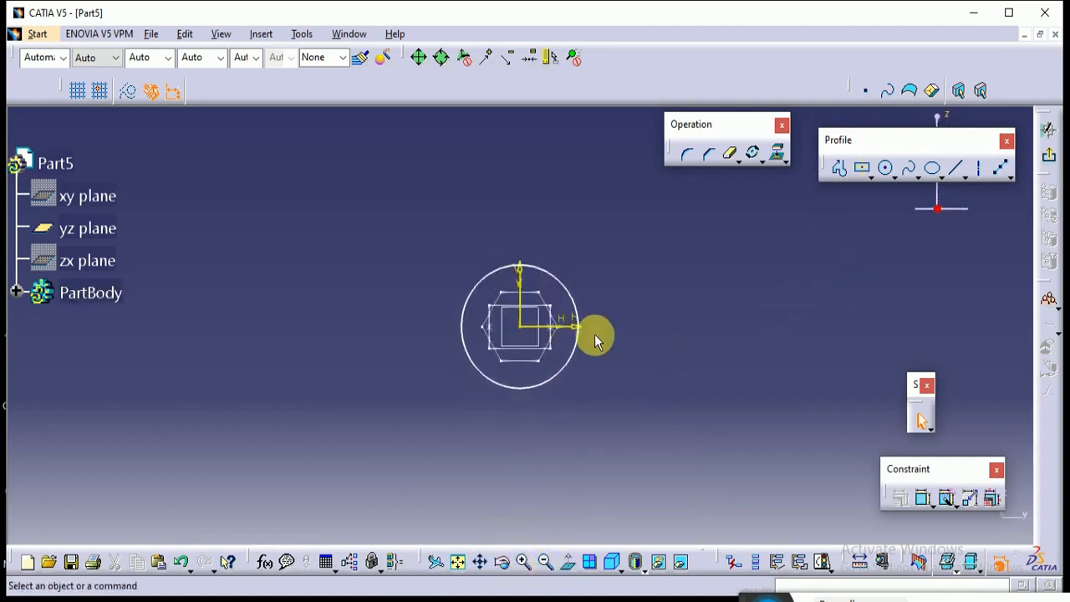
mouse_move(595, 338)
ctrl+middle_down()
mouse_move(594, 256)
mouse_move(605, 358)
ctrl+middle_up()
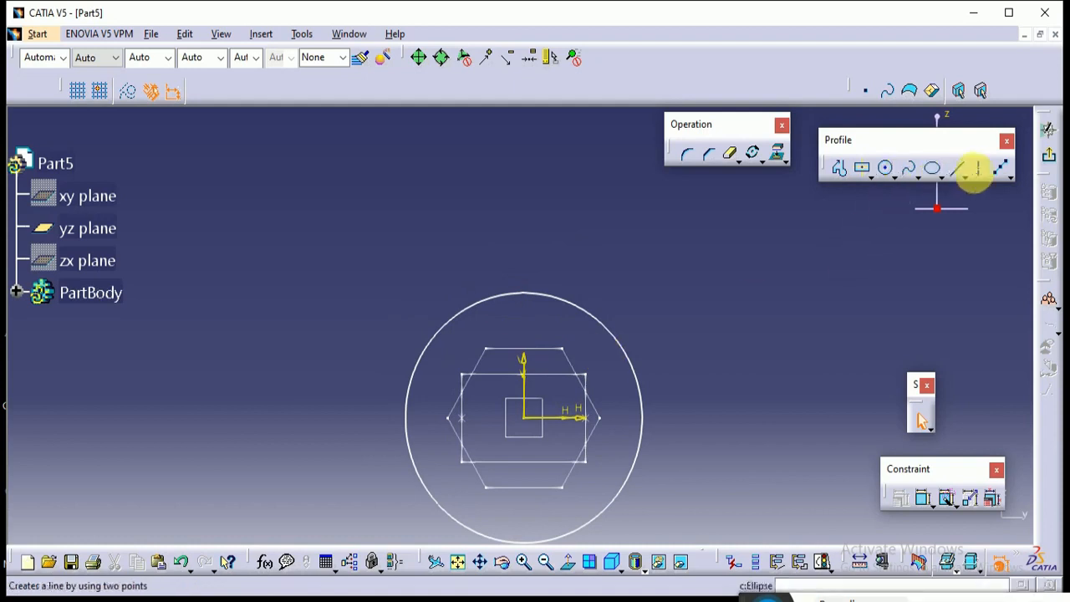
click(979, 170)
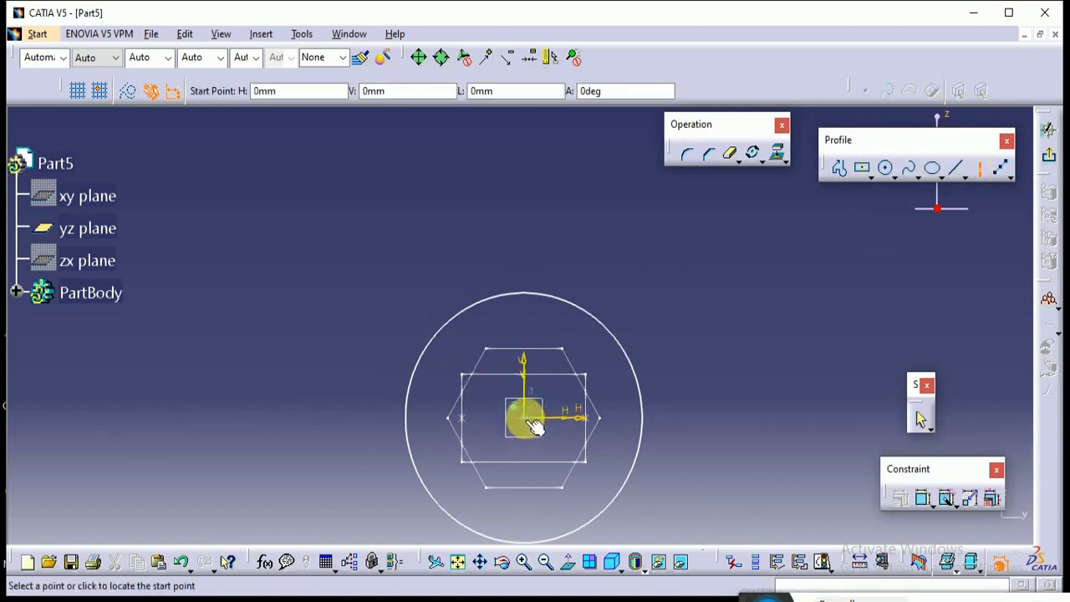
click(525, 418)
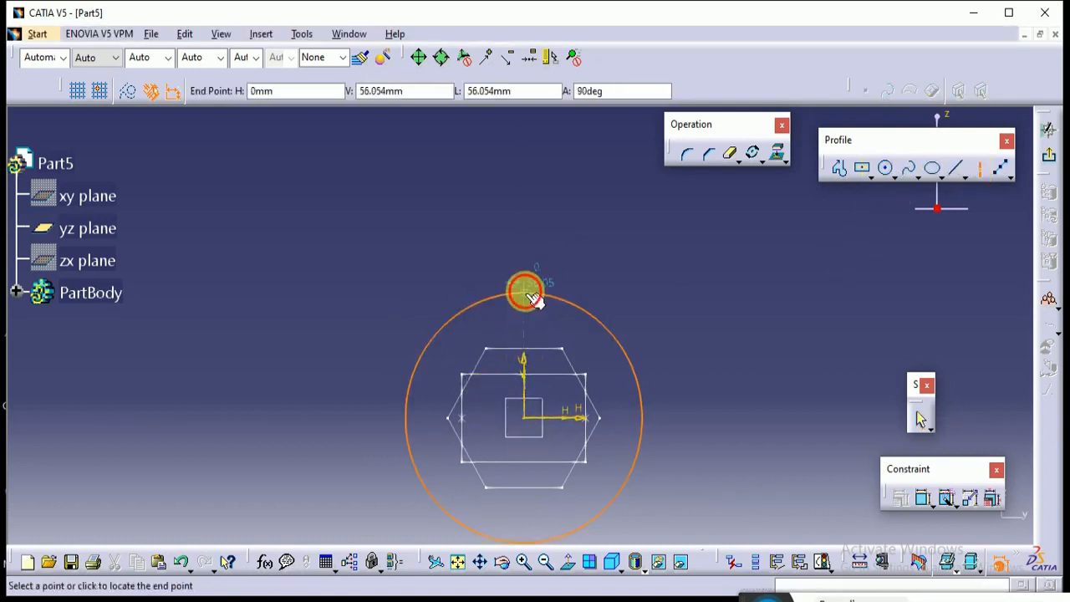
click(531, 292)
click(976, 171)
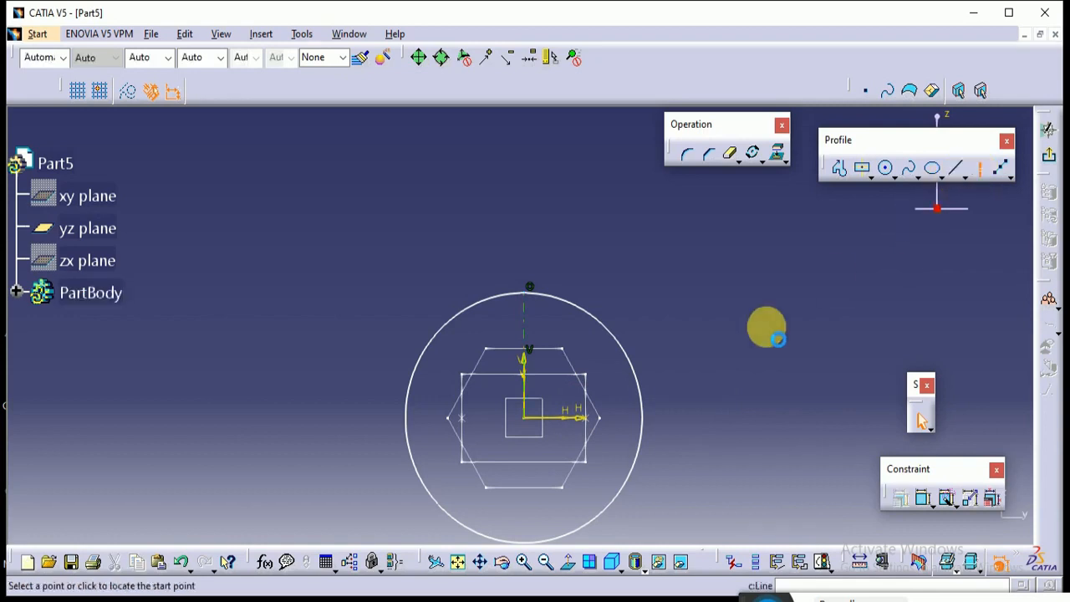
click(524, 418)
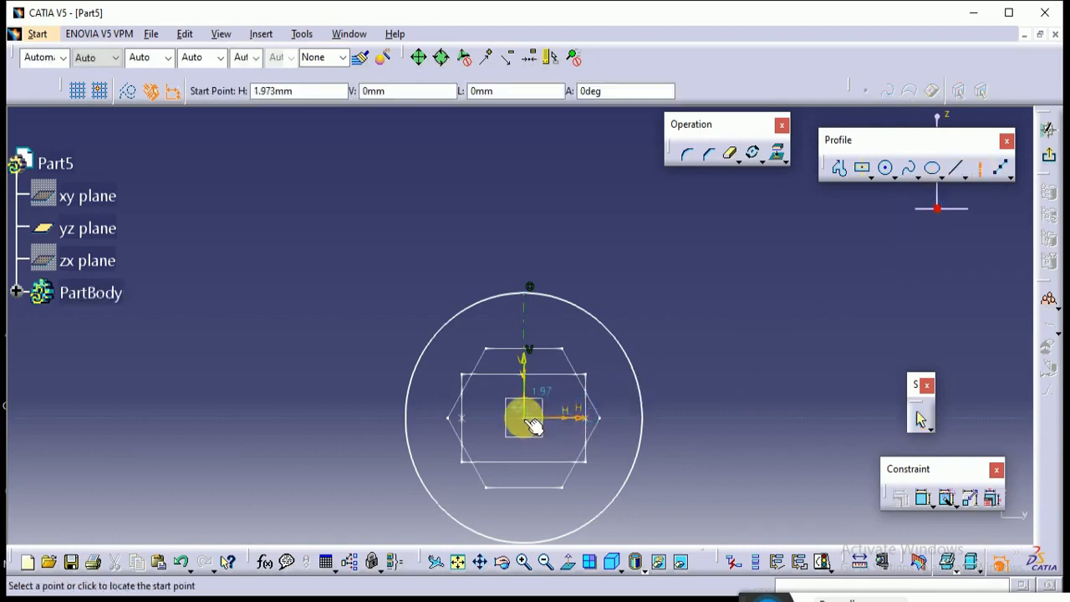
click(473, 316)
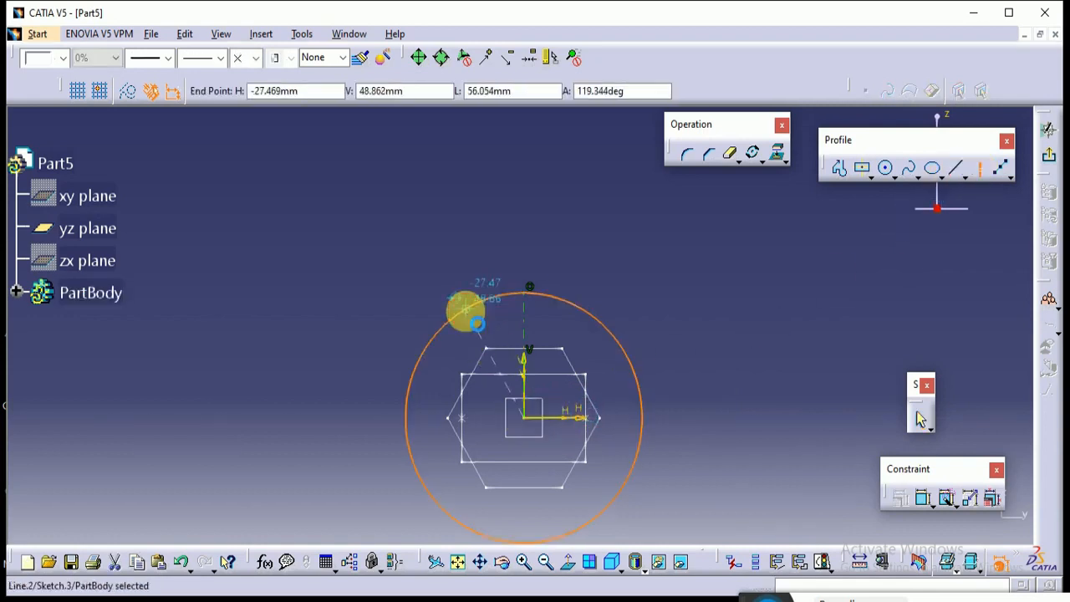
Dimension the angle between the vertical and slanted axis lines and set it to 60°
click(926, 501)
click(524, 327)
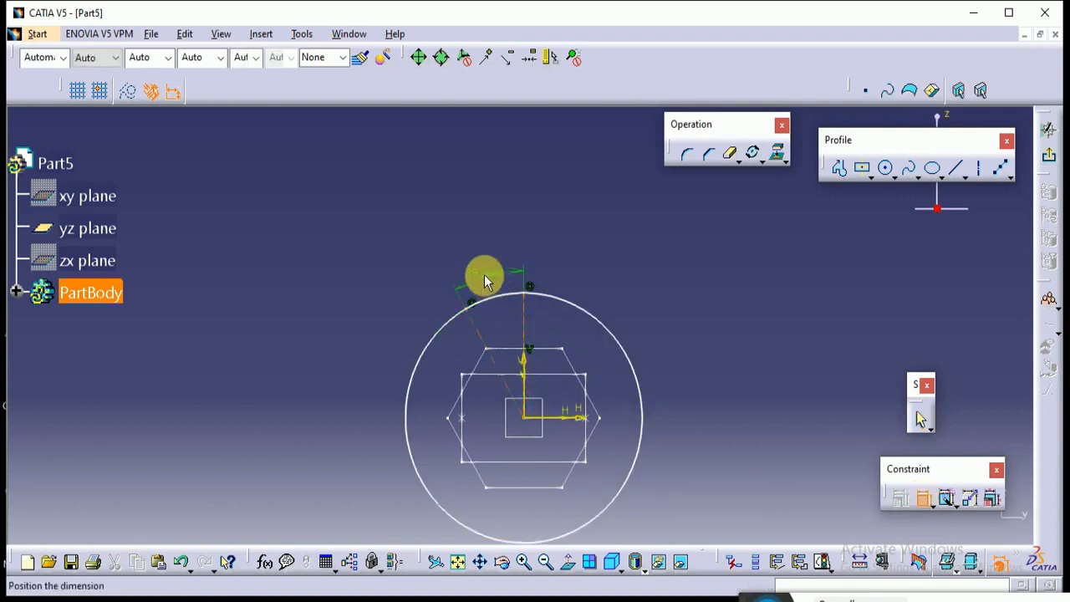
click(487, 281)
double_click(493, 276)
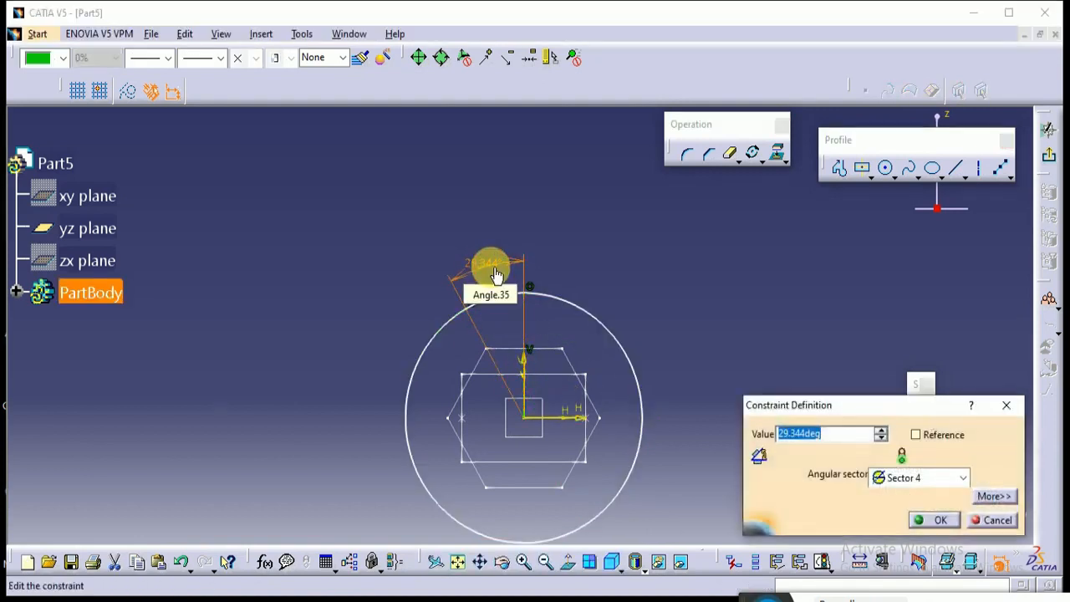
key(Return)
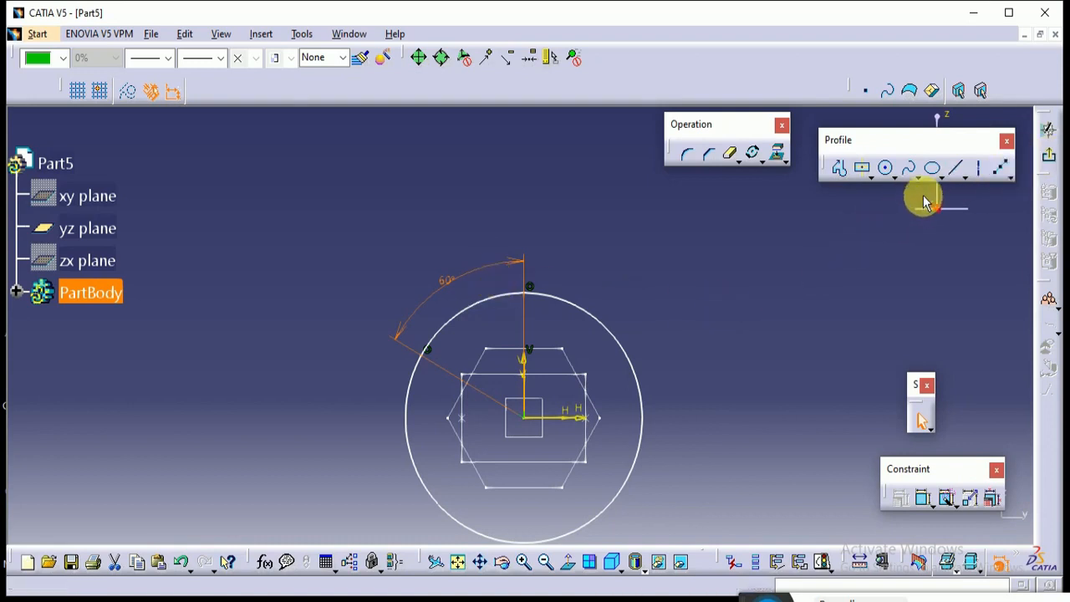
click(693, 293)
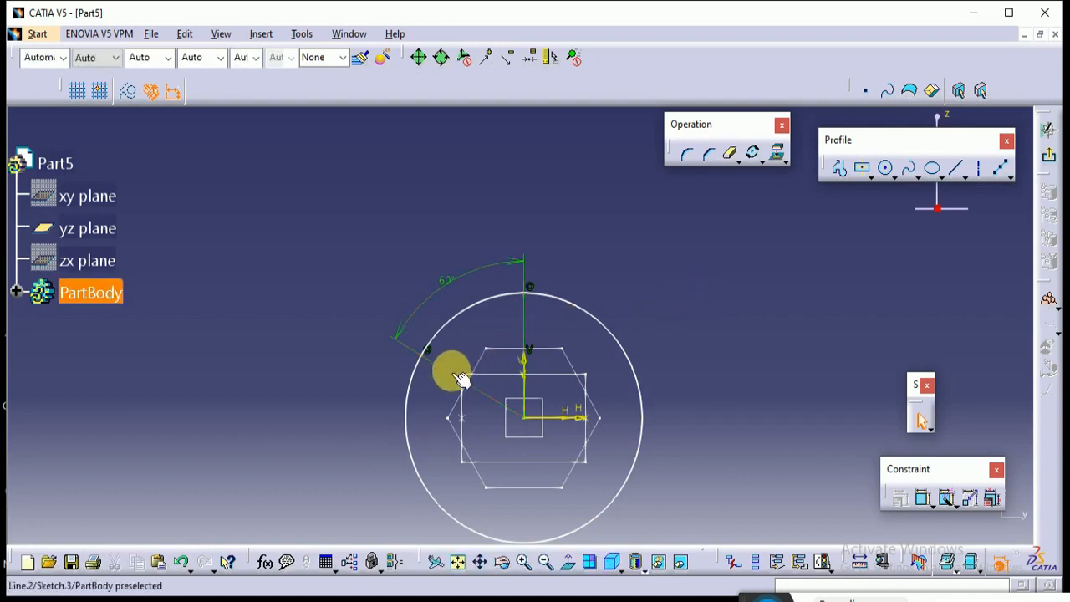
Rotate the slanted axis line about the circle's centre in Duplicate mode with 5 instances, ending on the vertical line
click(452, 372)
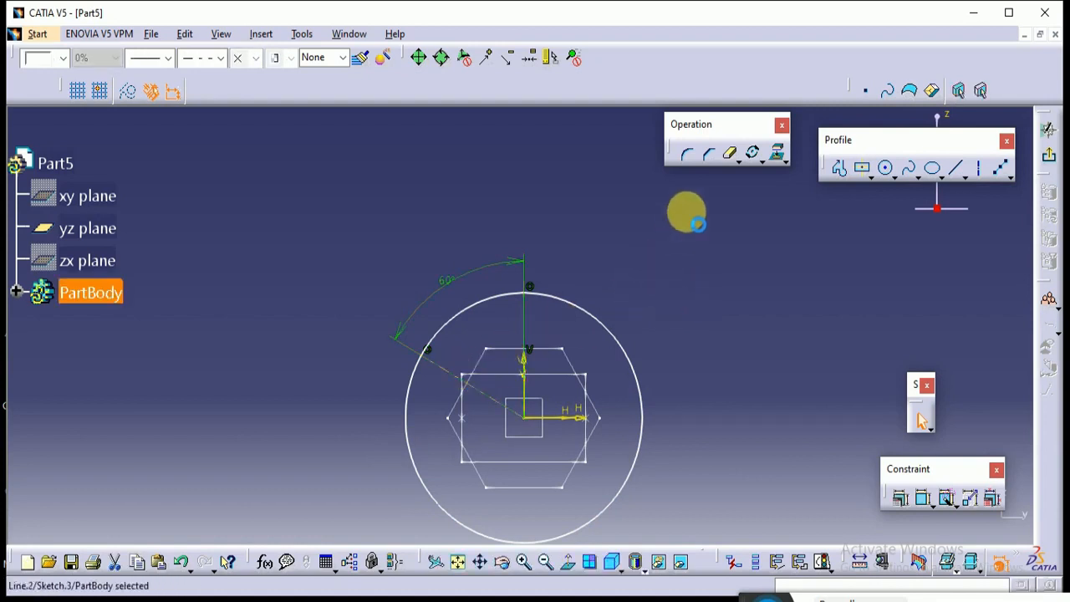
click(753, 152)
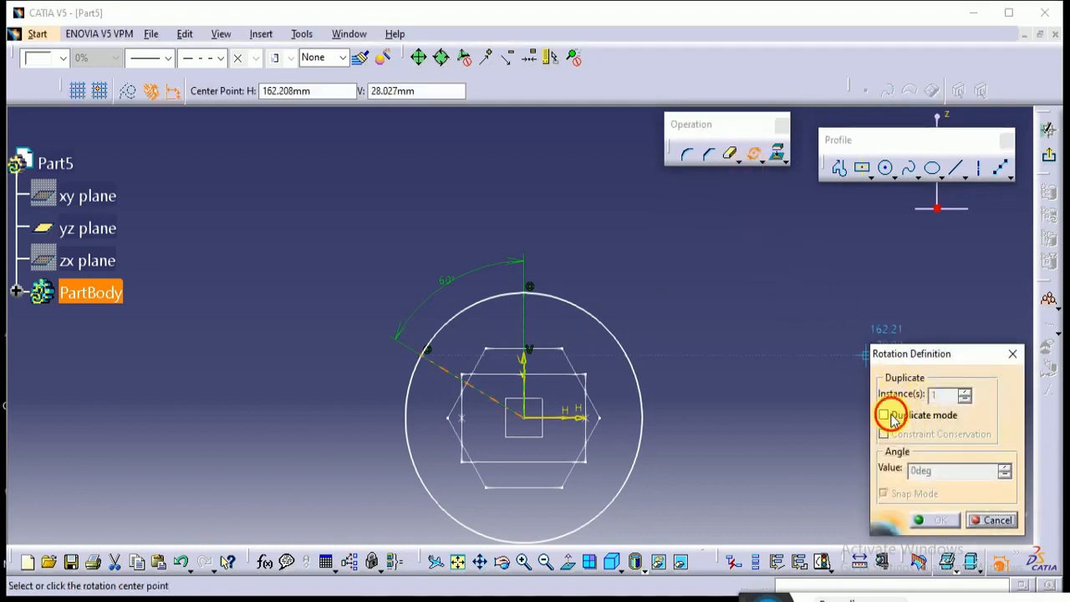
click(885, 415)
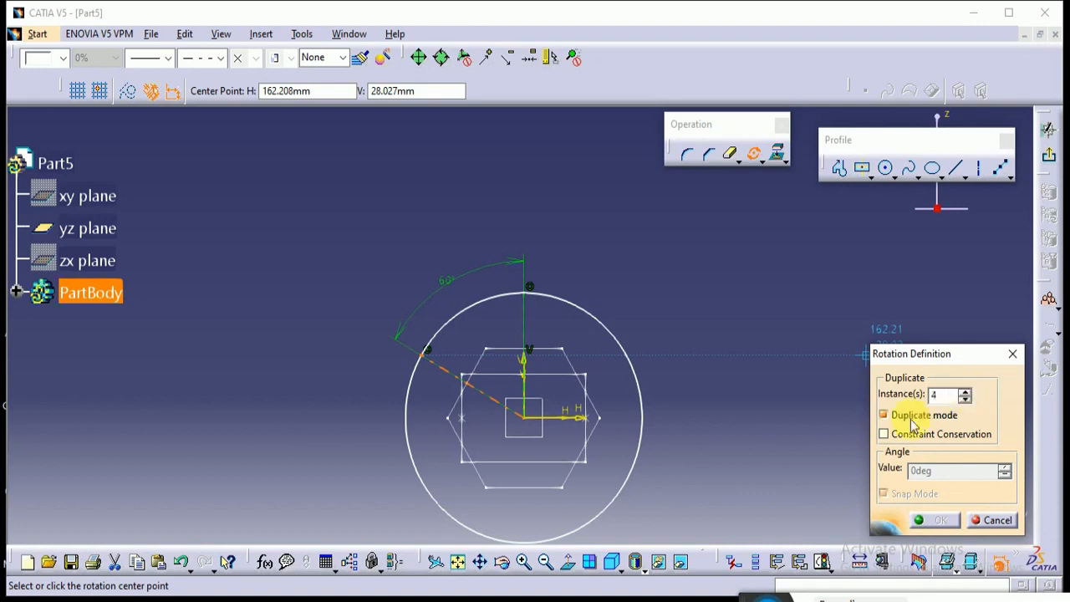
click(524, 420)
click(428, 352)
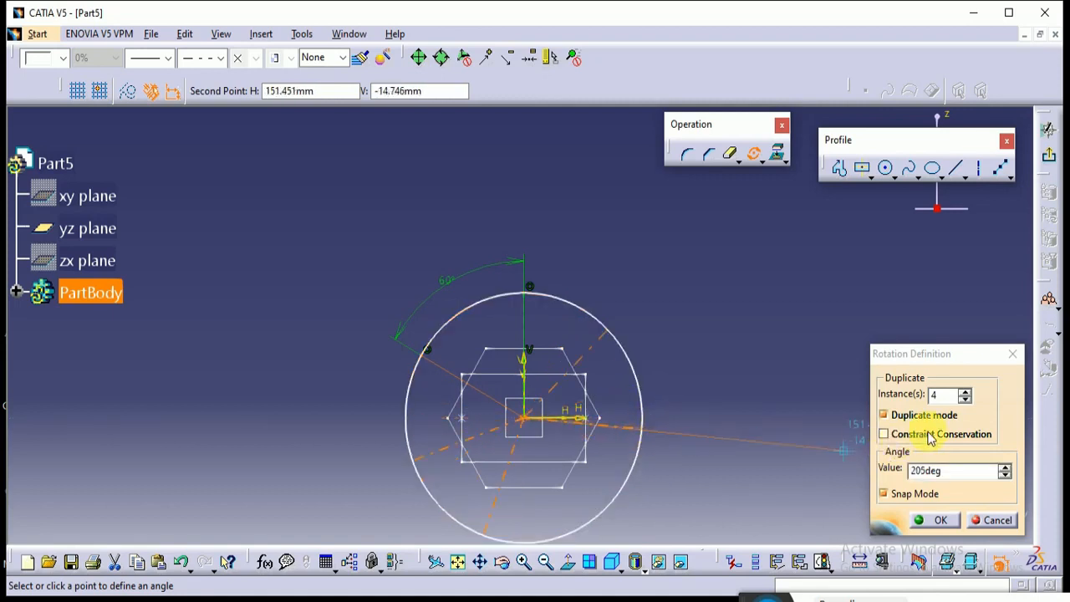
double_click(932, 396)
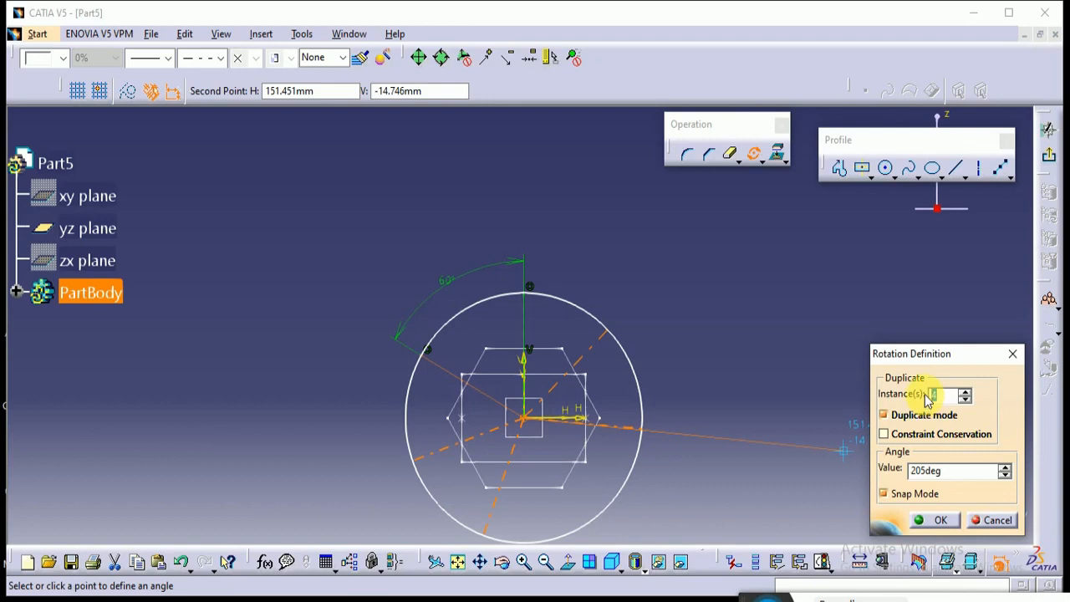
text(5)
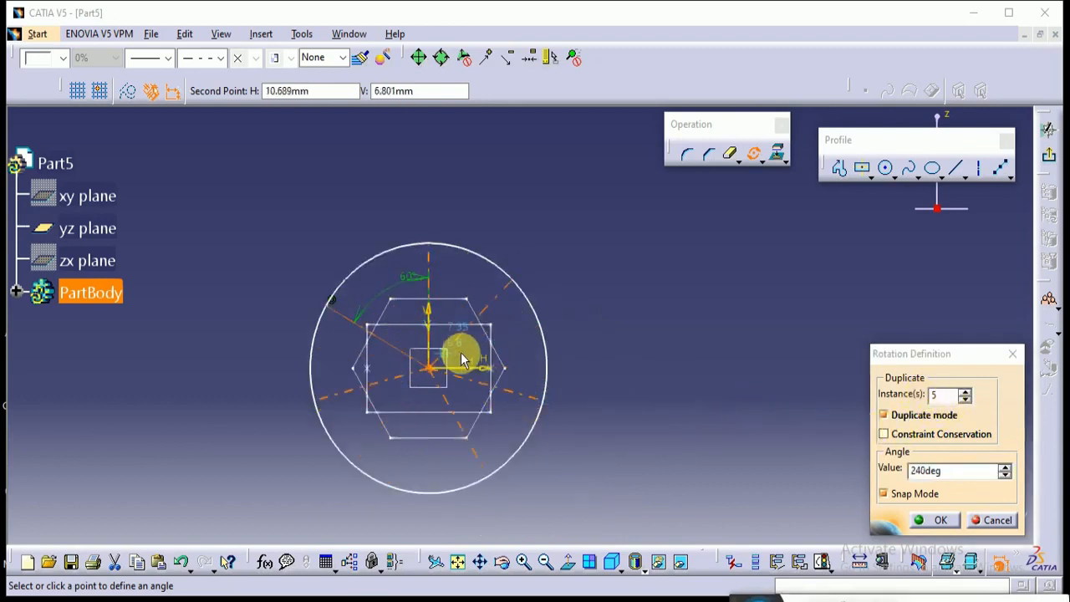
click(438, 252)
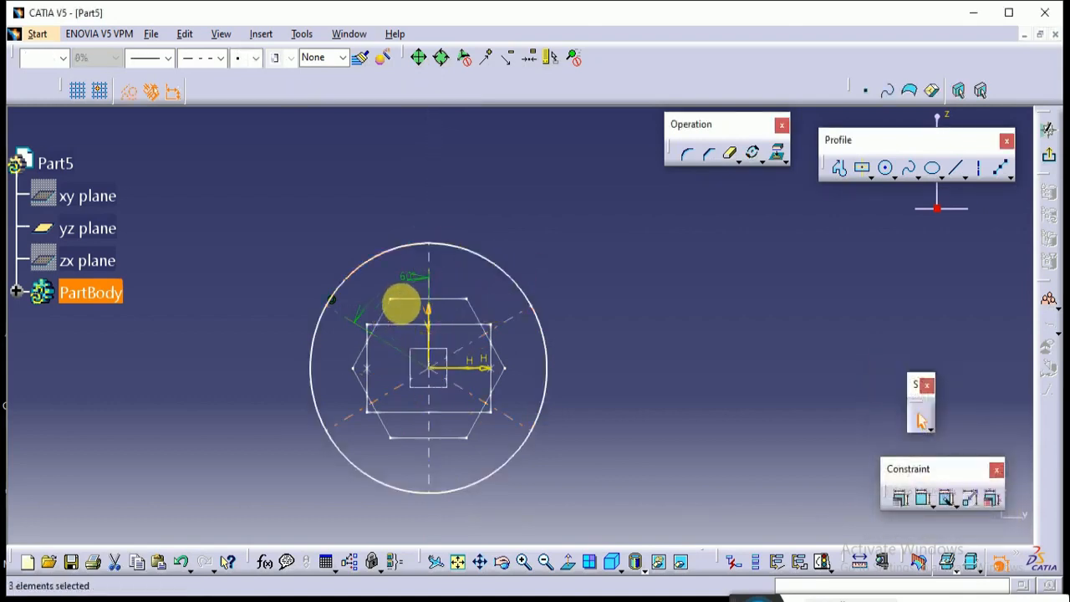
Break the circle into arcs at the 60° axis lines using Quick Trim's break-and-keep option, and exit the sketch
click(574, 239)
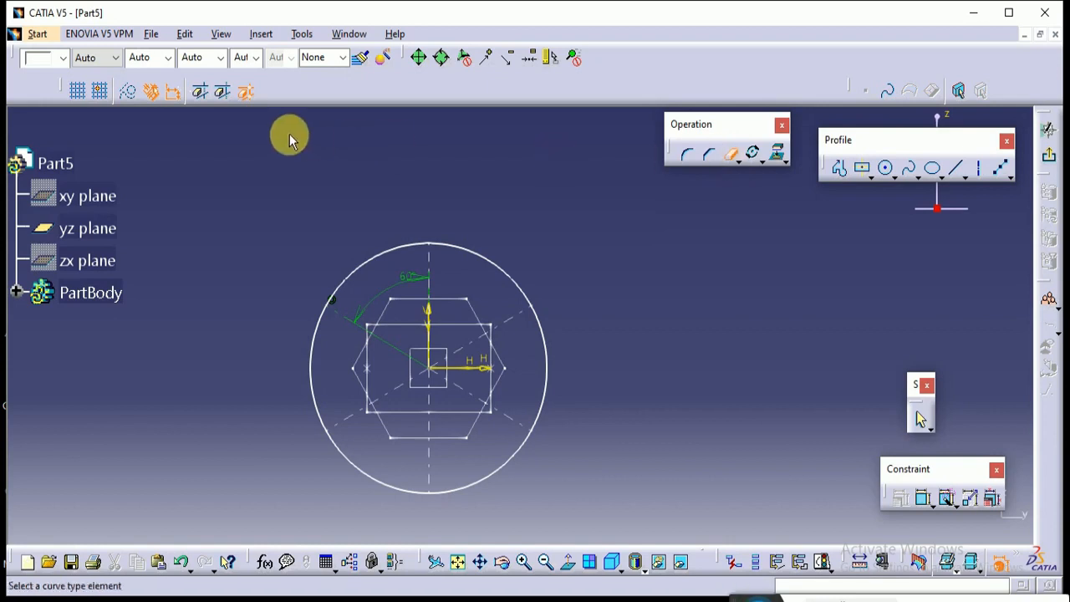
click(247, 94)
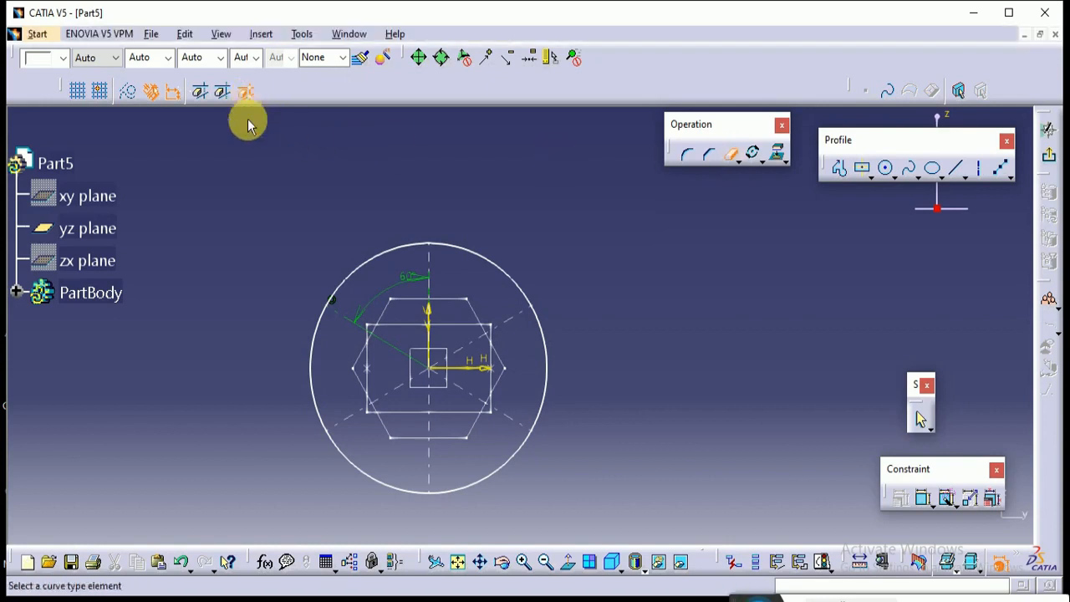
click(362, 263)
click(538, 373)
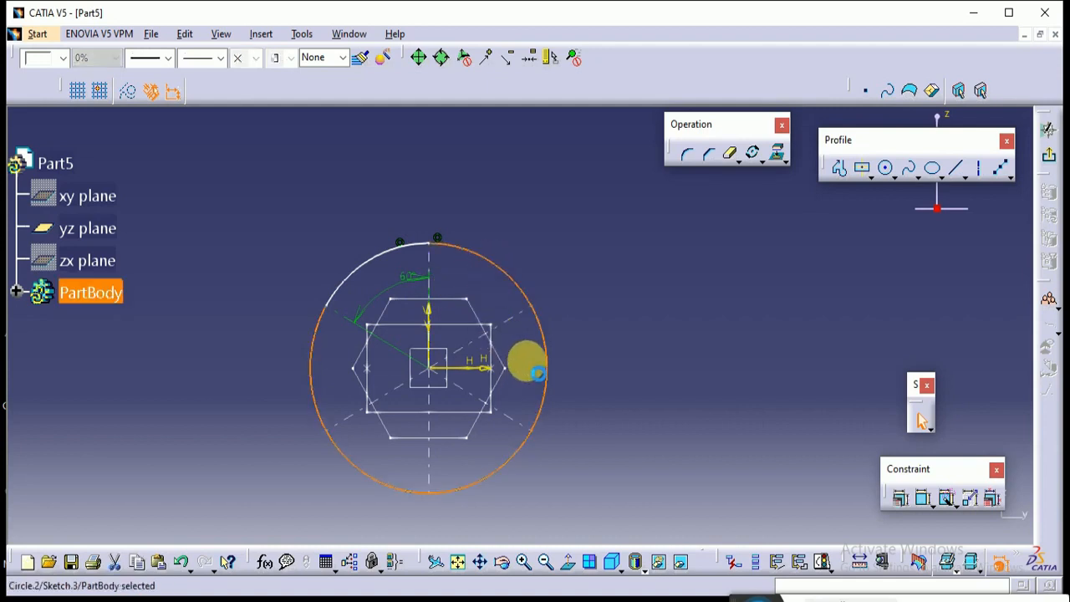
click(552, 356)
click(482, 481)
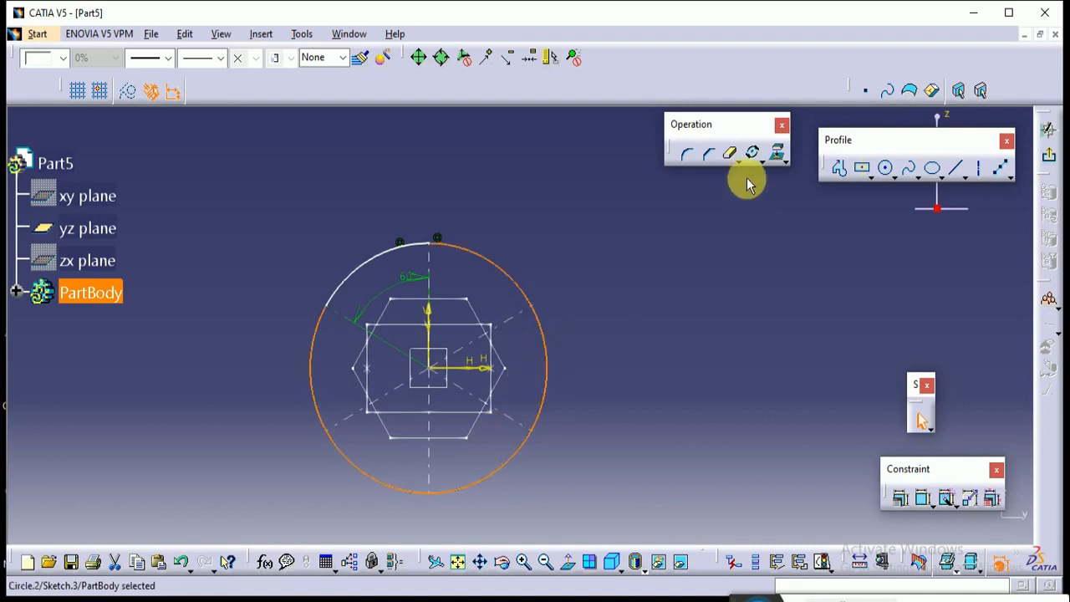
click(731, 153)
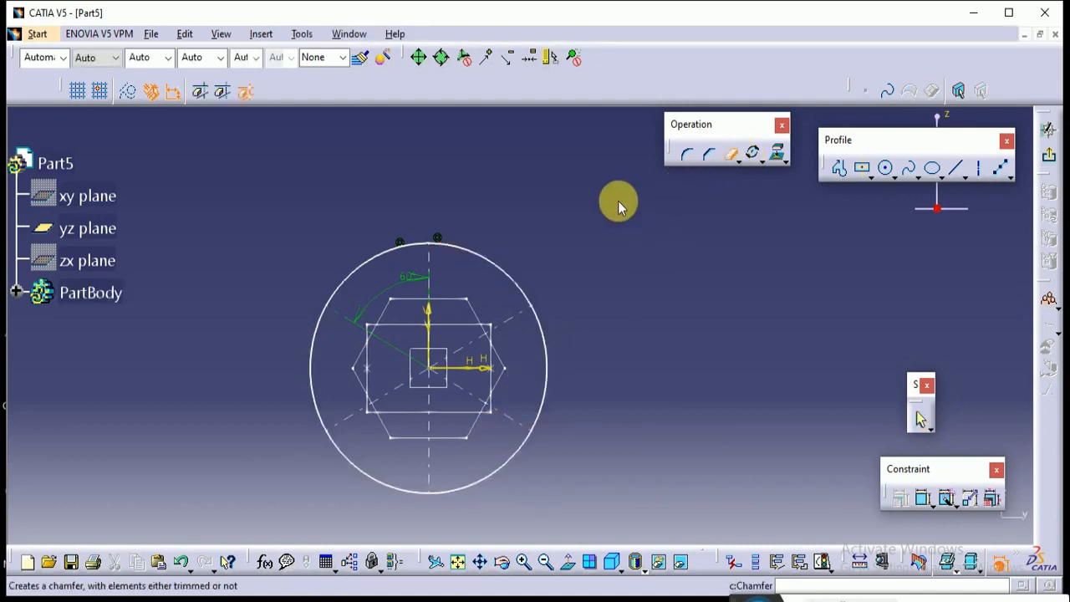
click(455, 253)
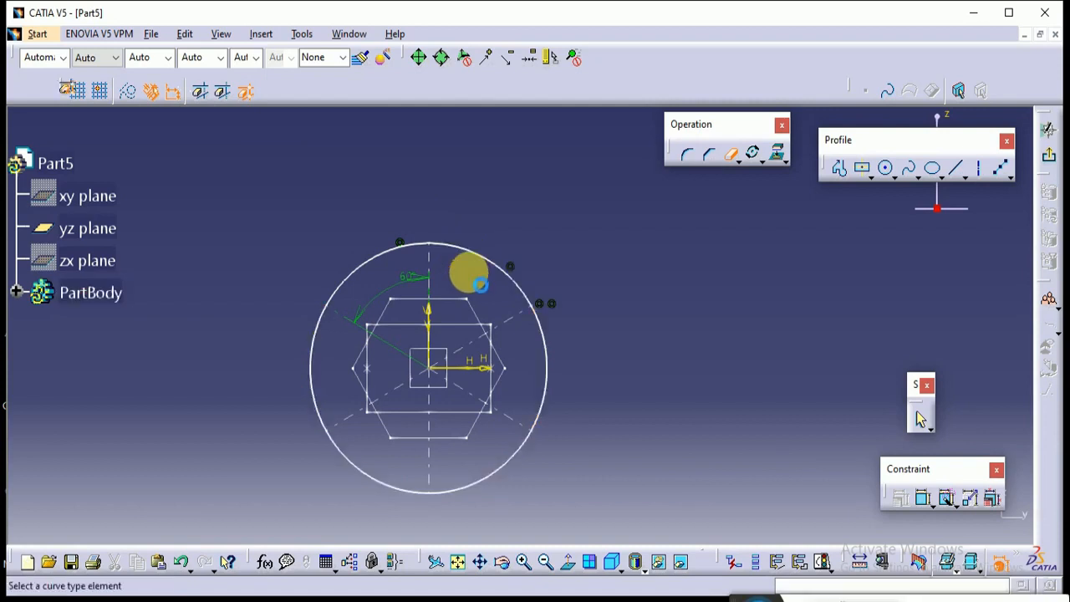
click(507, 454)
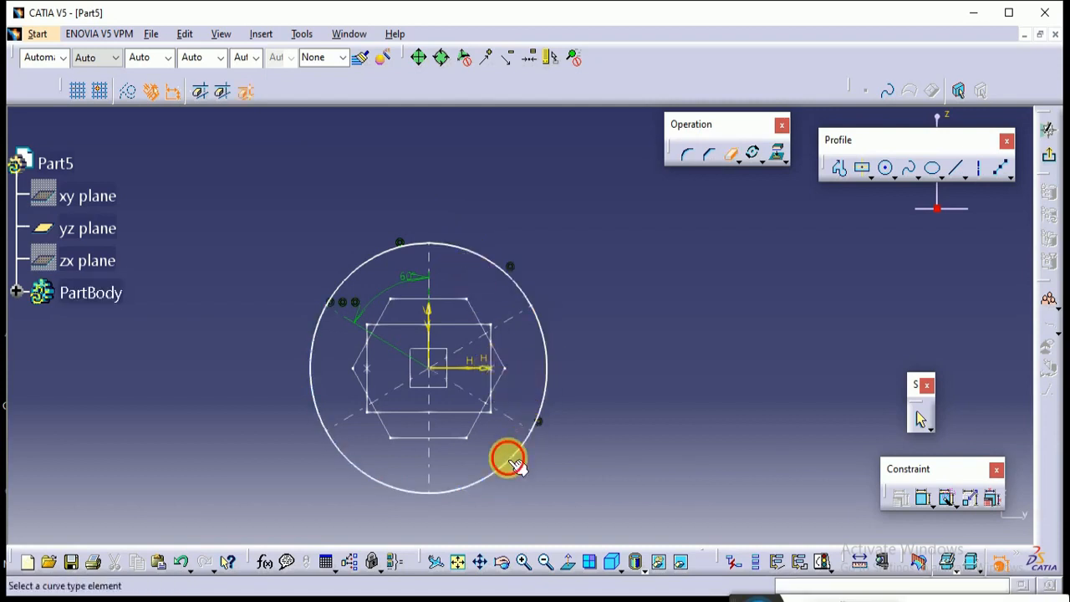
click(358, 468)
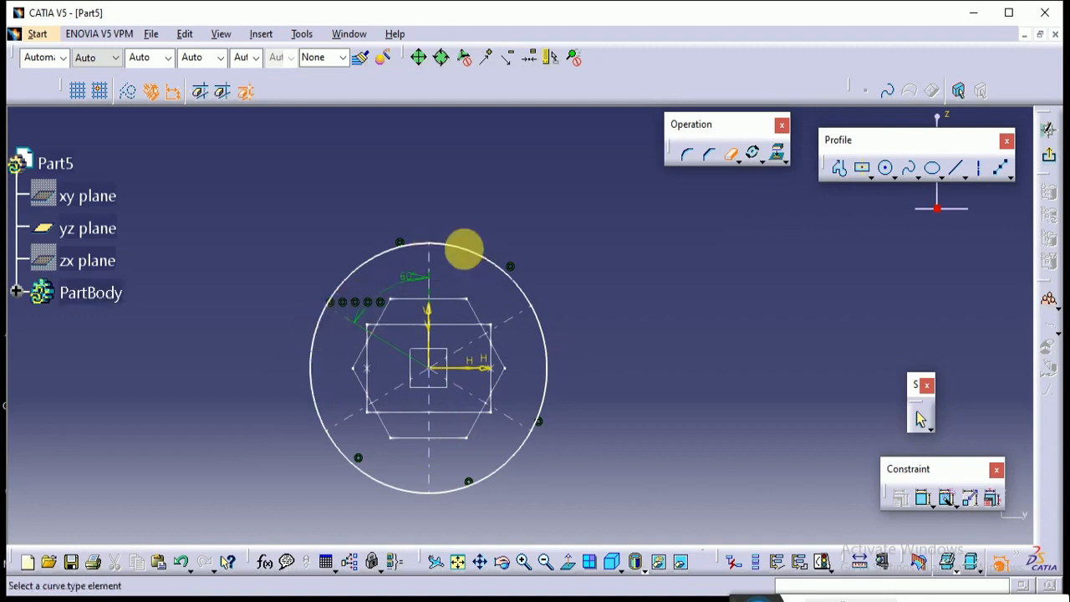
key(Escape)
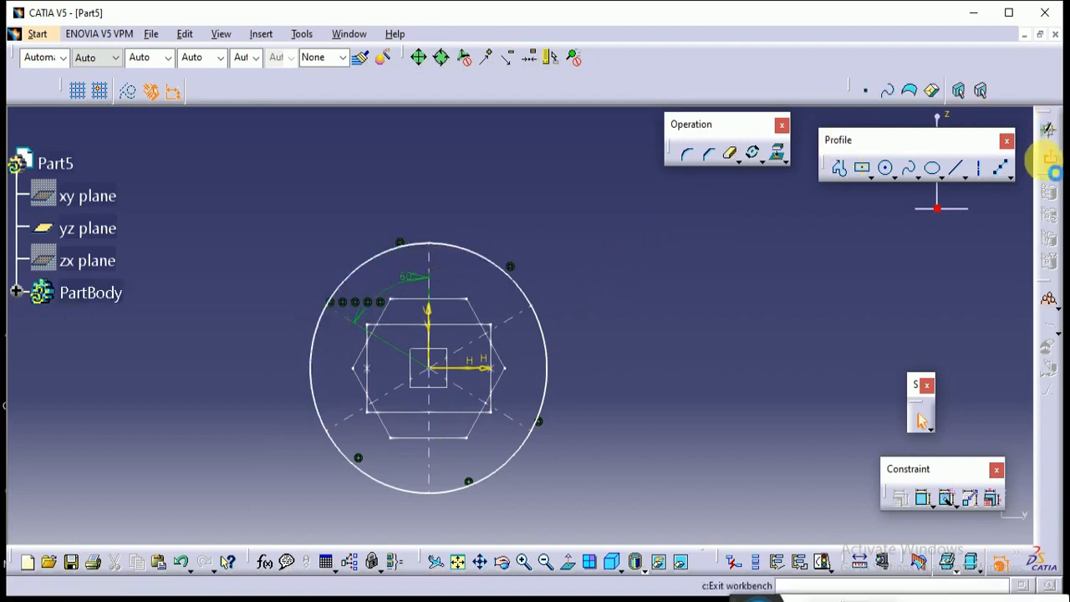
click(1050, 160)
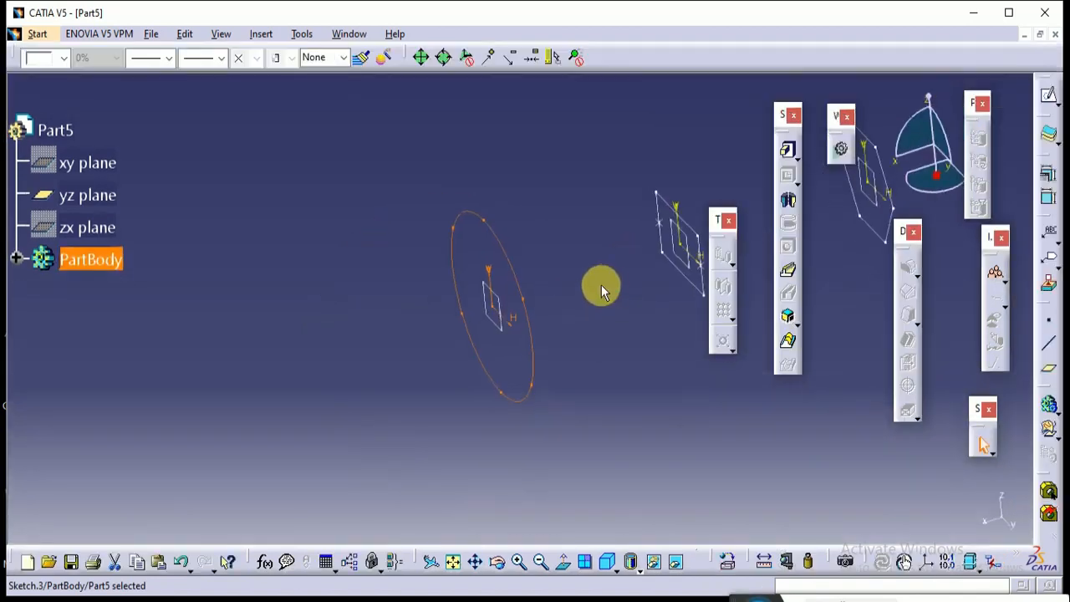
Edit the rectangle sketch and delete the points at the middle of its two vertical sides
mouse_move(601, 290)
middle_down()
mouse_move(552, 329)
mouse_move(615, 324)
middle_up()
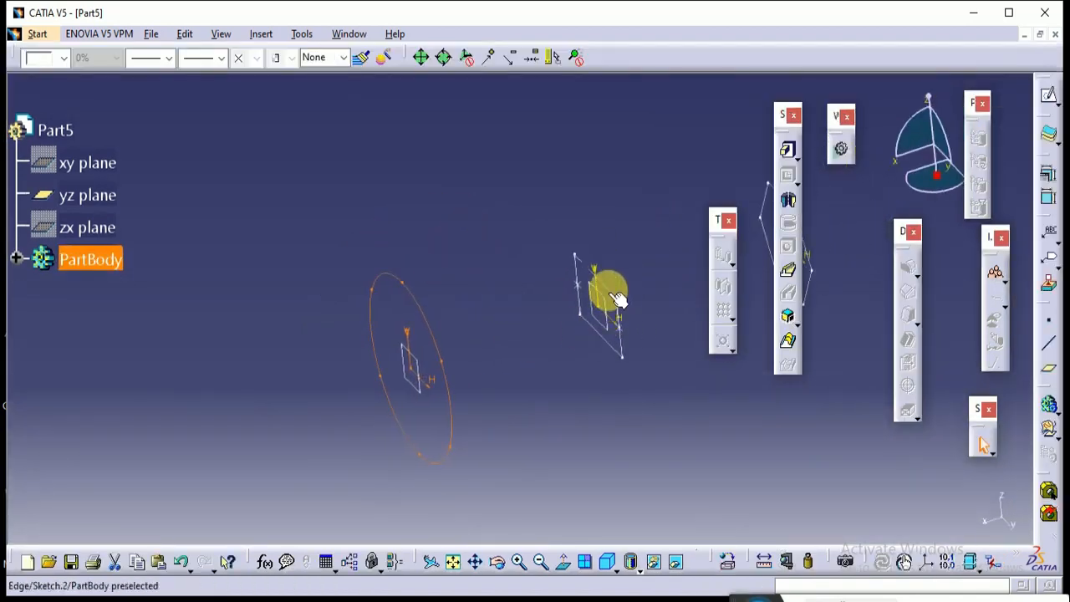
double_click(617, 298)
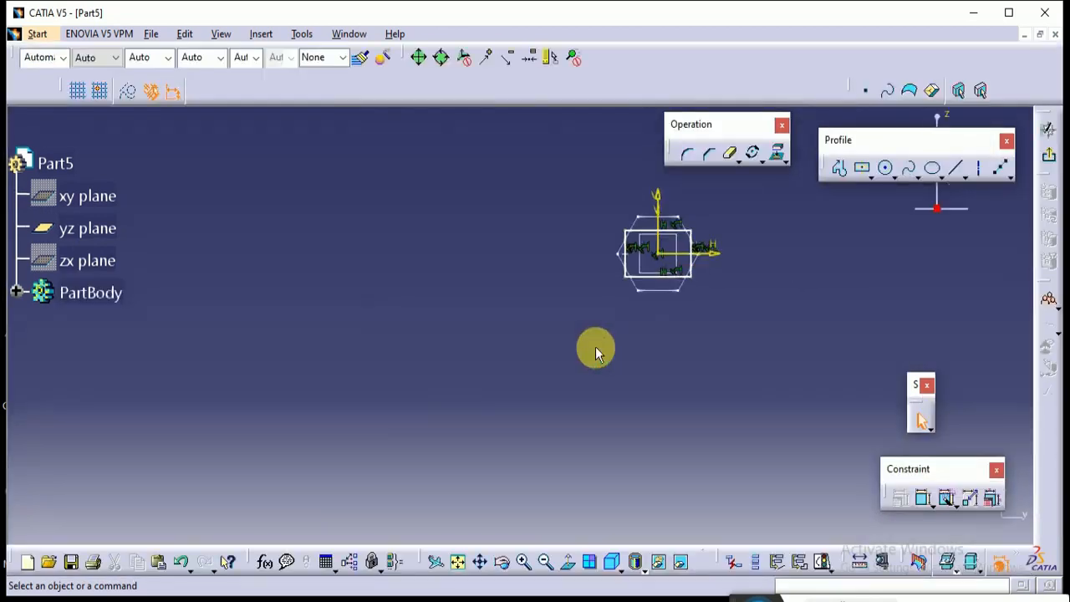
mouse_move(596, 353)
middle_down()
mouse_move(609, 363)
mouse_move(596, 351)
mouse_move(599, 192)
mouse_move(510, 410)
mouse_move(559, 355)
middle_up()
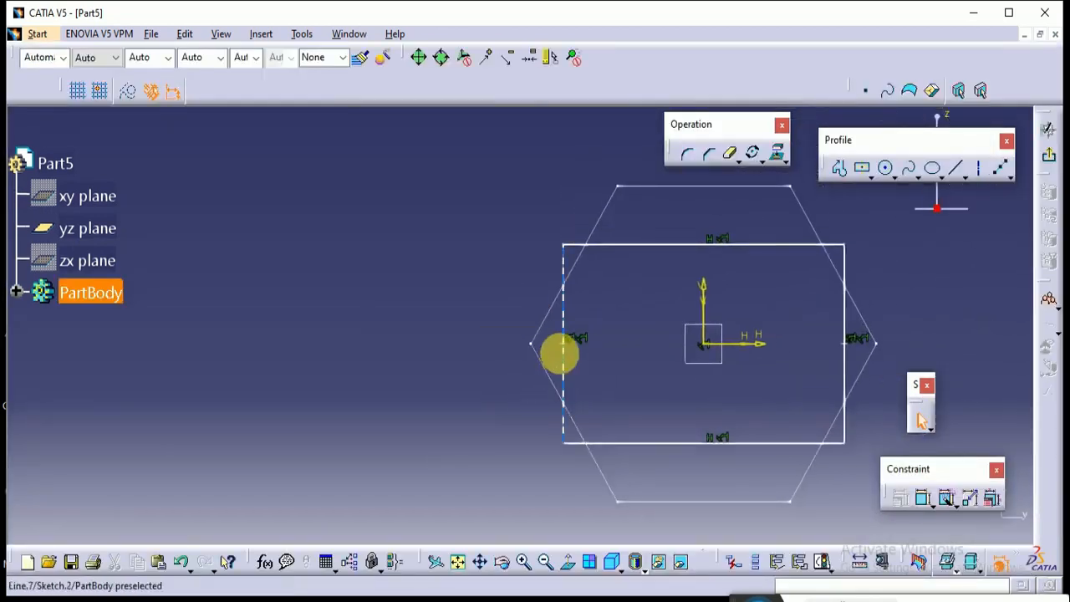
click(645, 365)
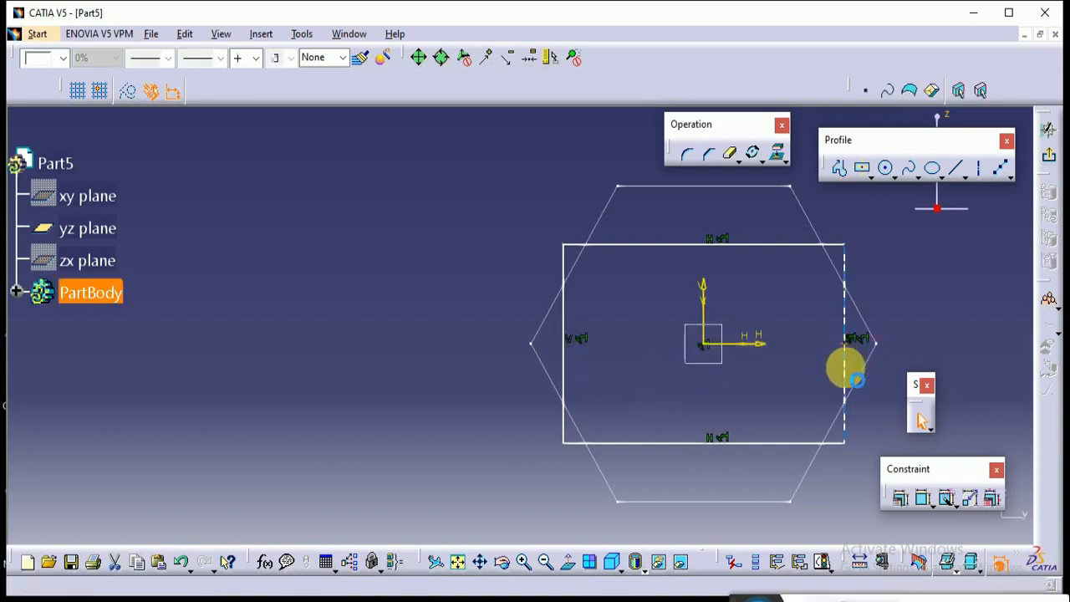
middle_drag(841, 375, 719, 416)
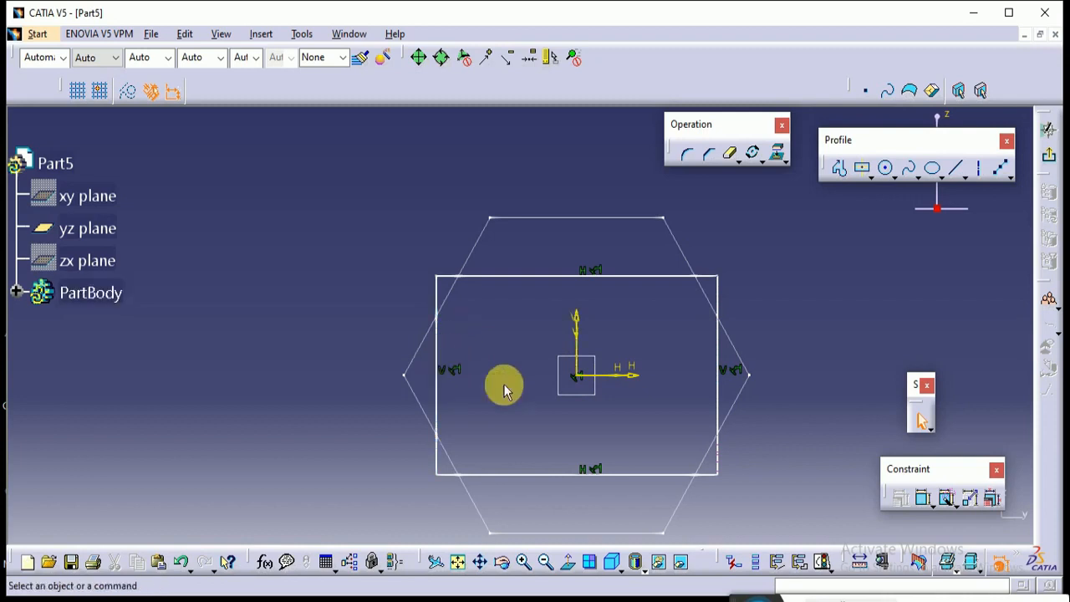
Draw a horizontal axis line between the midpoints of the rectangle's two vertical sides
click(982, 171)
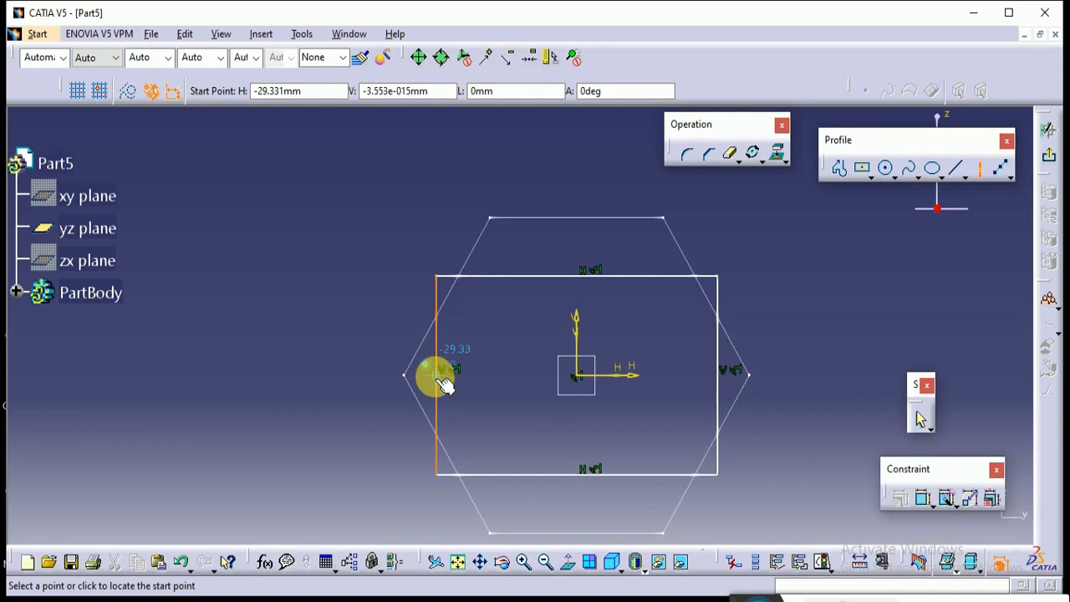
click(441, 376)
click(719, 376)
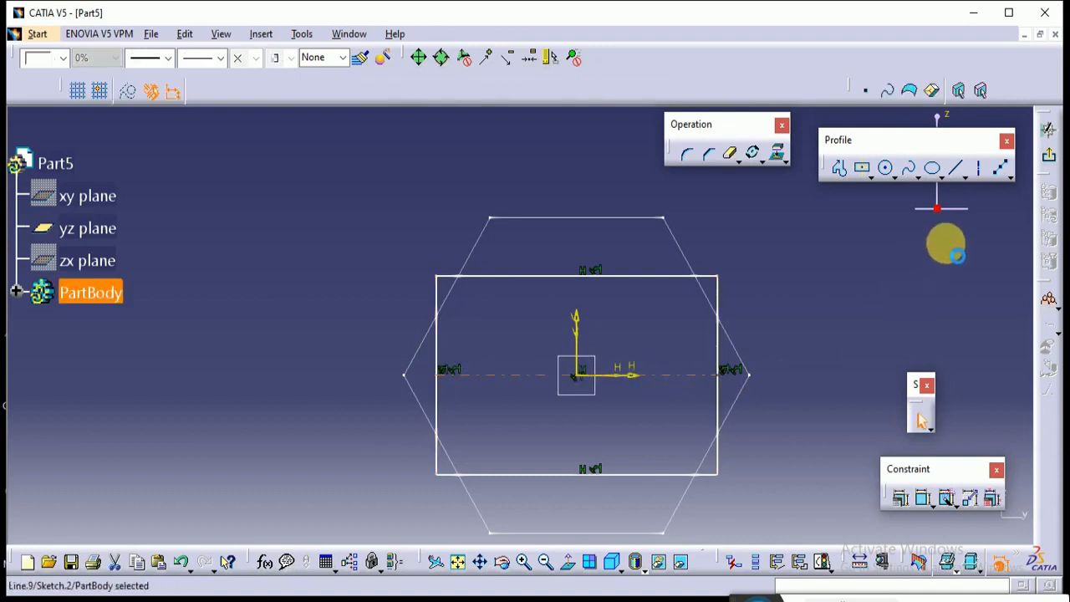
Break both vertical sides of the rectangle at the horizontal axis with Quick Trim, keeping all segments, and exit the sketch
click(732, 157)
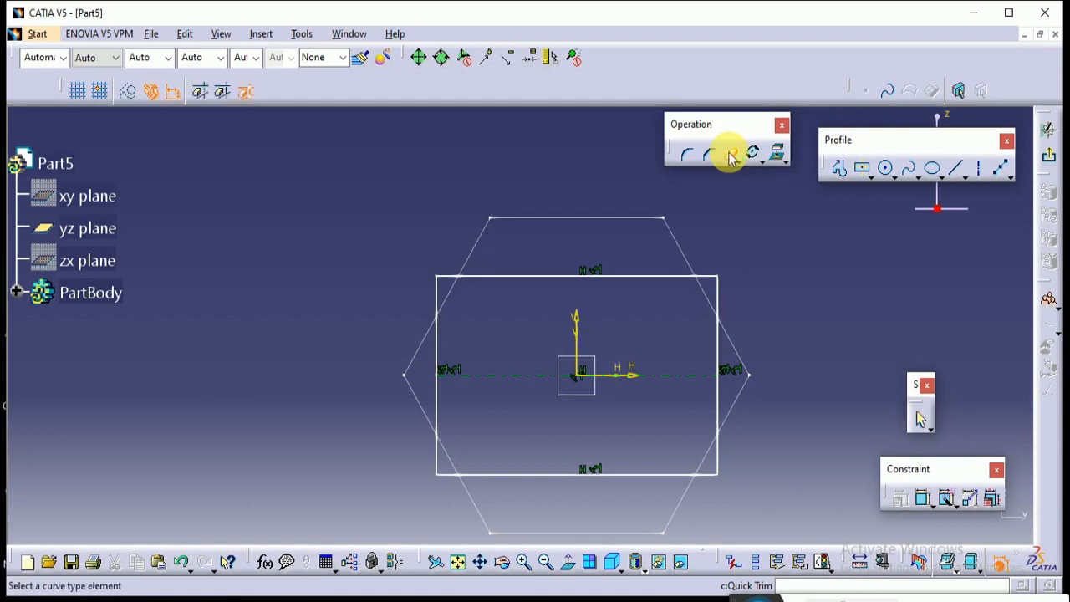
click(732, 158)
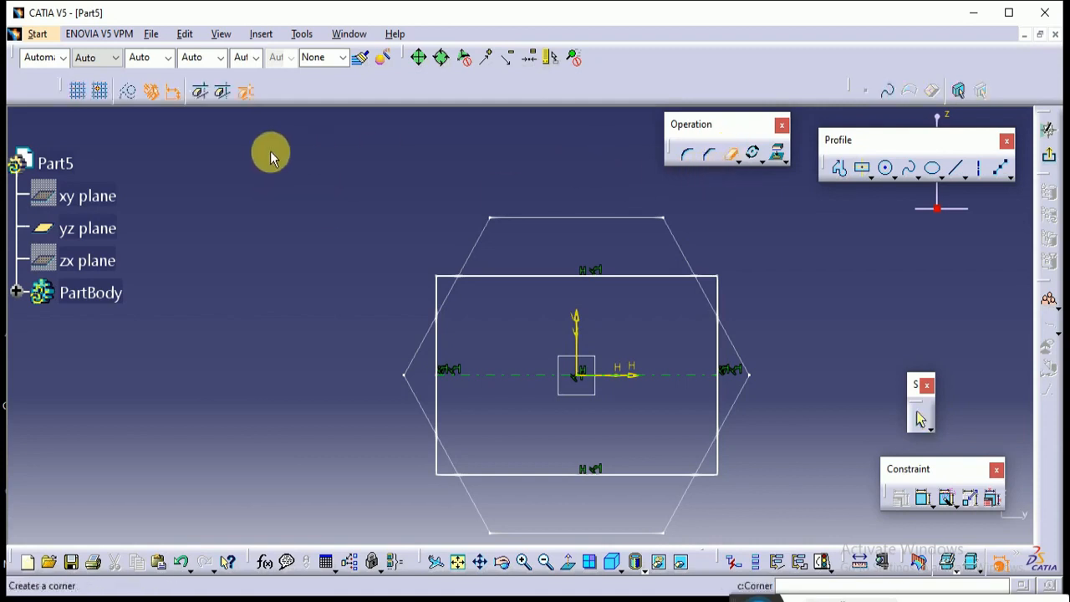
click(440, 346)
click(573, 348)
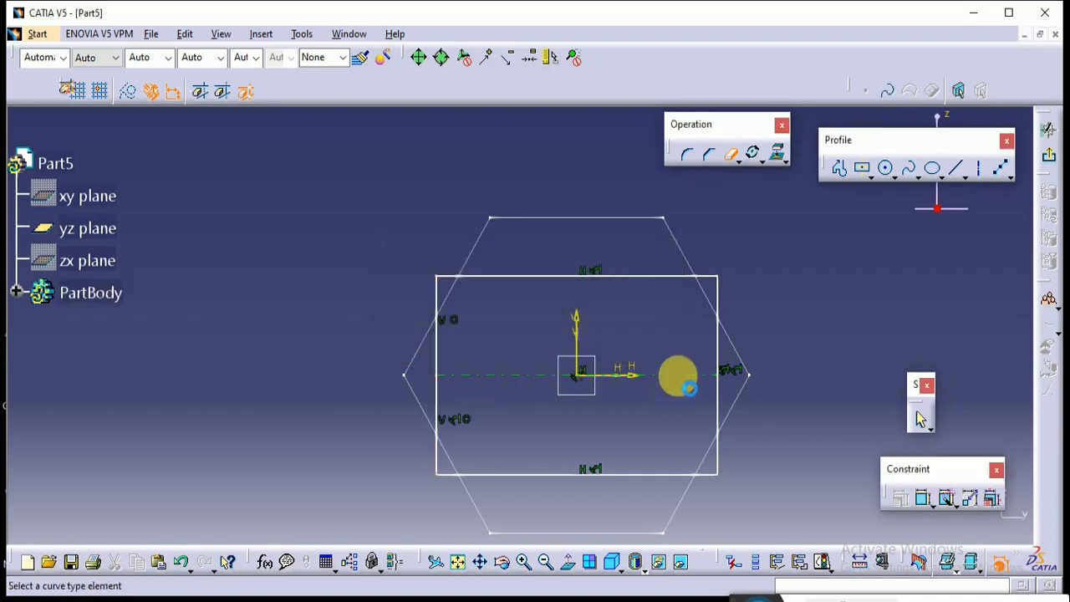
click(719, 346)
click(568, 344)
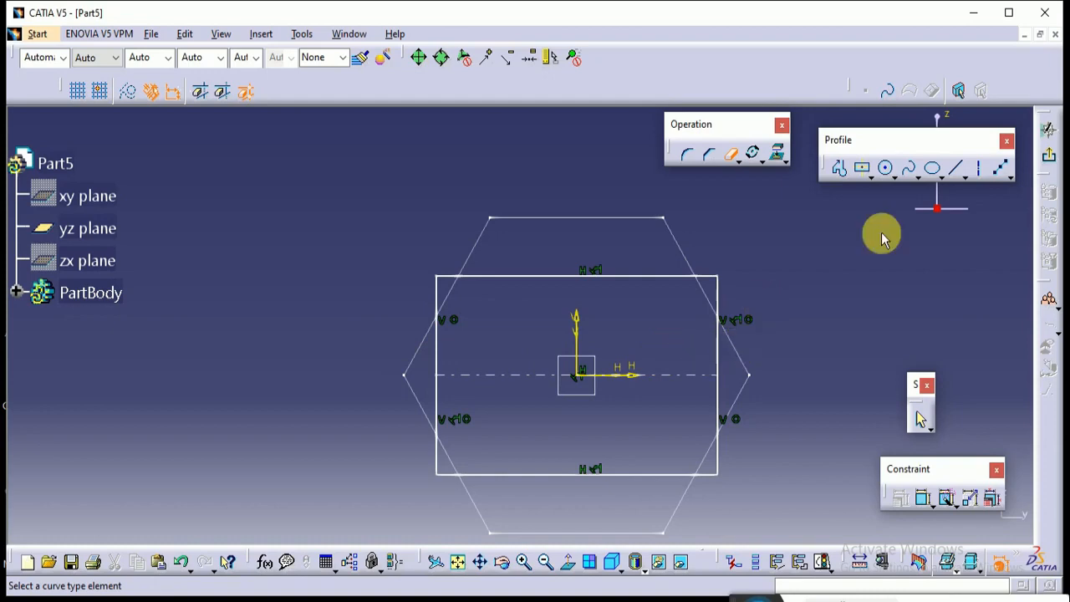
click(1049, 155)
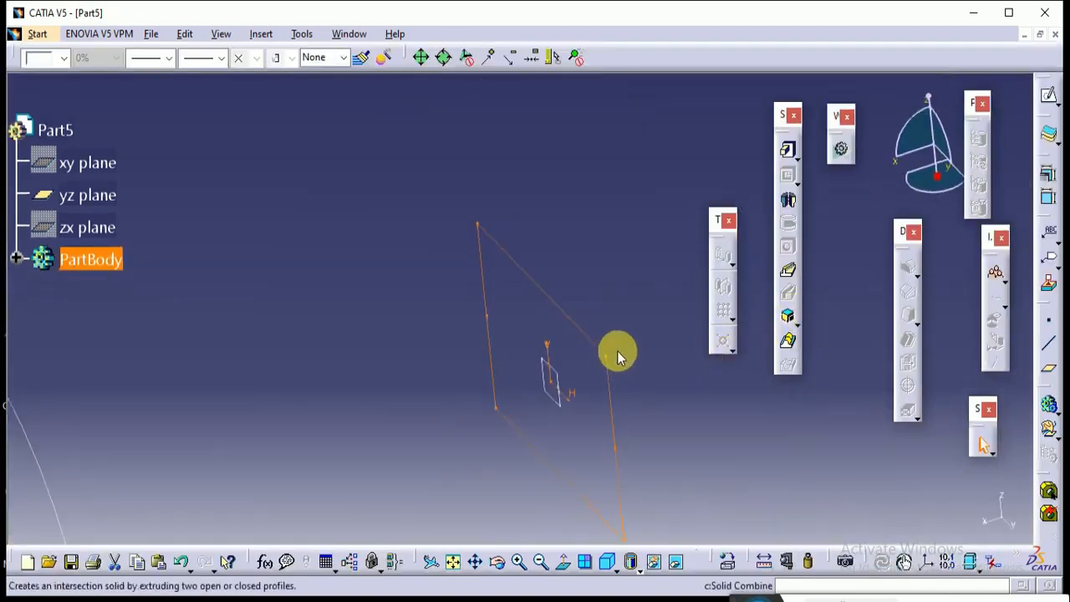
Start a Multi-sections Solid with the hexagon, rectangle and circle sketches as its sections, in that order
mouse_move(613, 354)
middle_down()
mouse_move(614, 461)
mouse_move(663, 401)
mouse_move(591, 370)
middle_up()
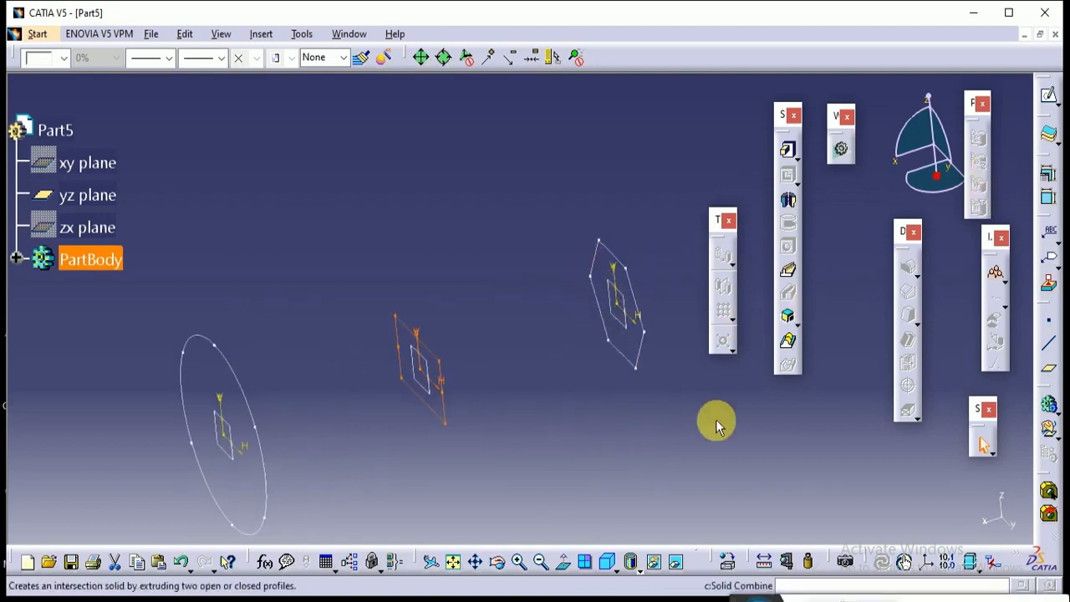
click(785, 341)
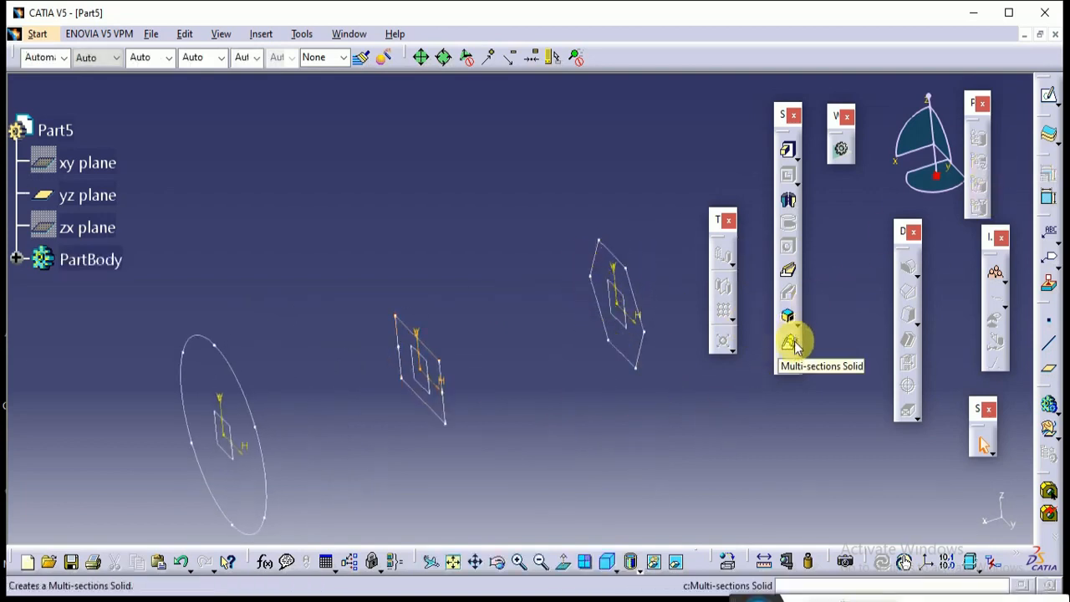
click(791, 342)
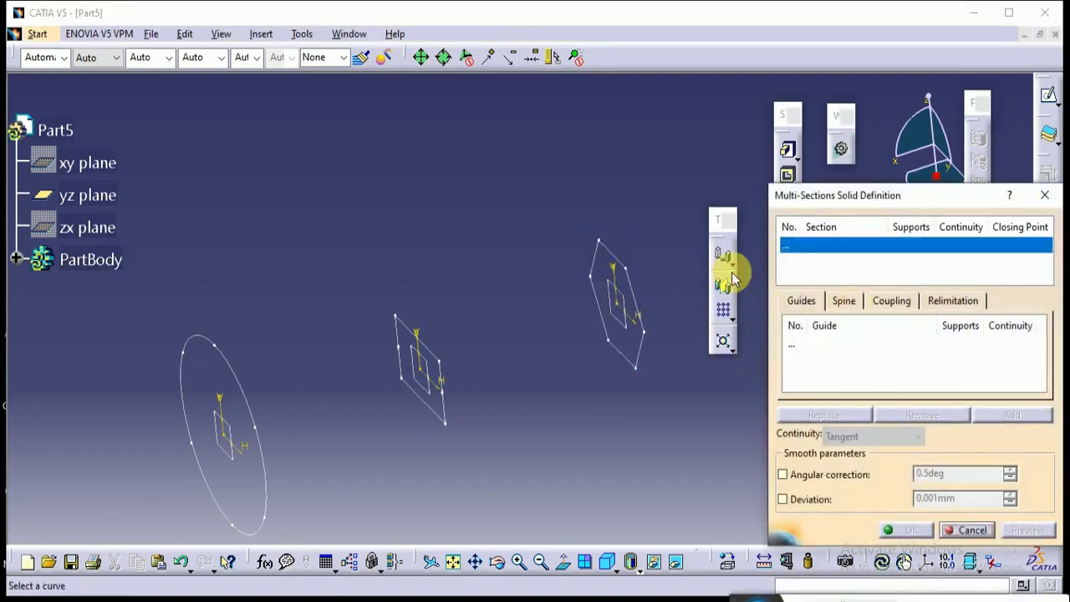
click(614, 246)
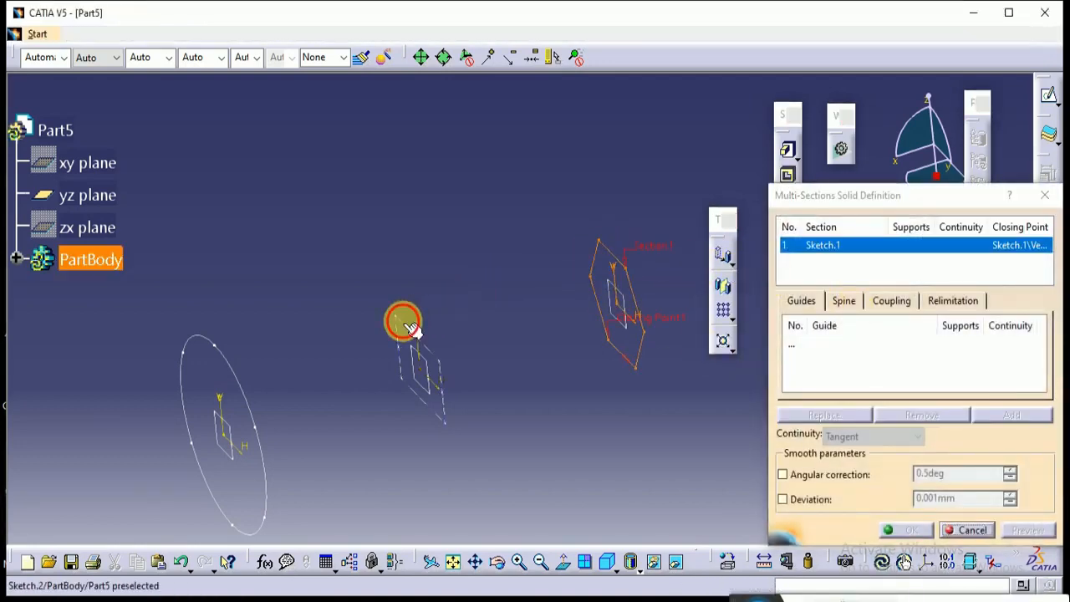
click(410, 326)
click(207, 339)
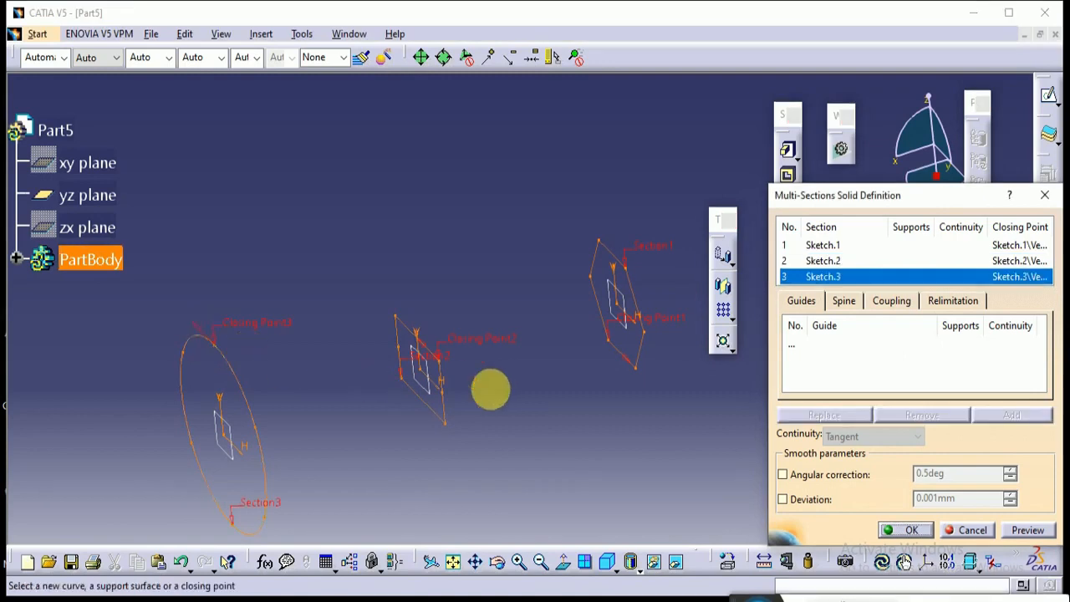
Set the sections coupling of the multi-sections solid to Vertices
click(908, 303)
click(916, 326)
click(909, 376)
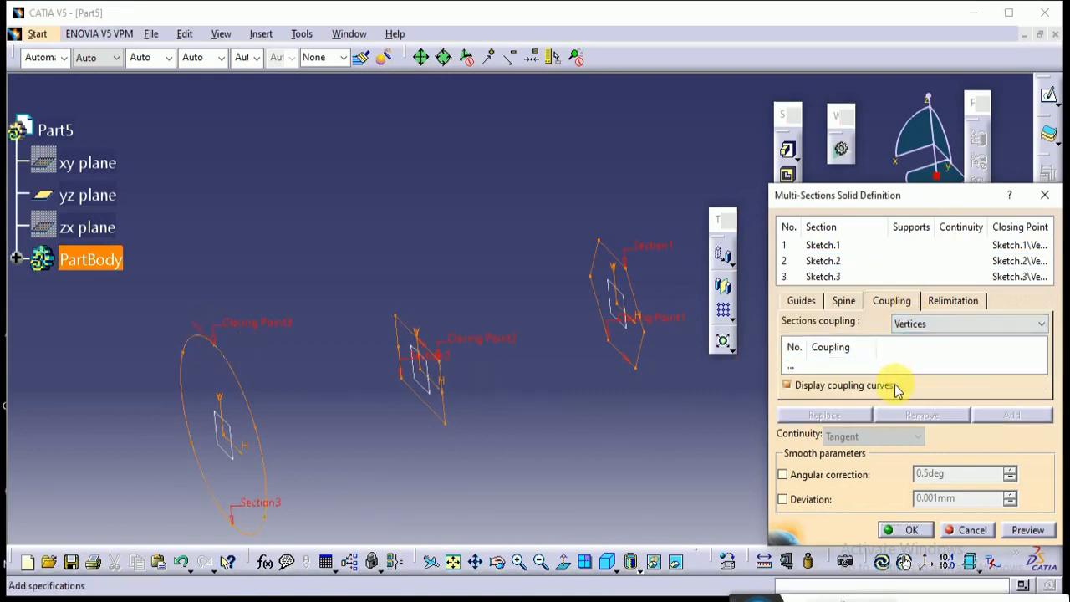
Replace the circle section's closing point with the upper-right division vertex of the circle
middle_drag(574, 376, 611, 318)
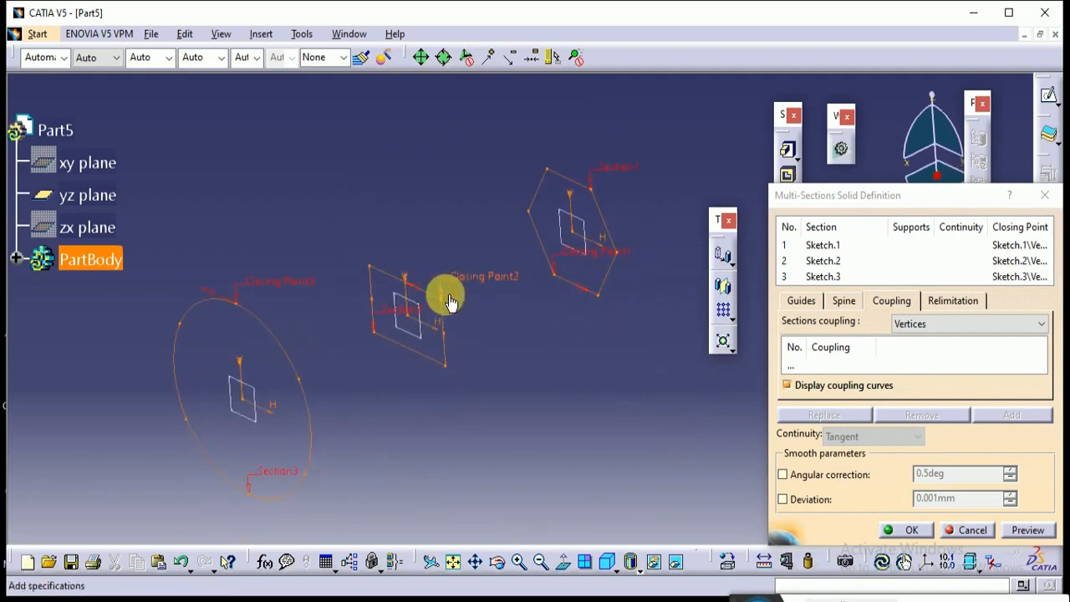
right_click(266, 293)
click(317, 382)
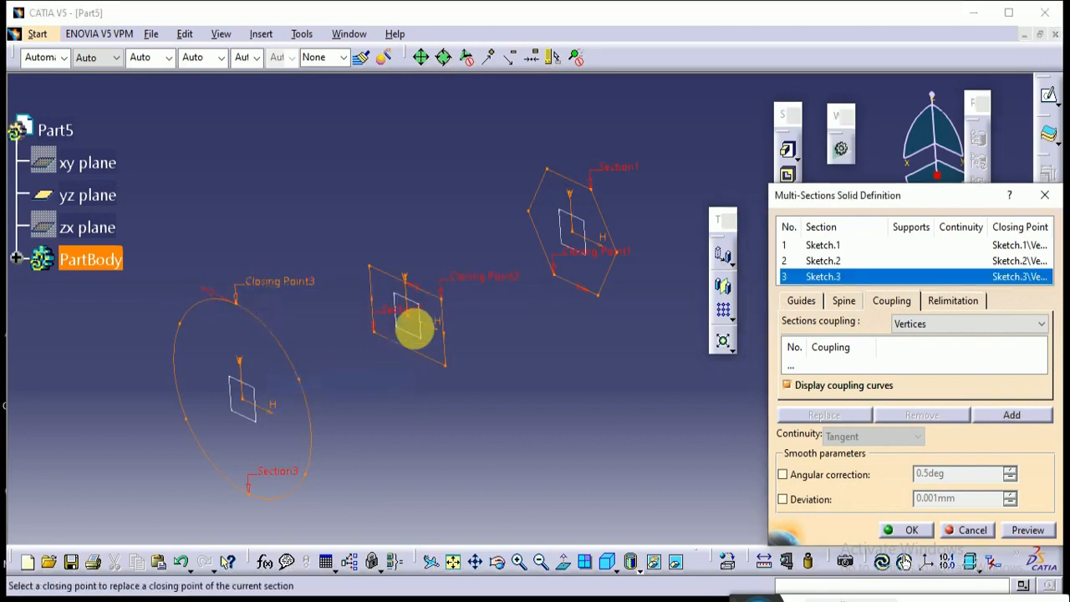
click(300, 380)
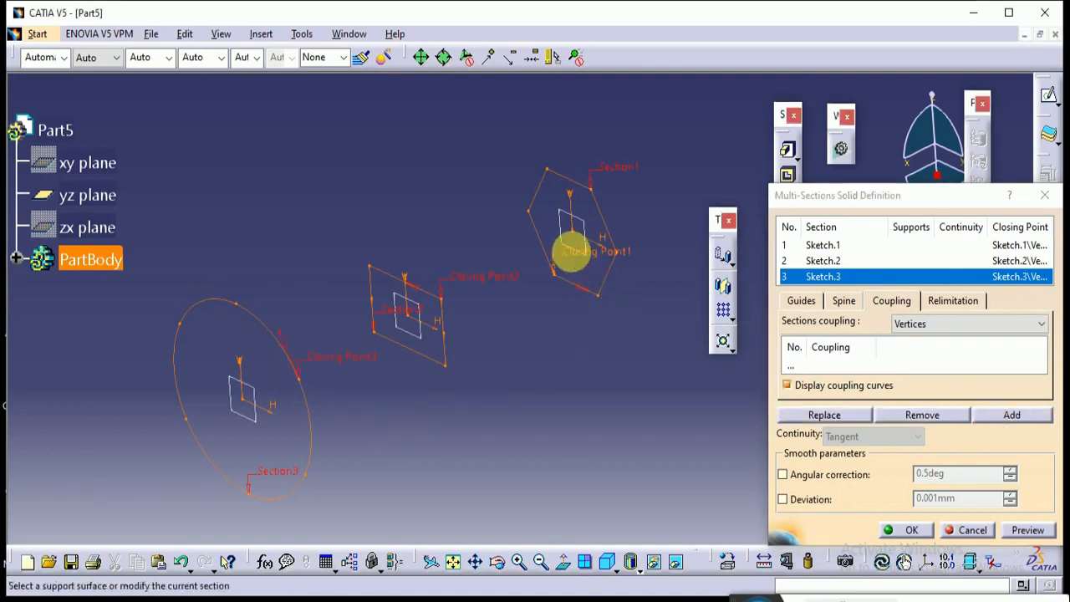
Replace the hexagon section's closing point with the hexagon's top-left vertex
right_click(570, 253)
click(608, 356)
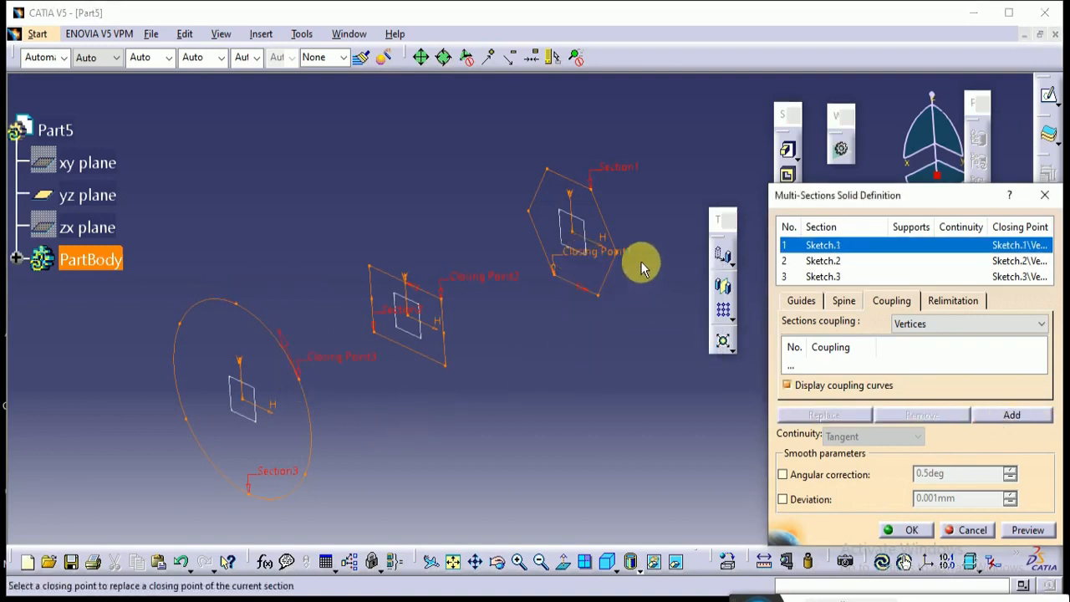
click(593, 187)
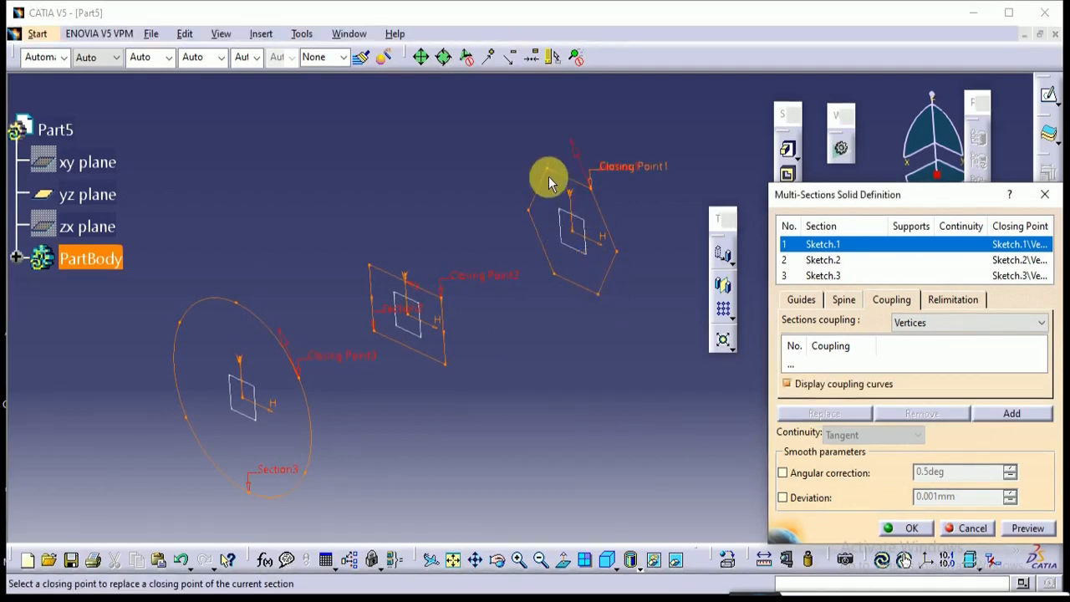
click(546, 169)
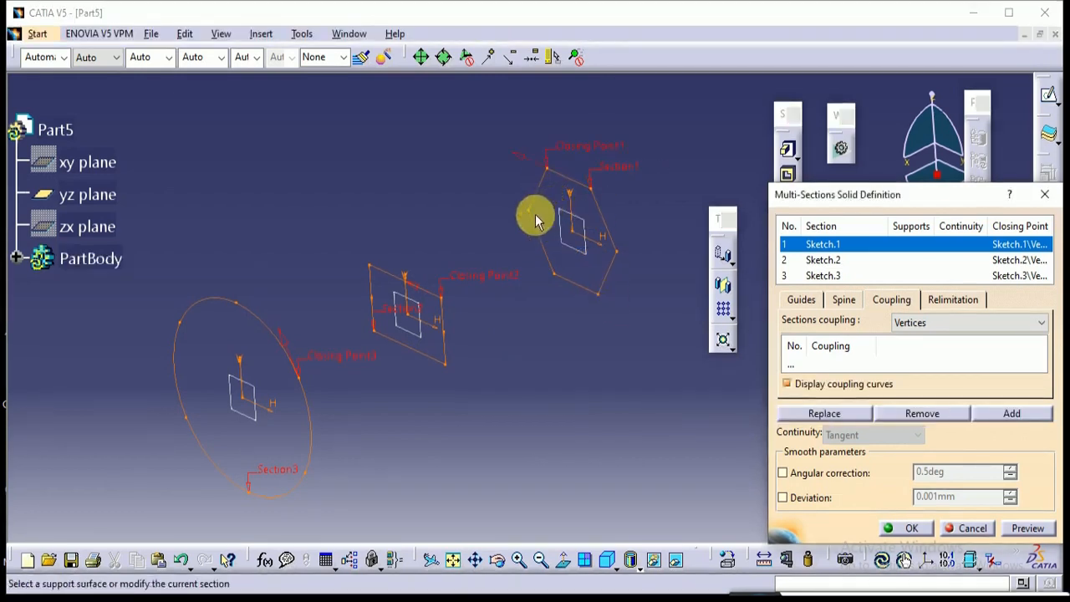
Replace the rectangle section's closing point with the rectangle's top-left corner vertex
right_click(479, 276)
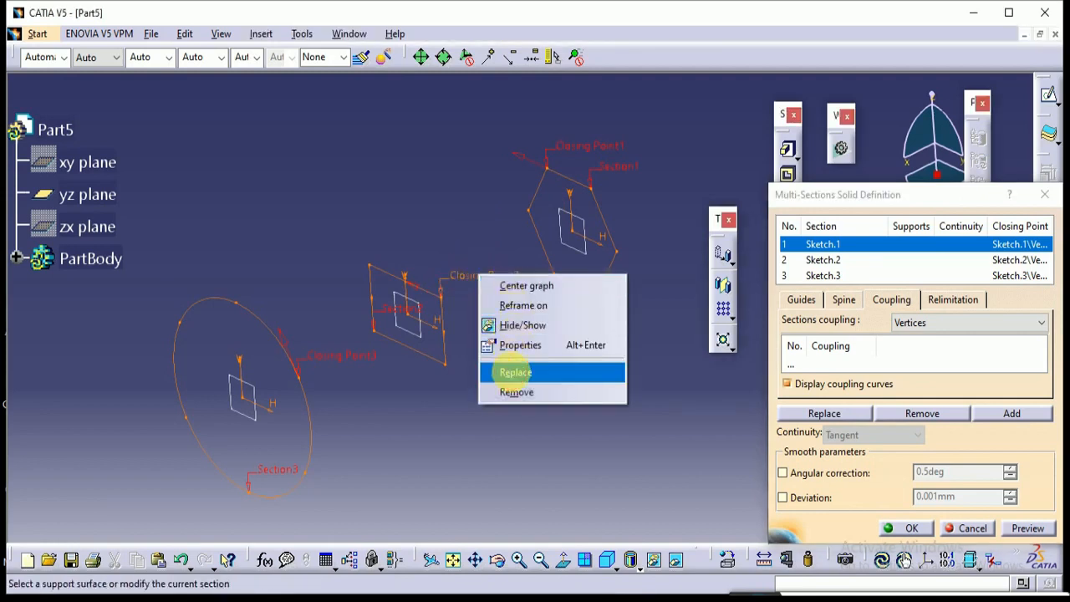
click(516, 372)
click(368, 267)
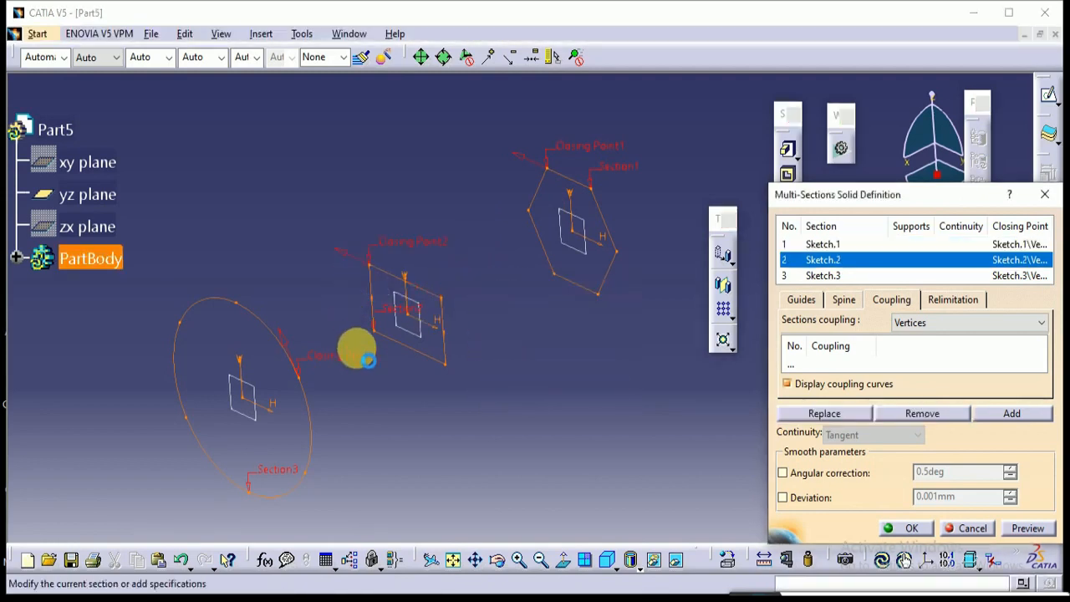
Replace the circle section's closing point with the upper-left division vertex of the circle
right_click(352, 359)
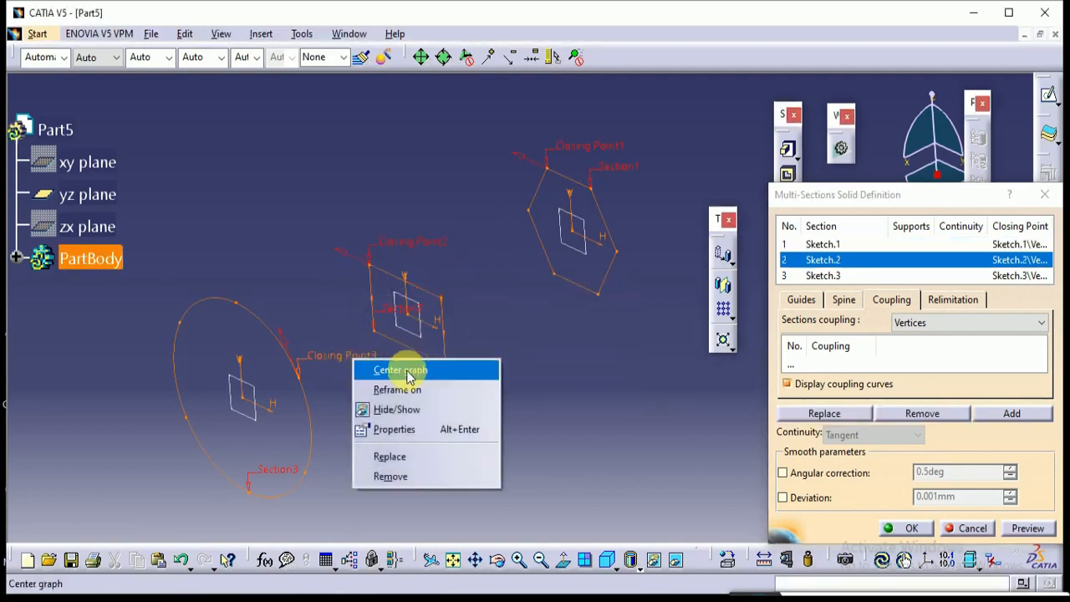
click(389, 457)
middle_drag(236, 339, 458, 294)
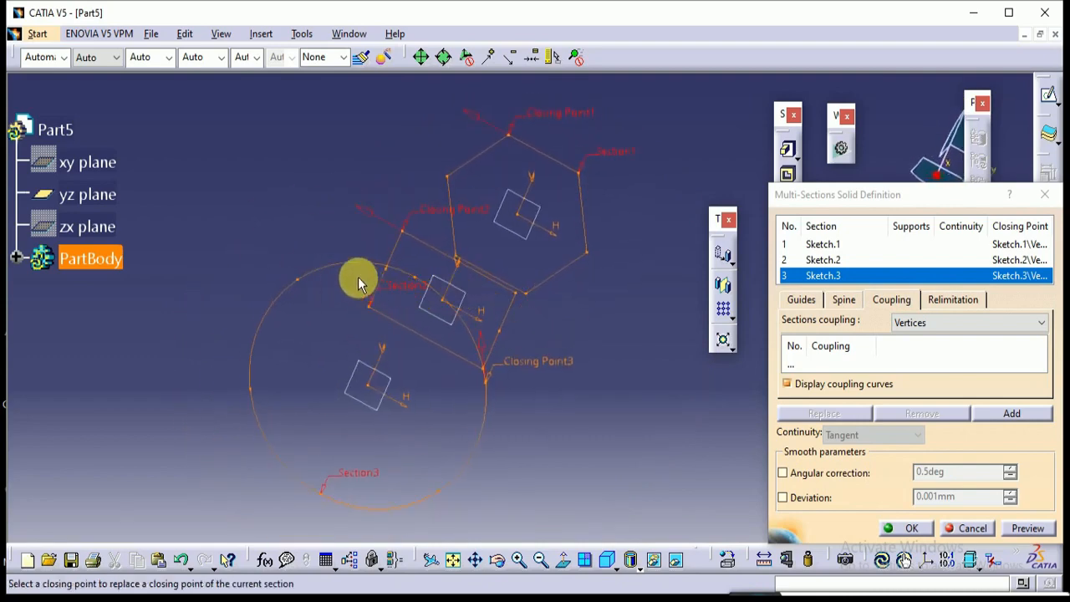
click(306, 285)
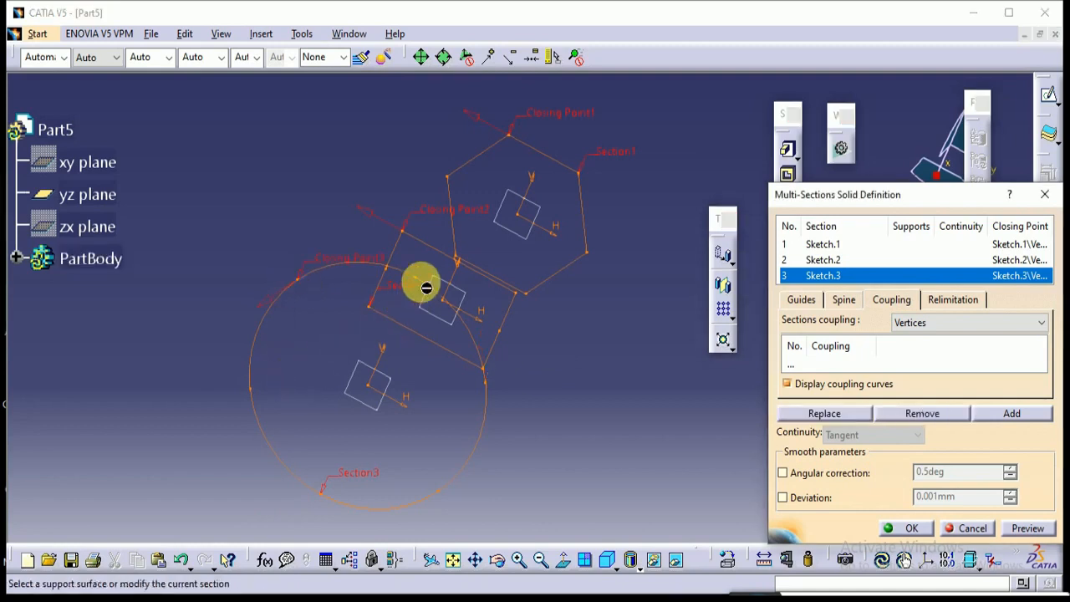
Preview the multi-sections solid and inspect its shape between the hexagon, rectangle and circle from several angles
middle_drag(437, 275, 389, 306)
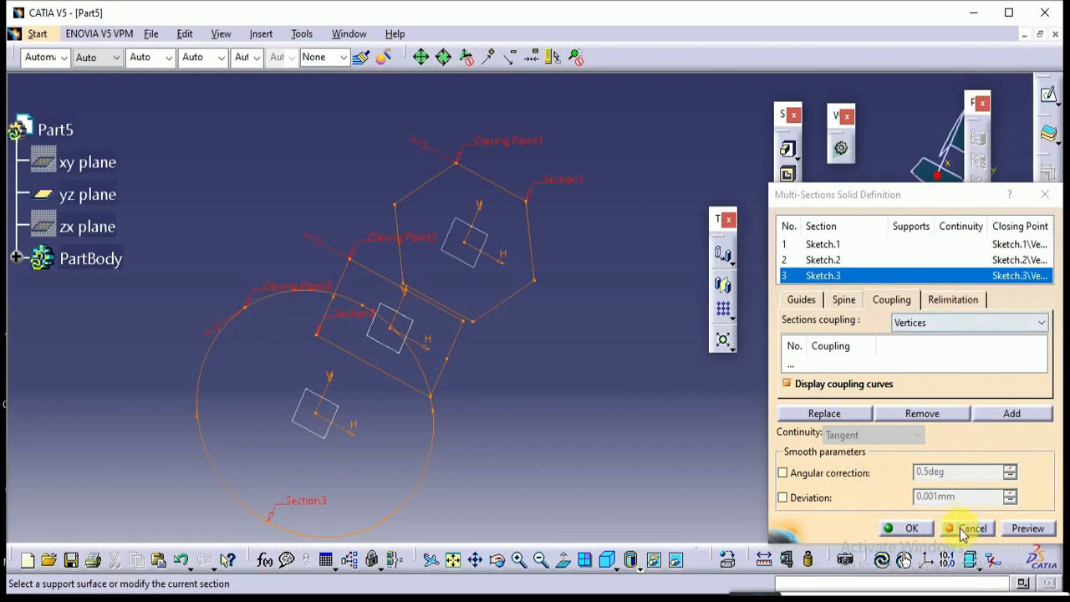
click(1013, 527)
middle_drag(527, 362, 642, 300)
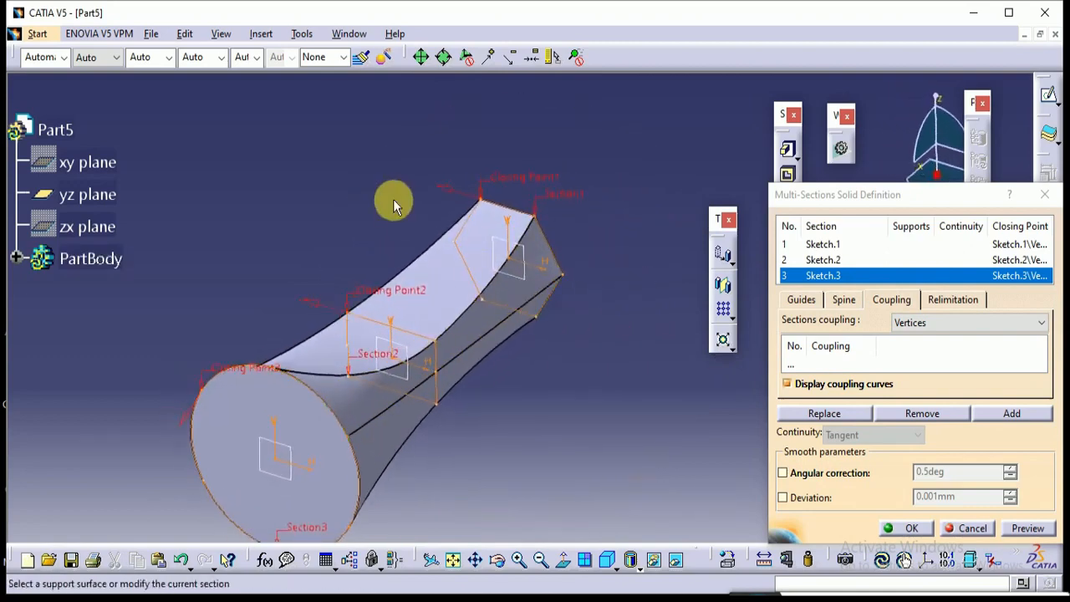
middle_drag(390, 201, 547, 270)
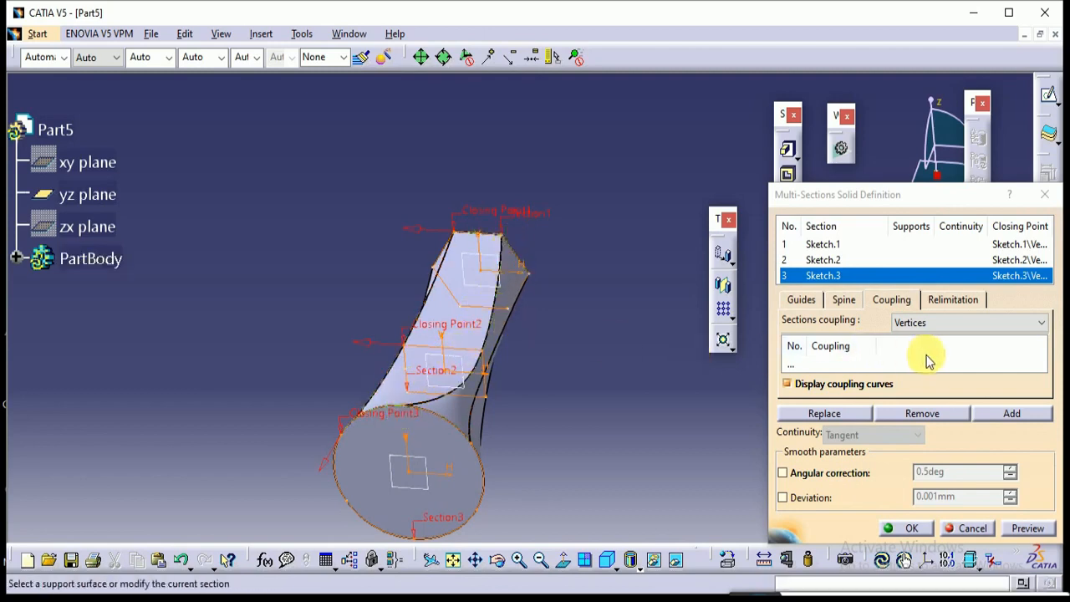
click(974, 325)
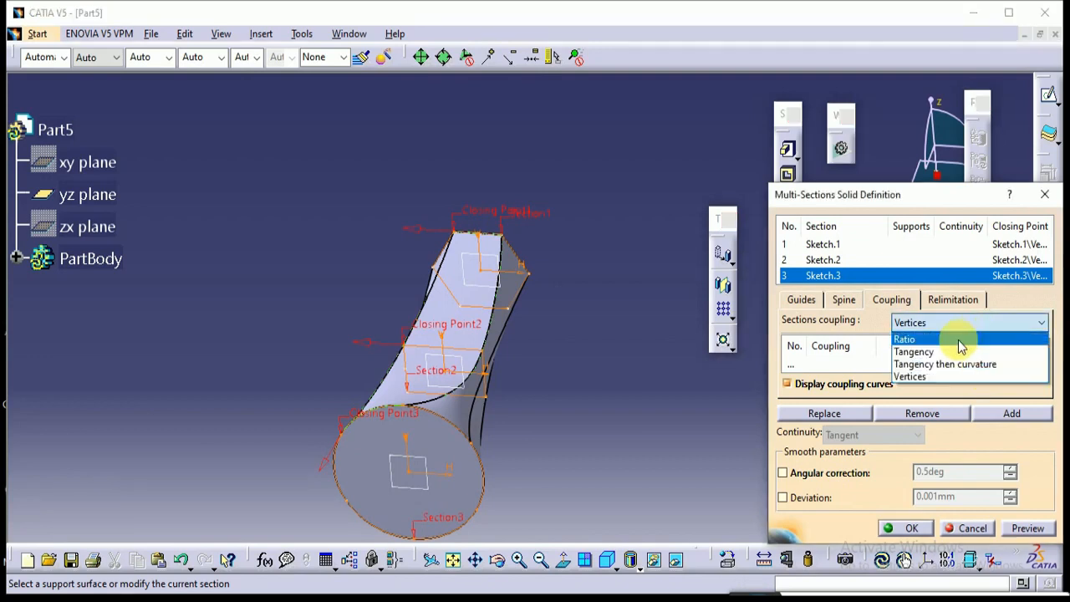
click(865, 359)
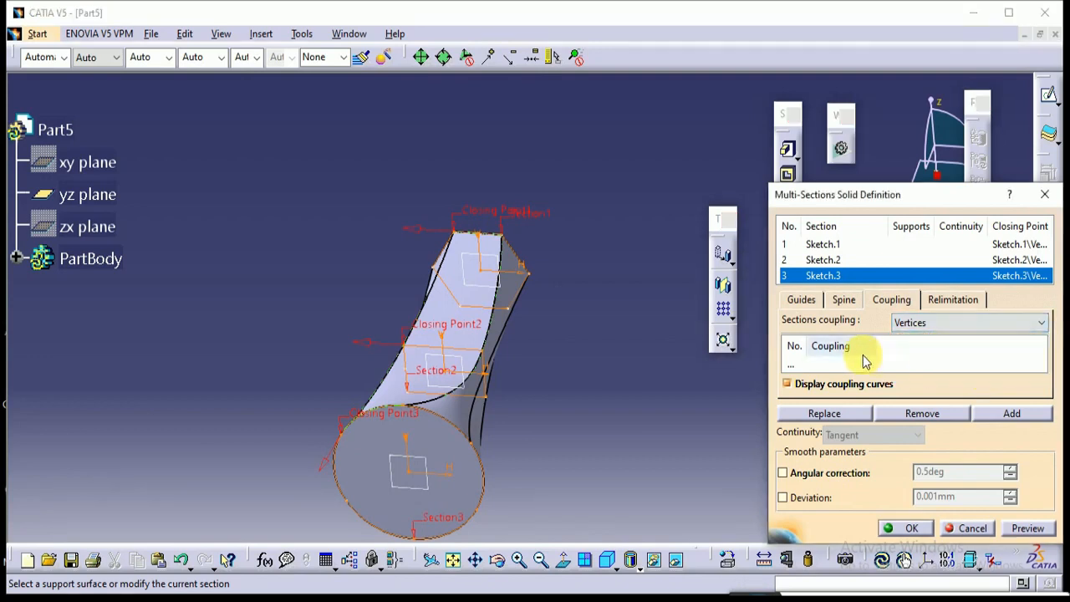